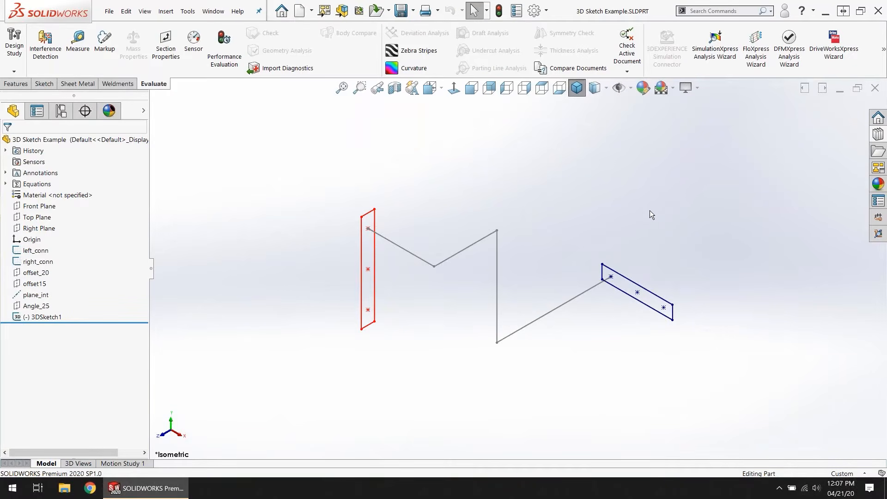
Step: Start a new 3D sketch in the part
scroll(598, 339, up, 1)
scroll(600, 337, down, 1)
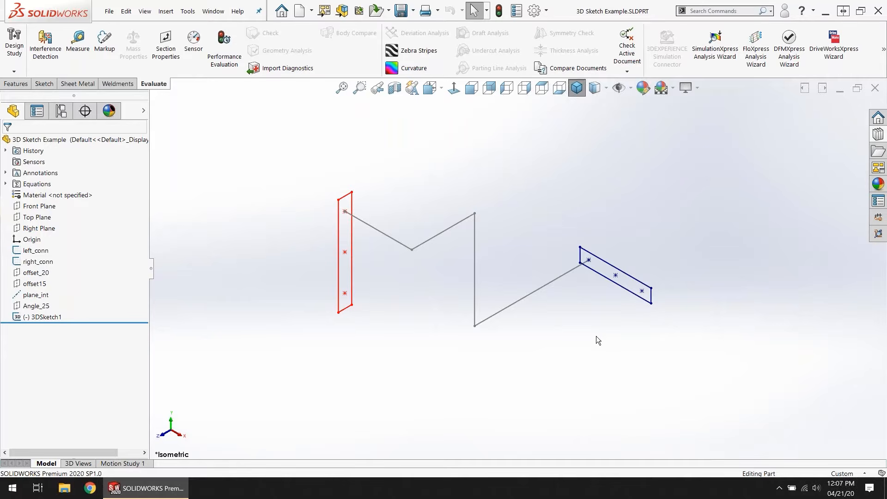
click(51, 85)
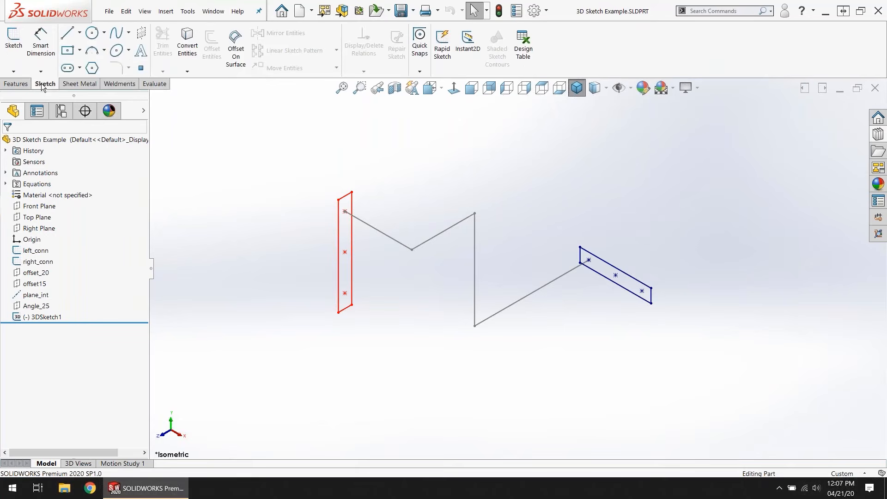
click(13, 72)
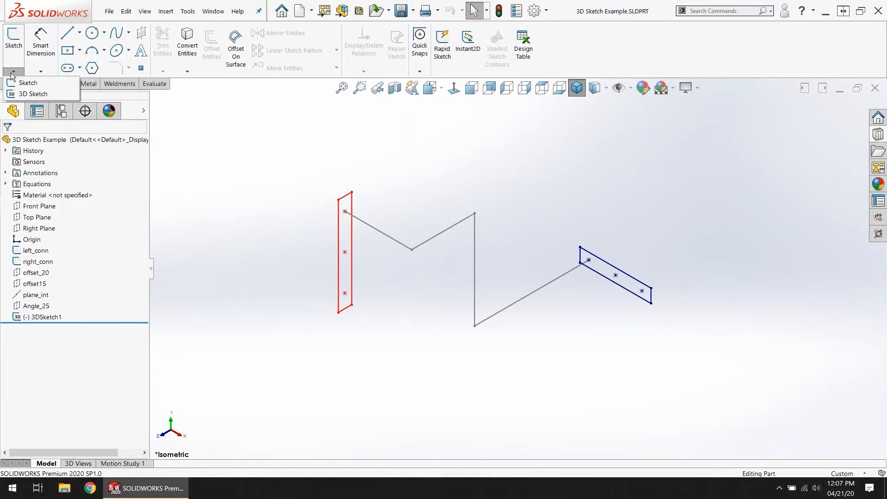
click(29, 94)
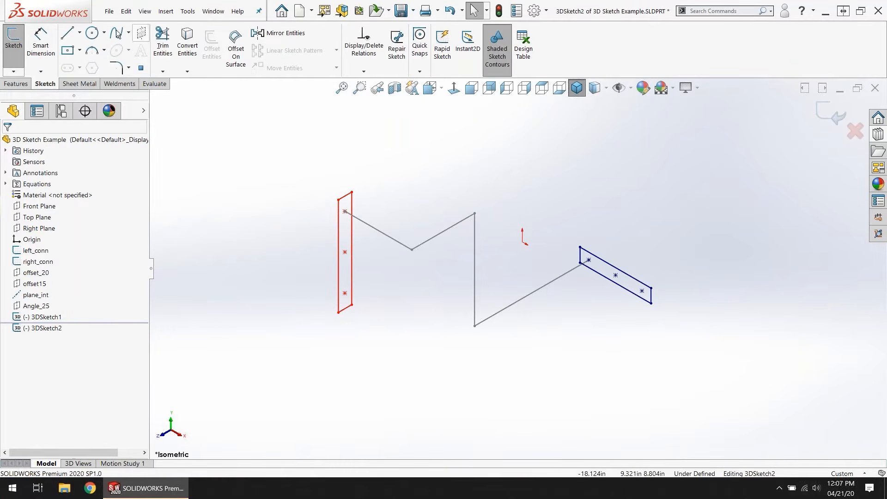
Step: Sketch a line about 11.93 in long along Z on the YZ plane, starting from the outermost point inside the blue rectangle
click(72, 37)
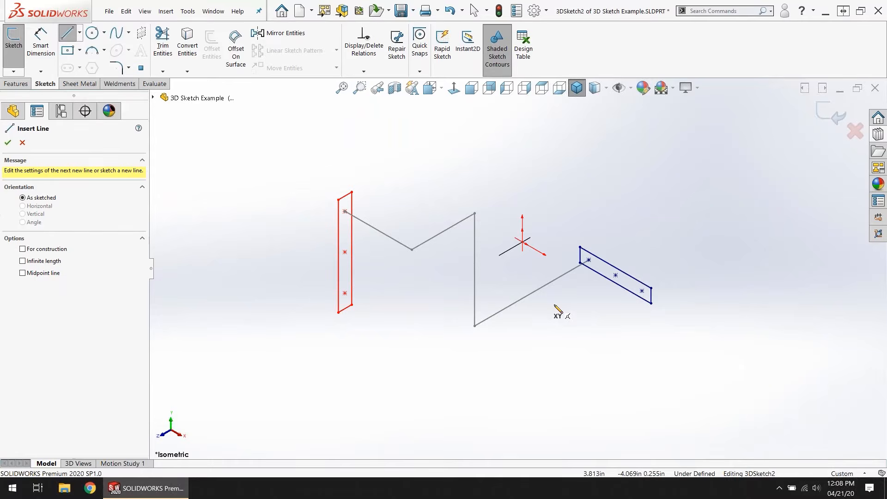
click(190, 428)
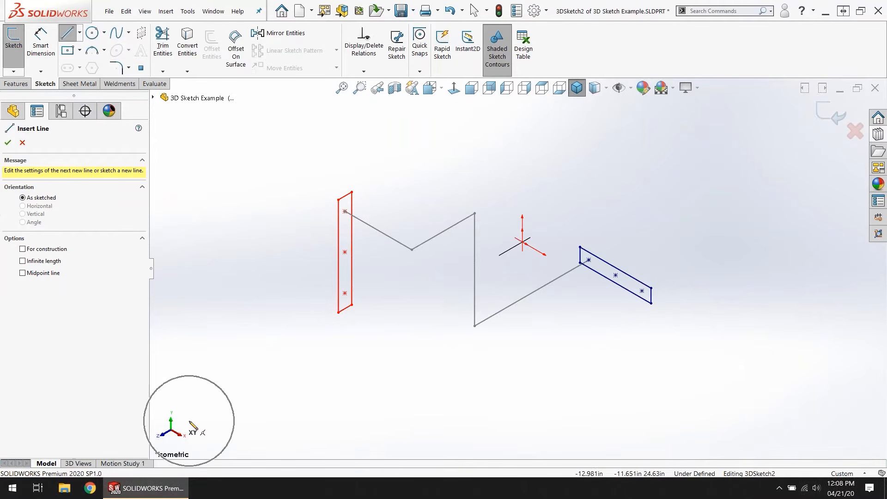
key(ctrl)
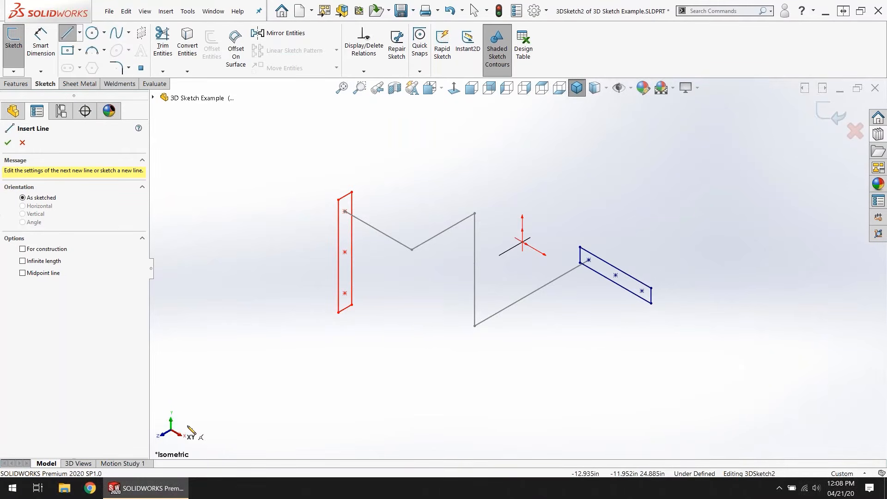
key(ctrl)
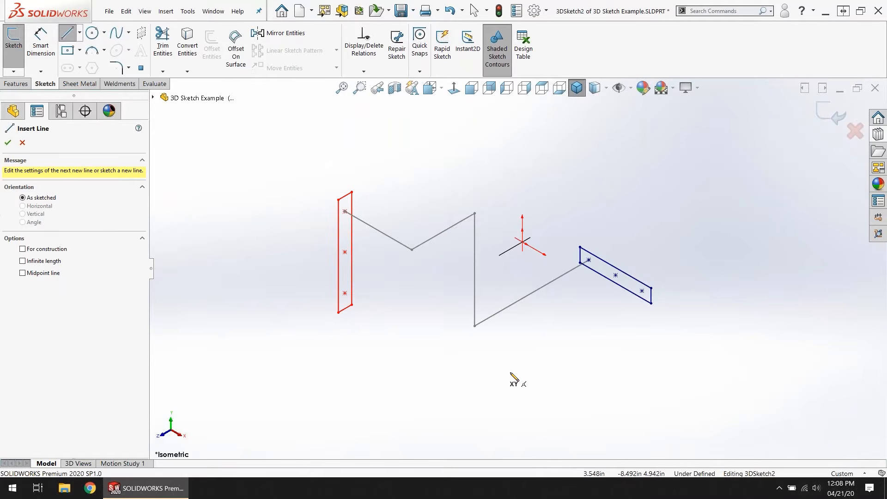
key(Tab)
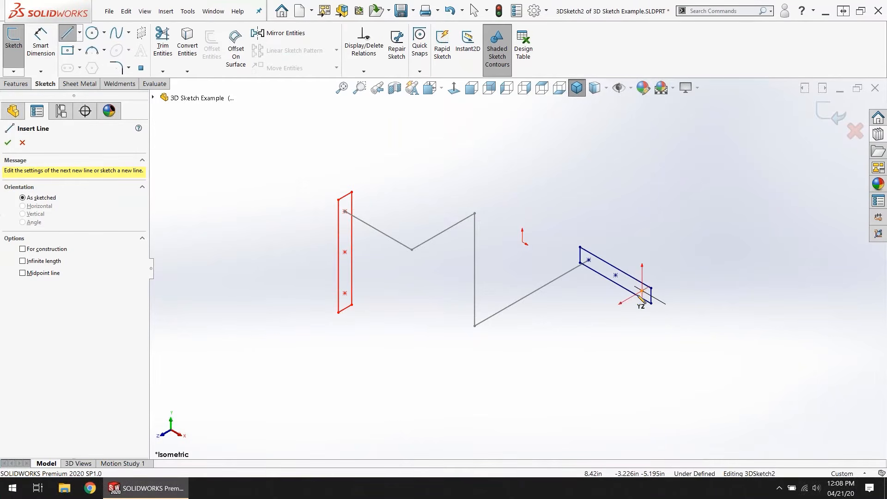
click(642, 292)
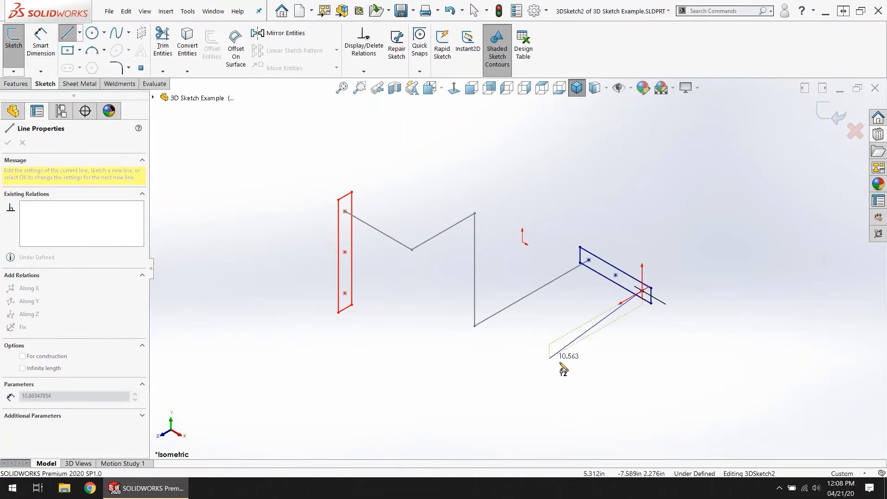
click(536, 352)
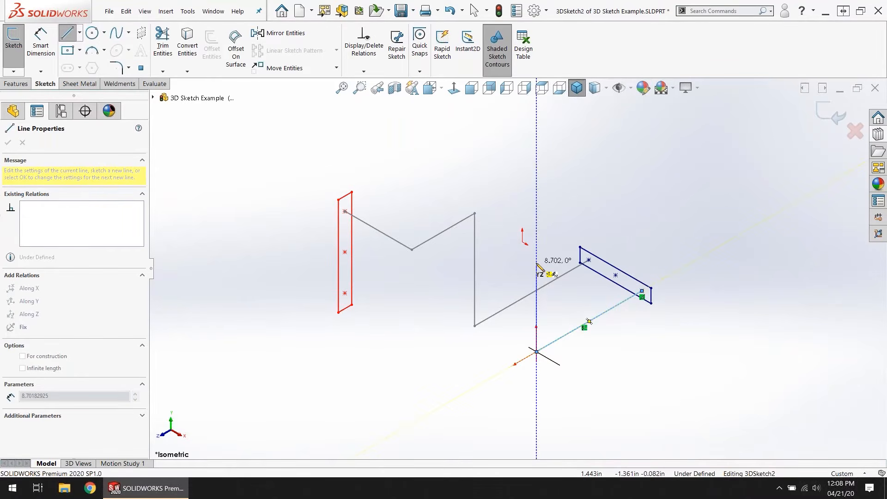
Step: Continue the chain with a vertical line about 8.7 in long, a line about 6.26 in along Z and a short angled line on the ZX plane
mouse_move(510, 336)
middle_down()
mouse_move(499, 330)
mouse_move(430, 356)
mouse_move(463, 356)
mouse_move(520, 301)
mouse_move(528, 342)
mouse_move(521, 352)
mouse_move(493, 337)
mouse_move(511, 350)
middle_up()
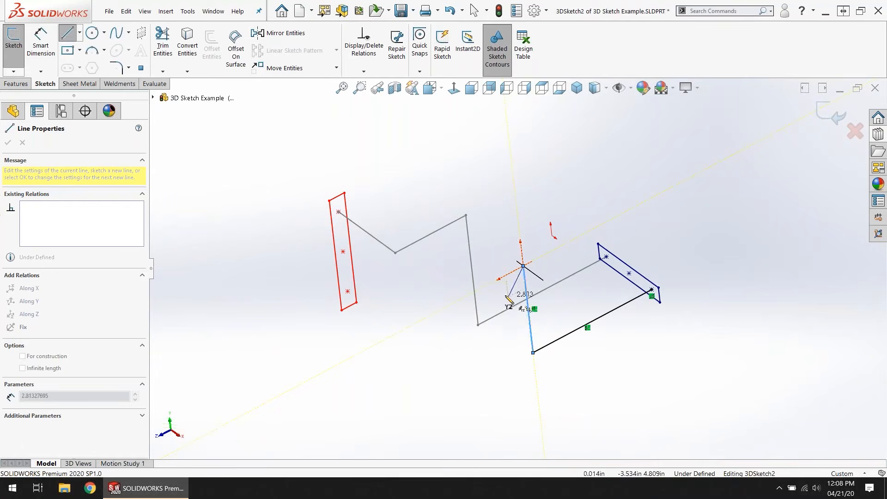
key(Tab)
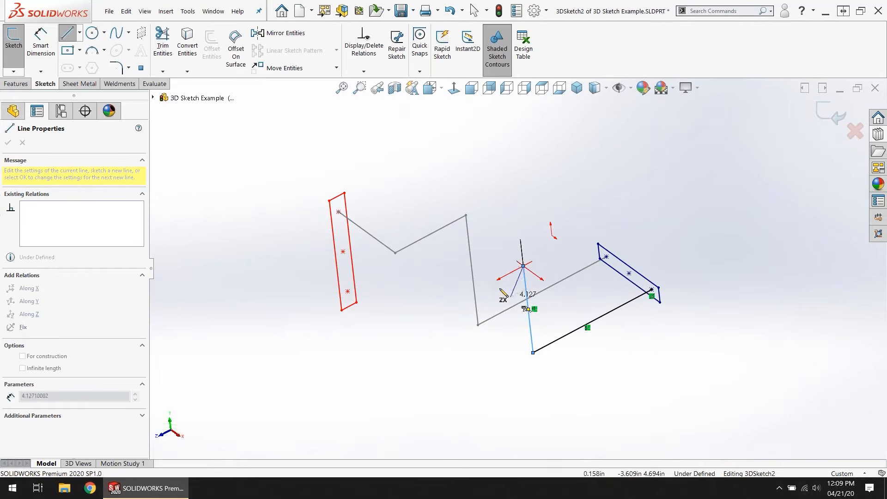
click(461, 299)
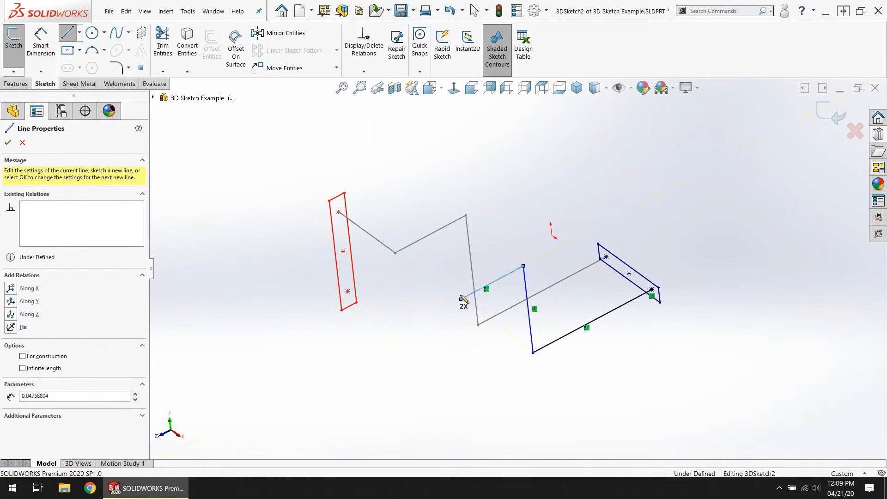
click(425, 269)
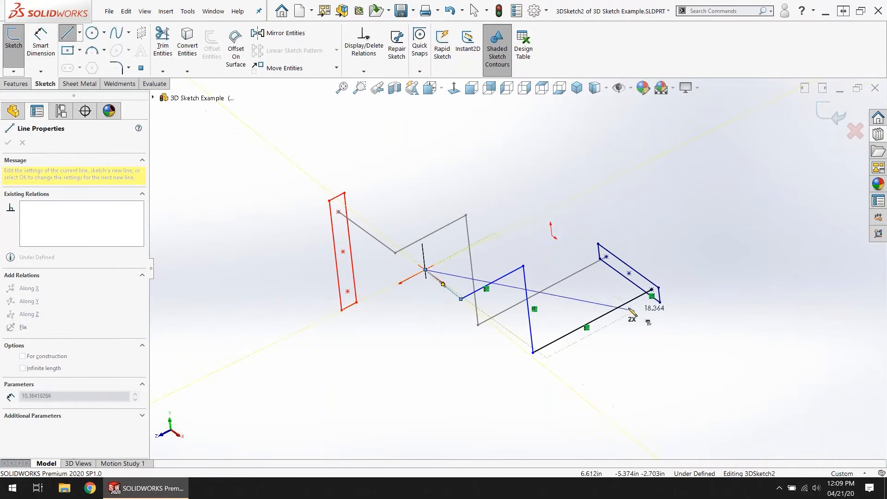
key(Escape)
mouse_move(445, 370)
middle_down()
mouse_move(513, 293)
mouse_move(520, 296)
mouse_move(445, 351)
mouse_move(444, 371)
middle_up()
scroll(645, 314, down, 2)
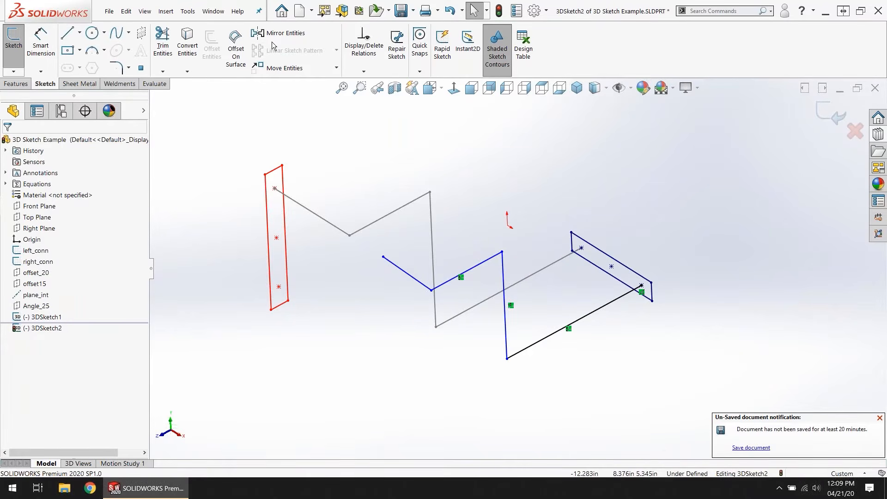
Step: Split the graphics area into a four-view viewport
click(210, 12)
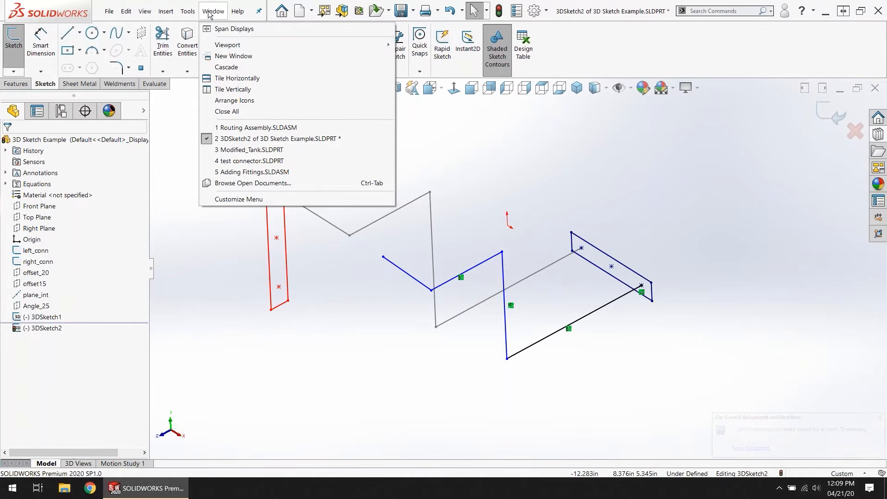
mouse_move(217, 46)
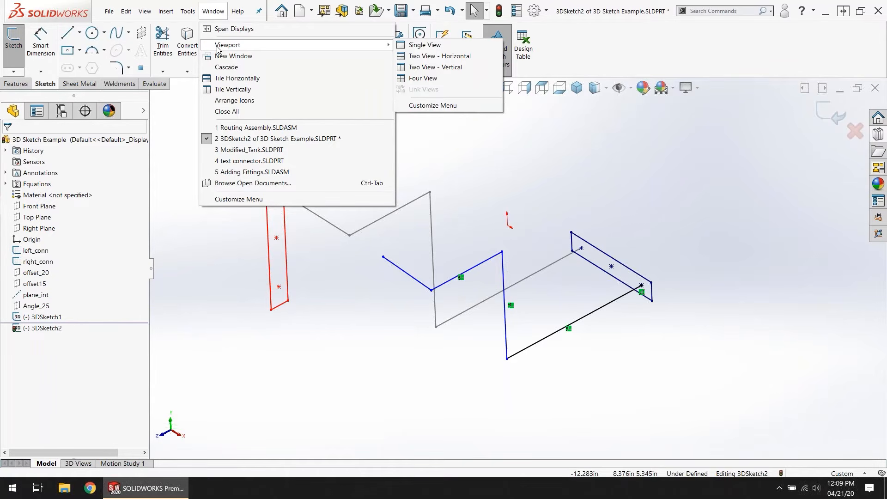
click(426, 50)
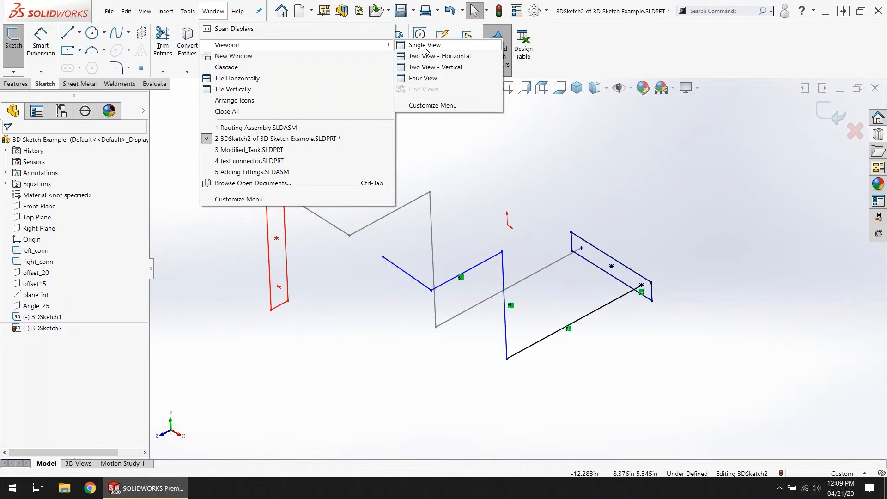
click(429, 80)
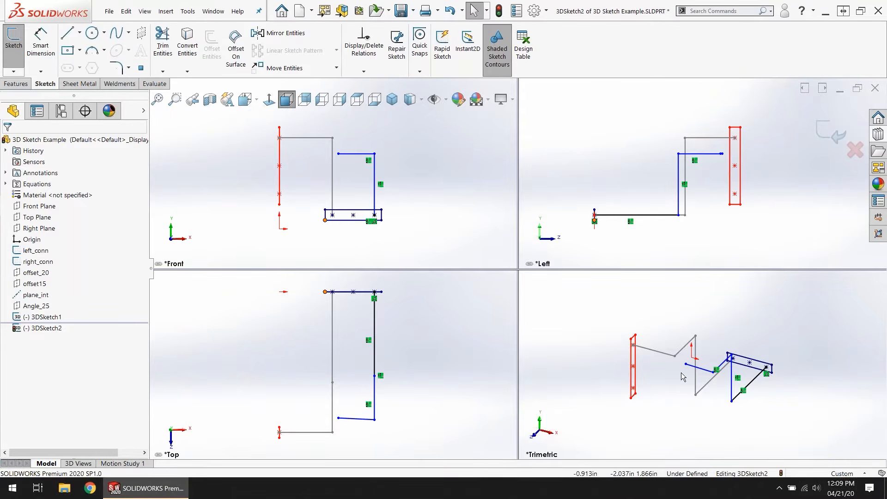
Step: In the trimetric view, extend the chain from its free end with a line along Z and a line about 10.87 in along X
click(68, 33)
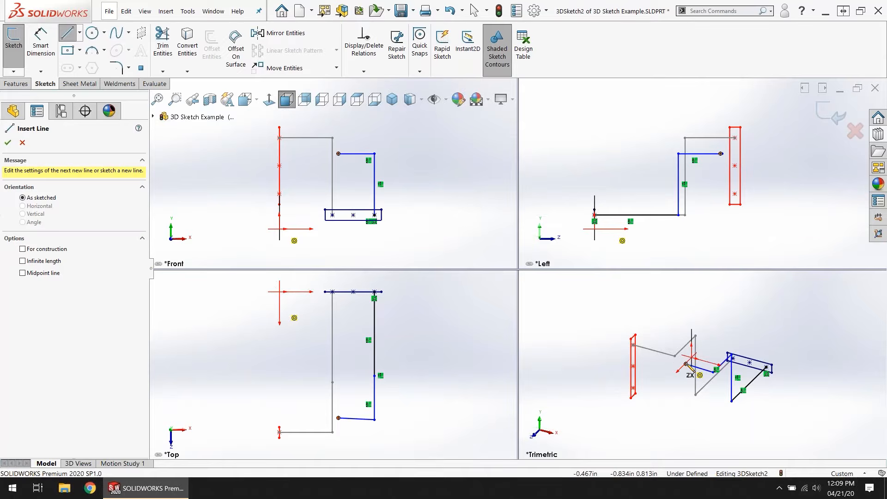
click(685, 364)
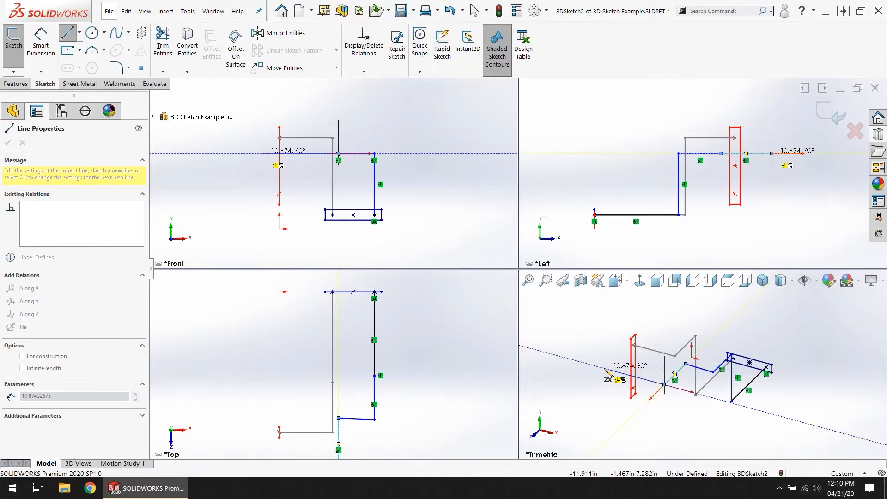
click(605, 369)
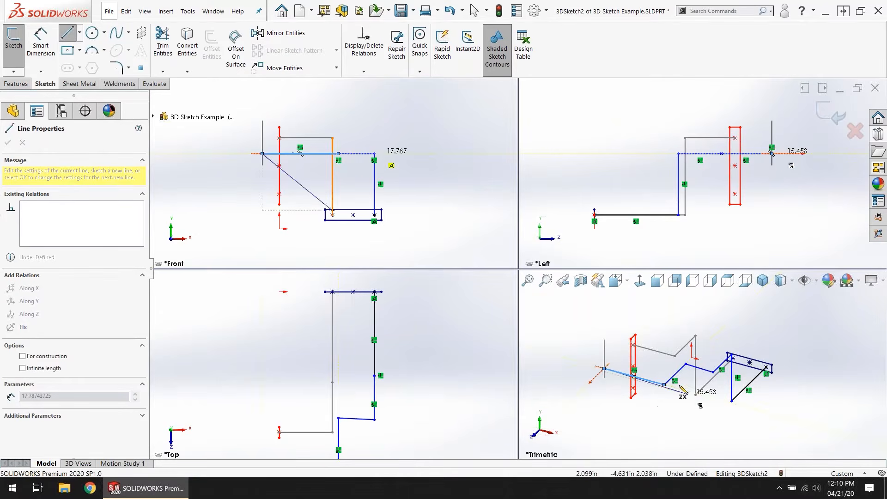
key(Escape)
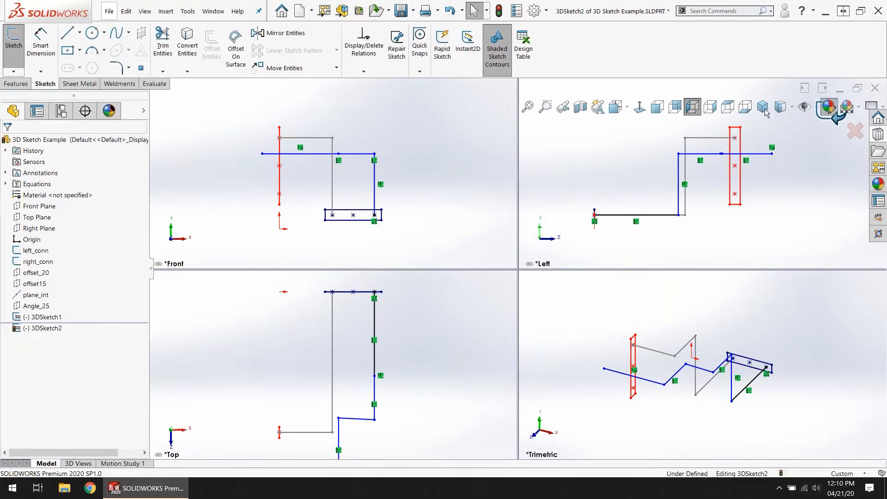
click(877, 183)
click(731, 119)
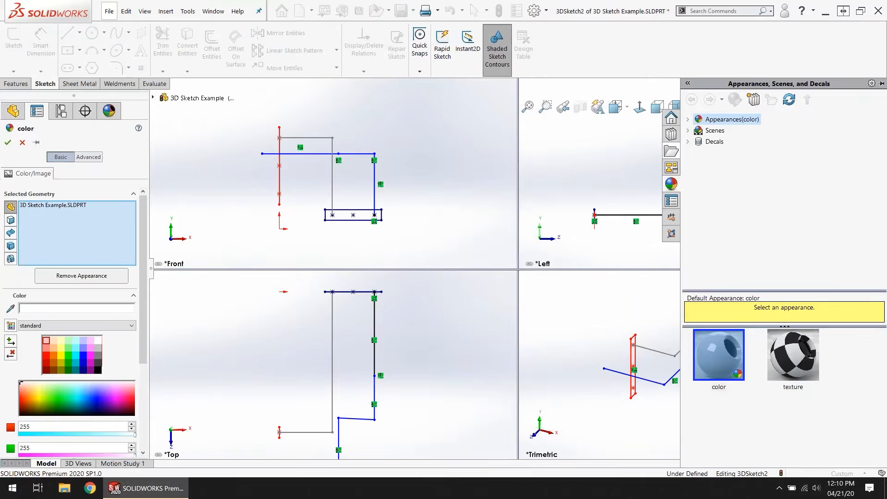
click(413, 187)
click(22, 142)
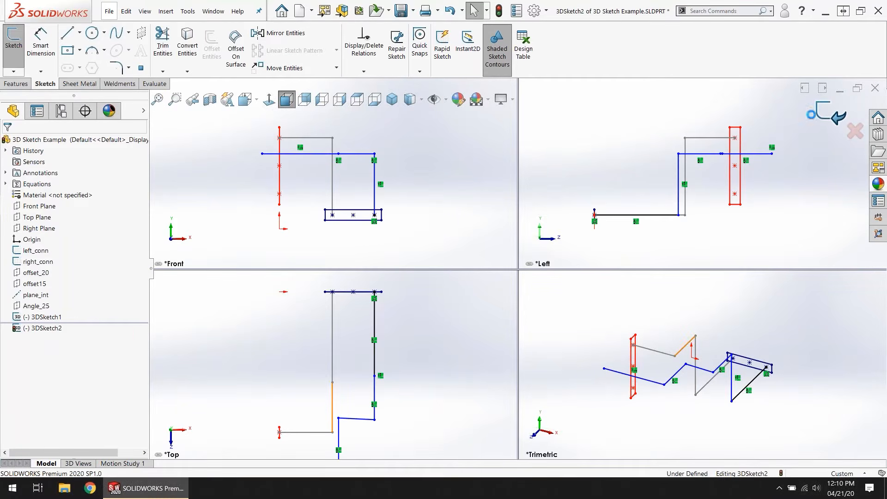
click(822, 127)
click(828, 107)
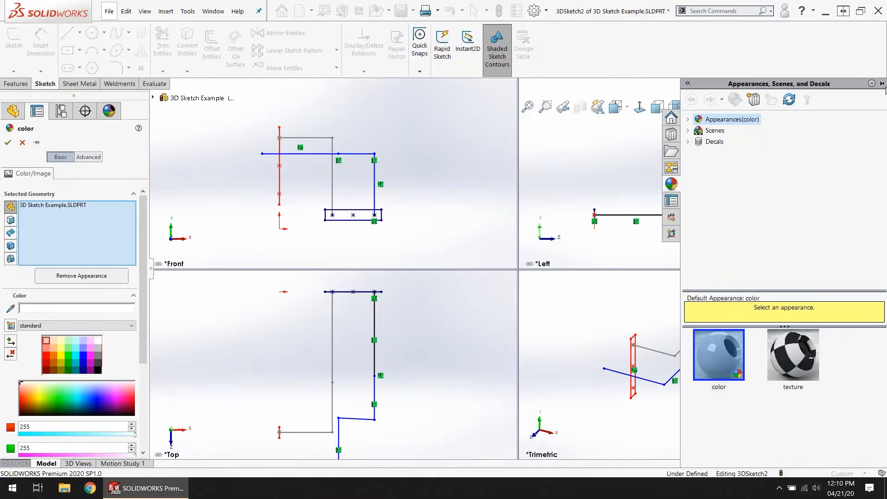
click(850, 151)
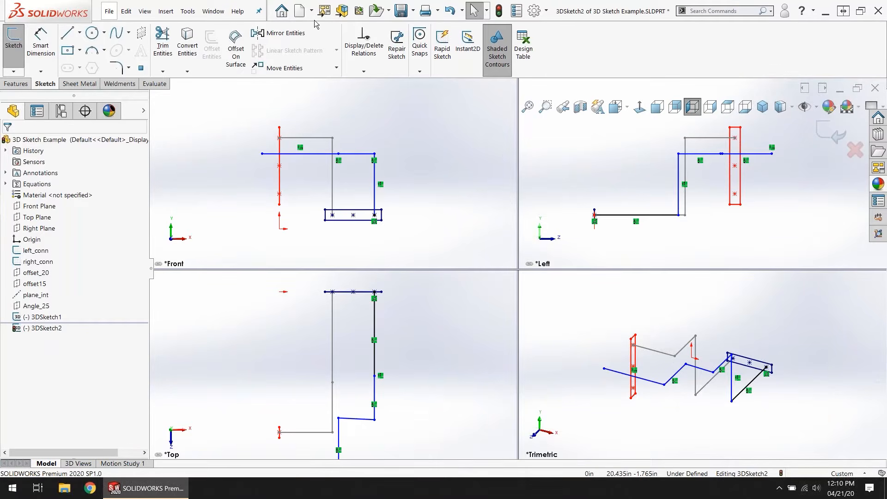
Step: Exit the new 3D sketch and discard its changes
click(855, 150)
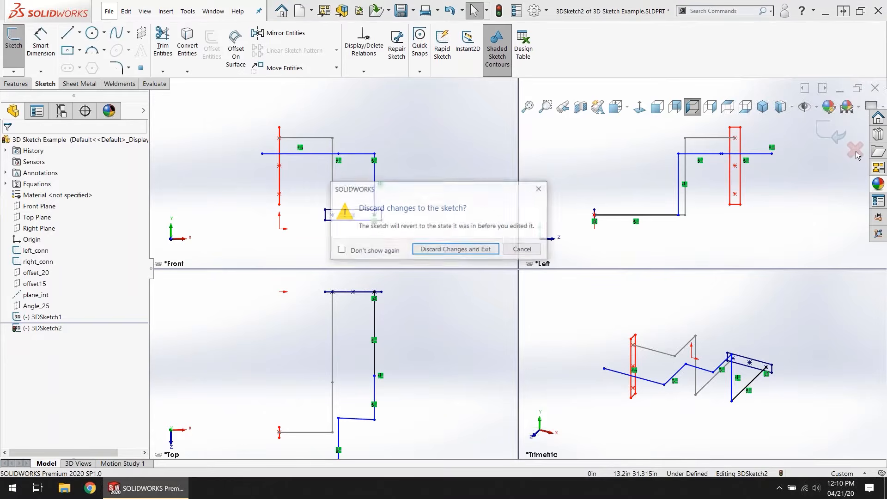
click(476, 252)
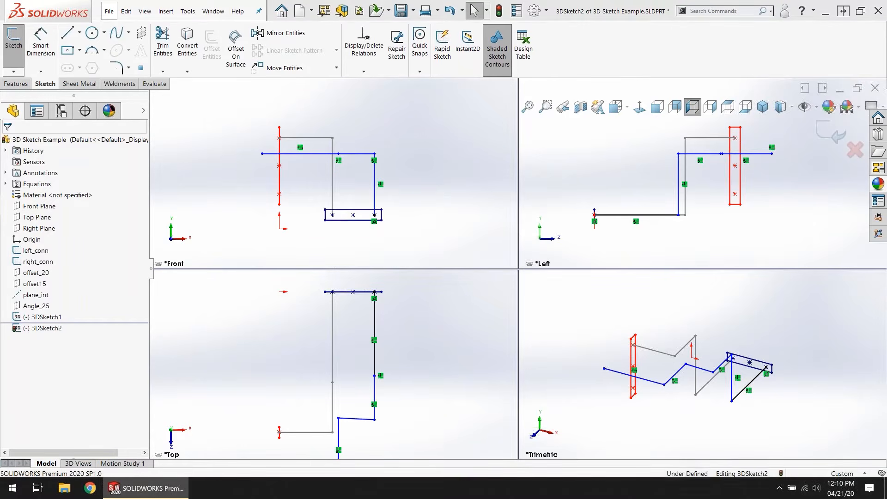
Step: Review the Routing settings in the system options and close the dialog
click(534, 14)
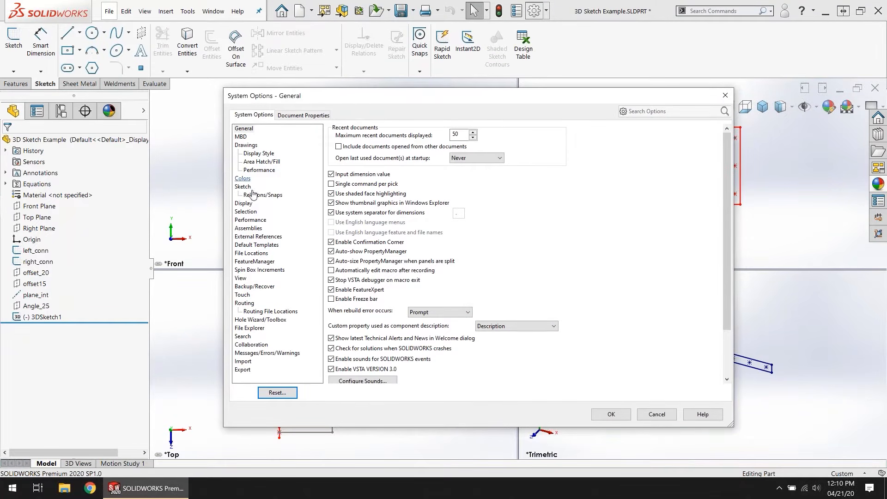
click(244, 304)
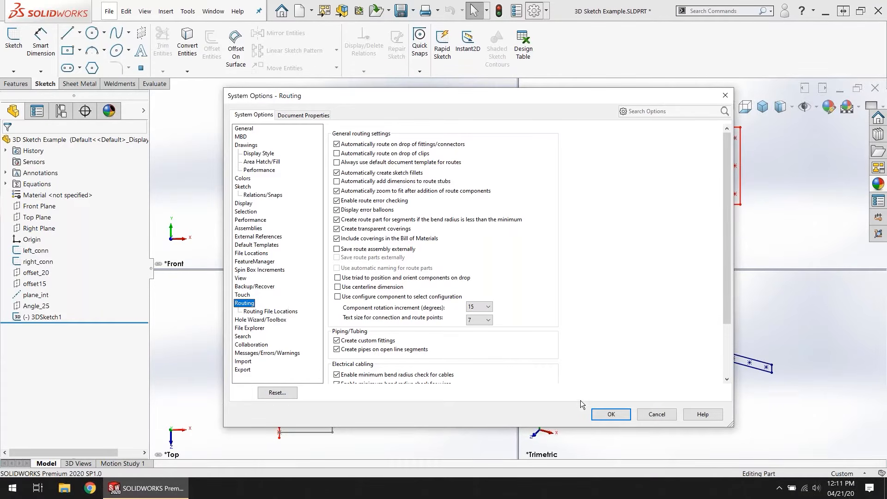
click(606, 413)
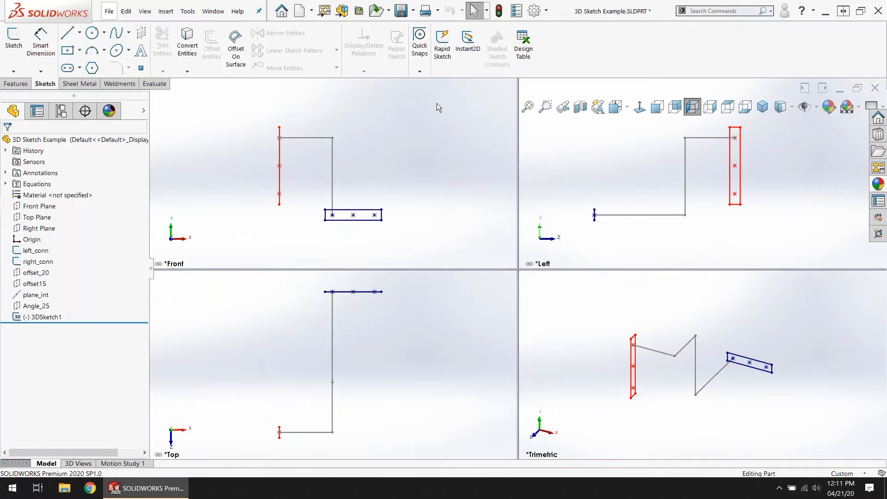
Step: Return the graphics area to a single-view viewport
click(213, 11)
mouse_move(244, 48)
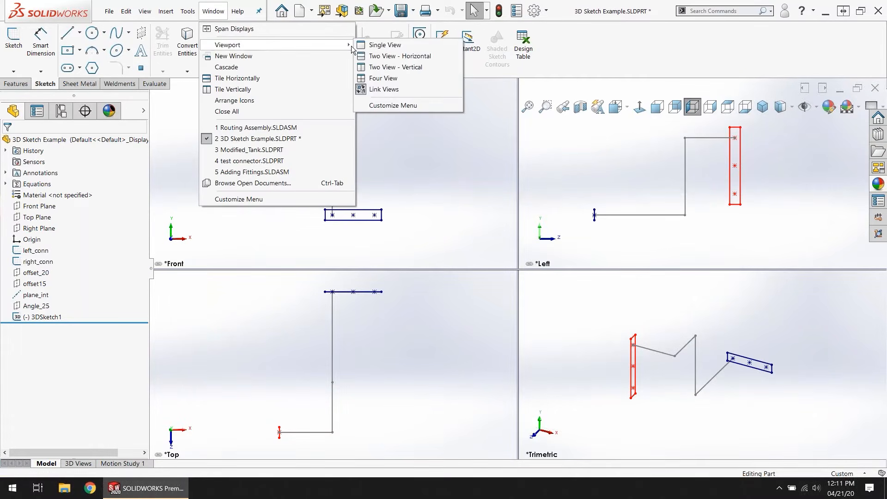
click(379, 45)
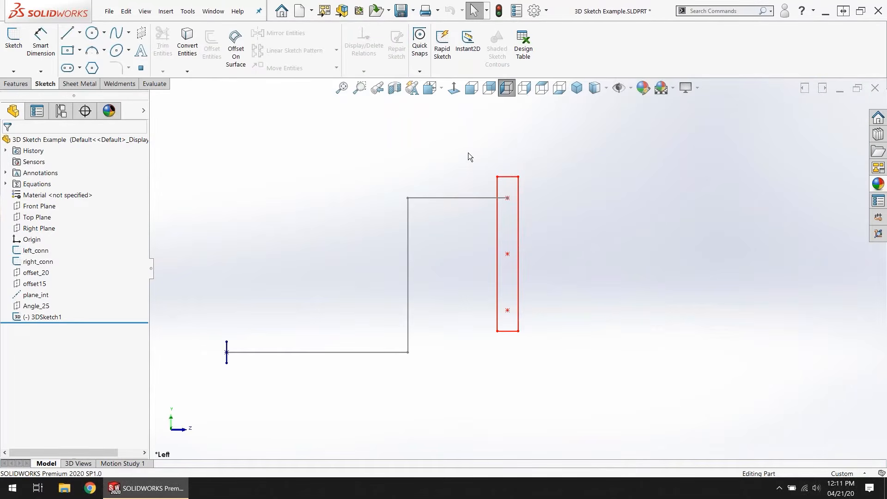
Step: Set the part to the isometric view and check the SOLIDWORKS Routing add-in's active and start-up settings
key(ctrl+7)
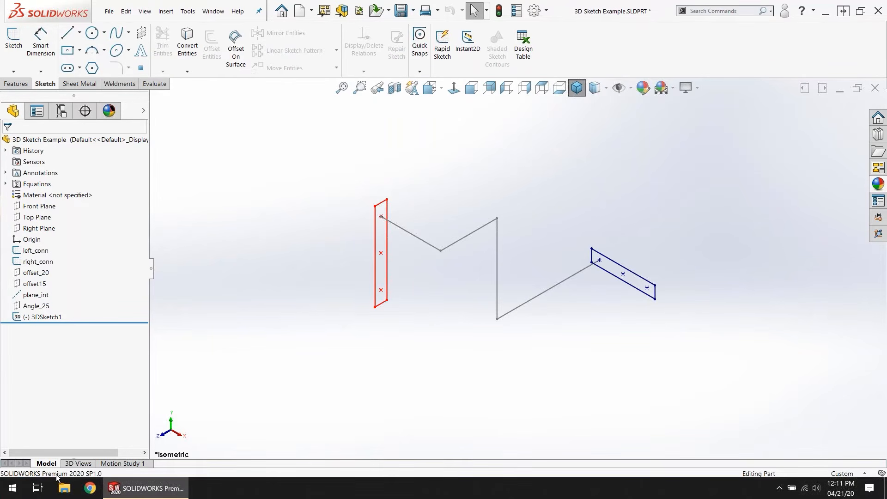
click(547, 11)
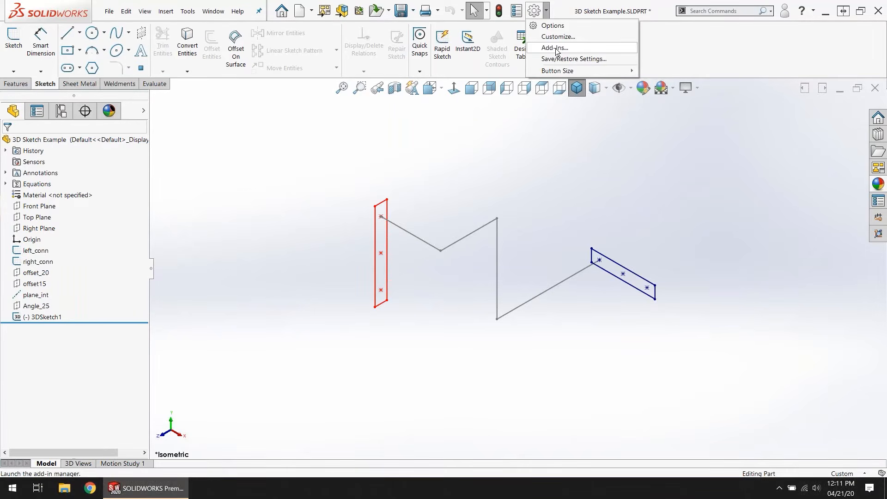
click(555, 48)
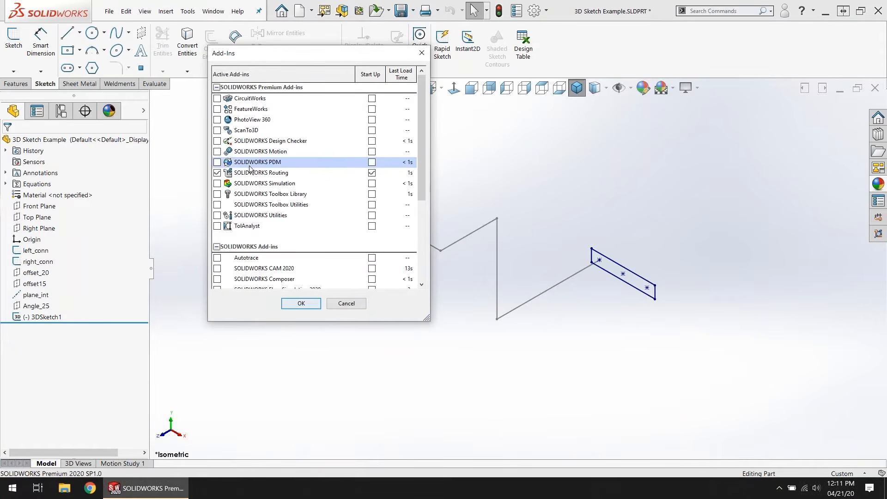
click(269, 173)
key(ctrl)
key(ctrl)
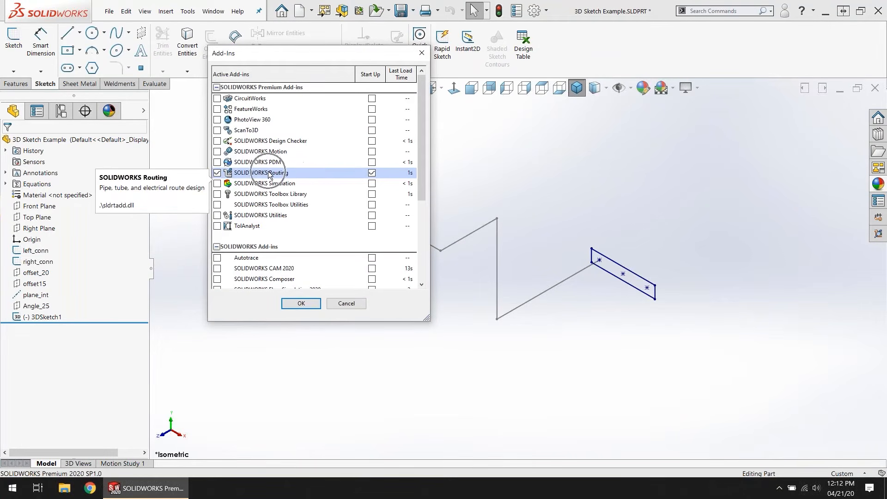
key(ctrl)
key(ctrl)
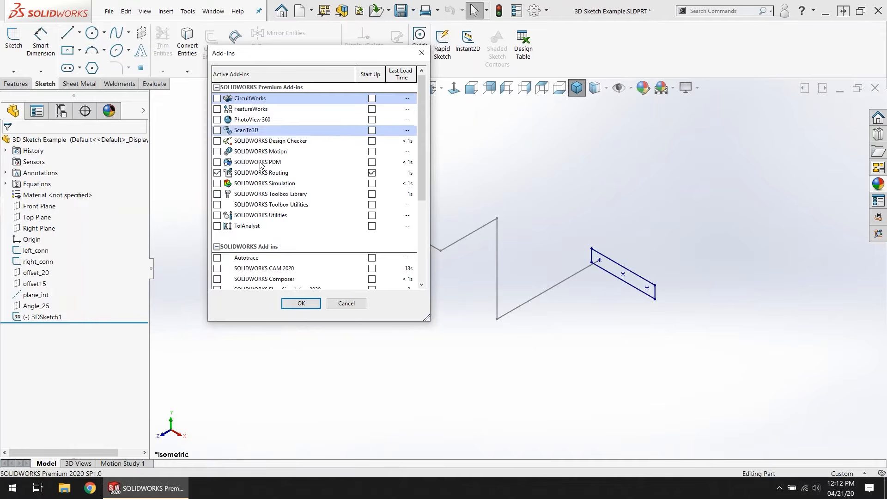
key(ctrl)
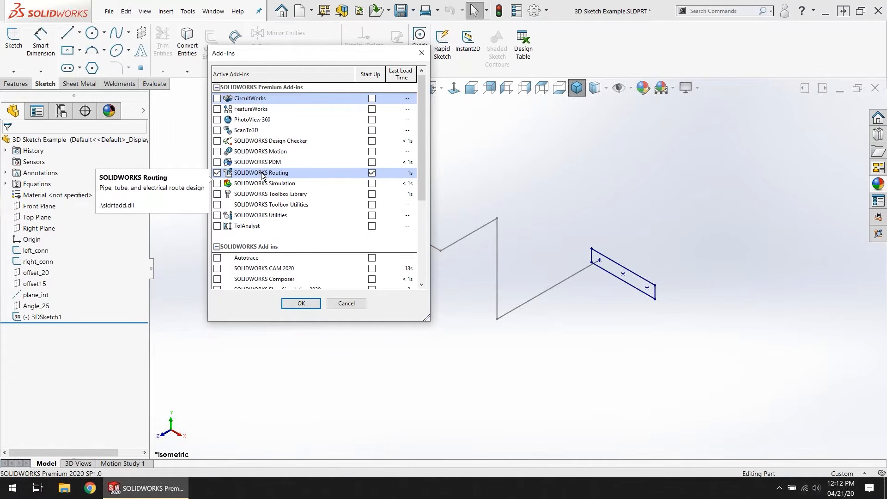
click(316, 306)
Step: Switch to the open assembly Adding Fittings.SLDASM, narrow the feature tree and bring both tanks into view
click(210, 11)
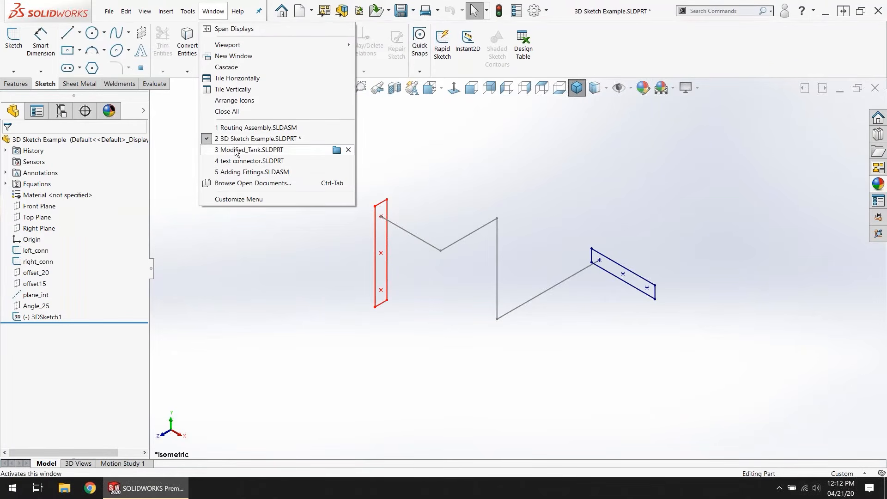
click(238, 171)
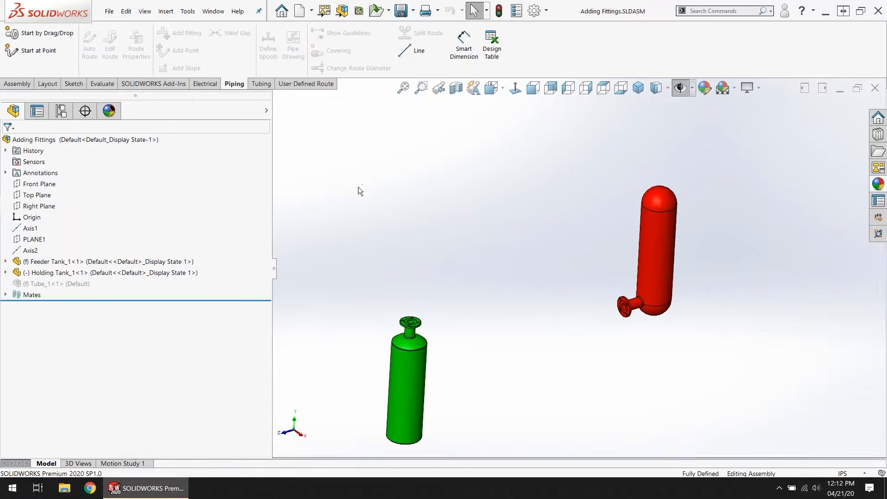
middle_drag(540, 327, 532, 322)
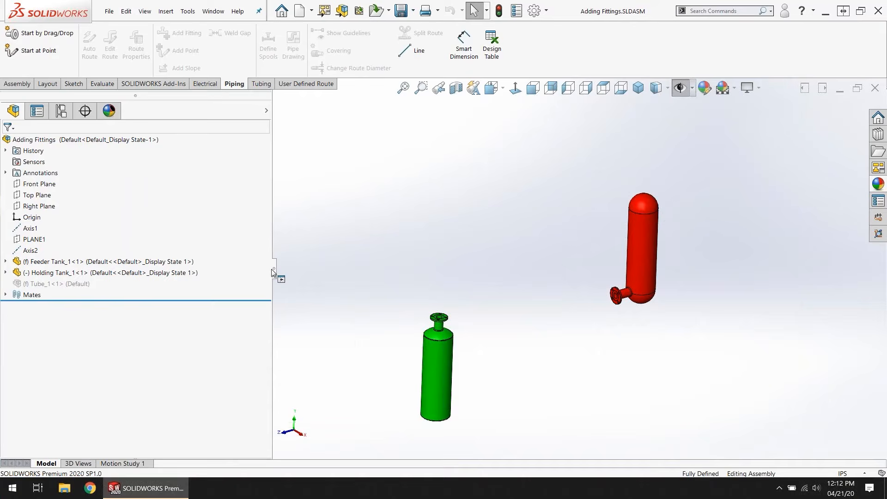
drag(272, 272, 220, 272)
middle_drag(550, 373, 618, 366)
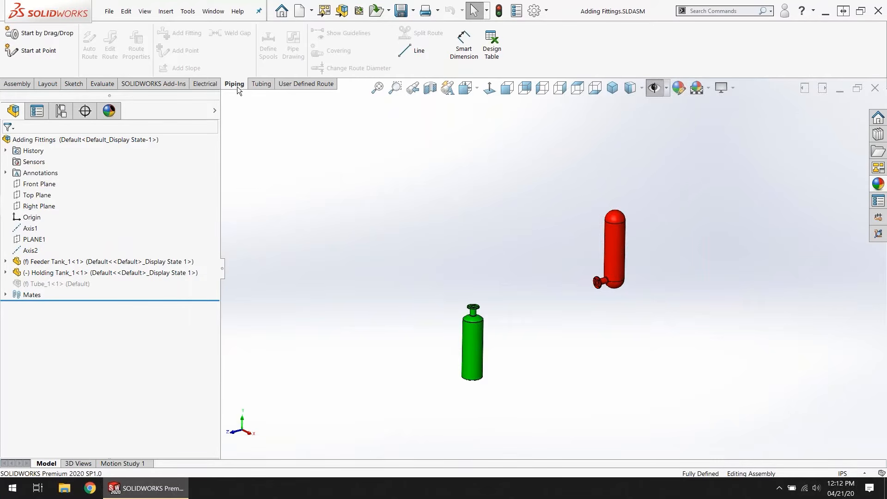
Step: Look through the Electrical and Tubing routing commands and return to the Piping commands
click(205, 84)
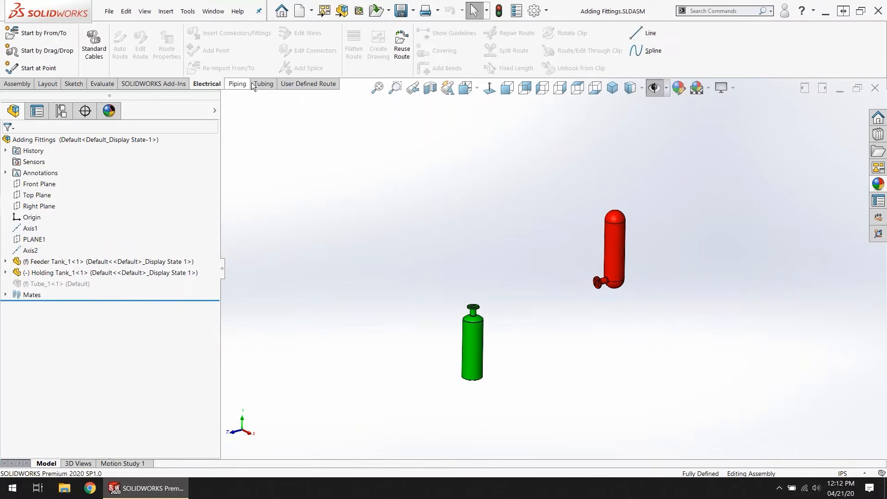
click(270, 83)
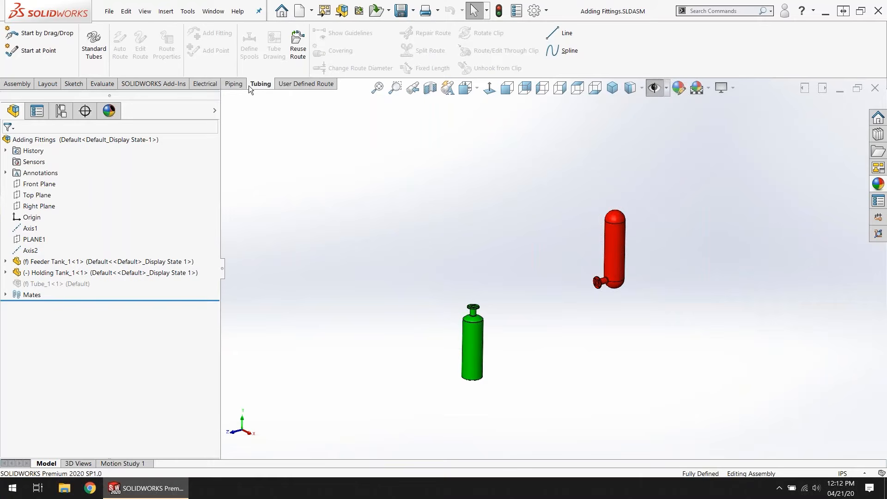
click(235, 85)
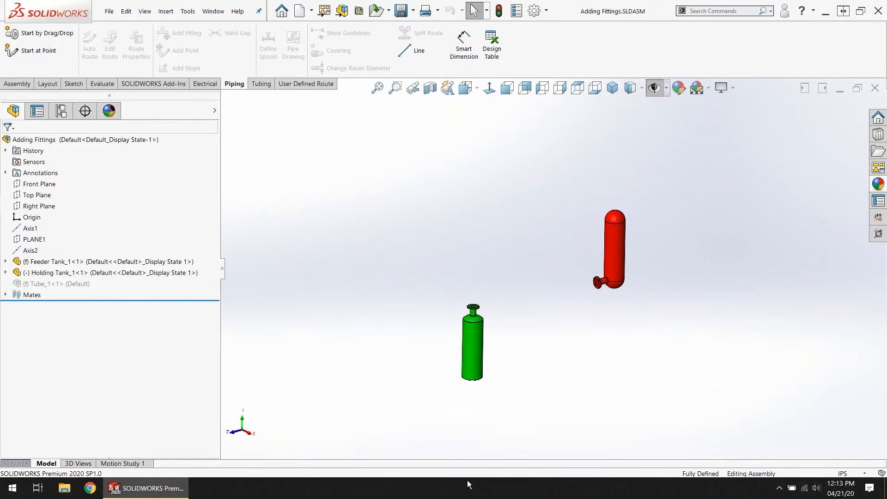
Step: Open the Design Library and display the contents of its main Design Library folder
click(877, 134)
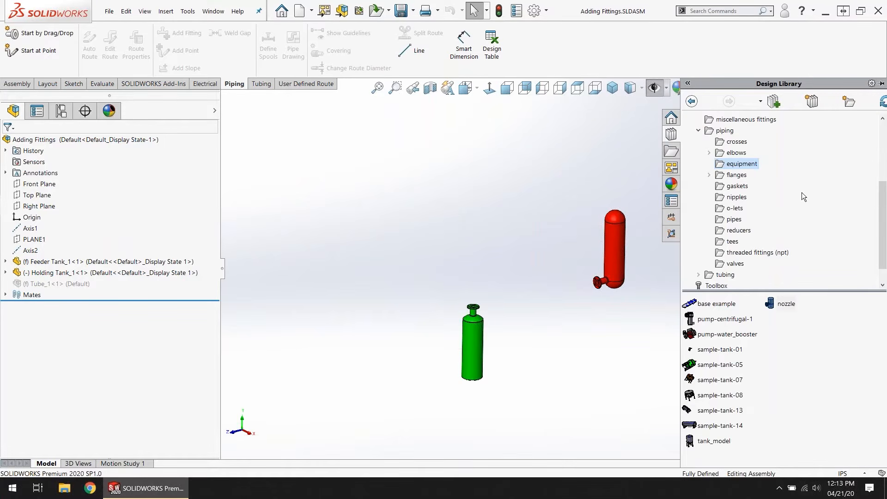
scroll(717, 132, up, 3)
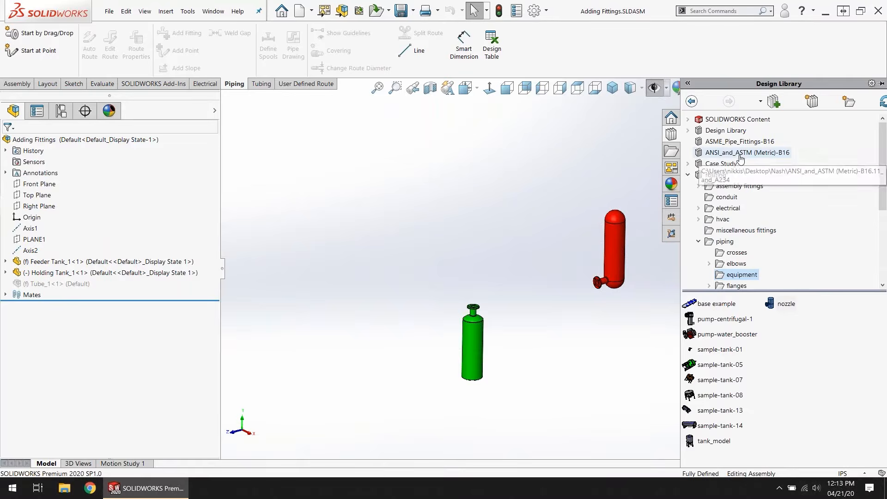
click(717, 131)
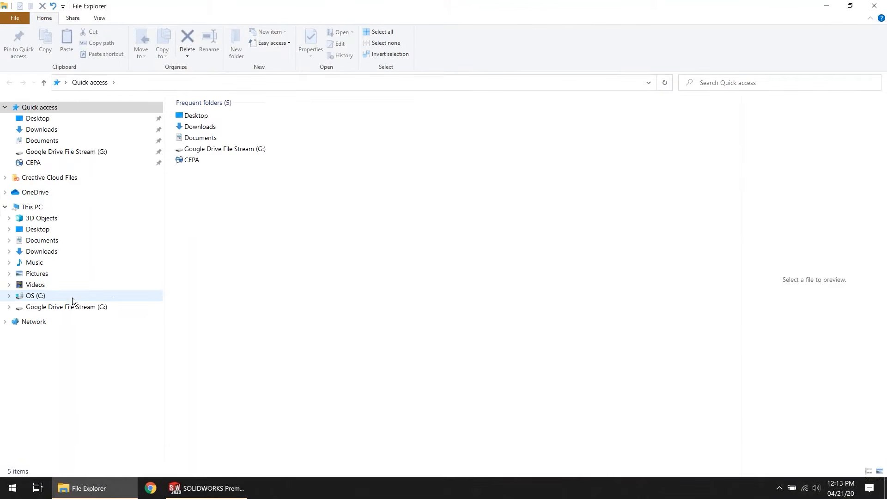
Step: In File Explorer, open the OS (C:) drive and check the display option for hidden items
click(54, 296)
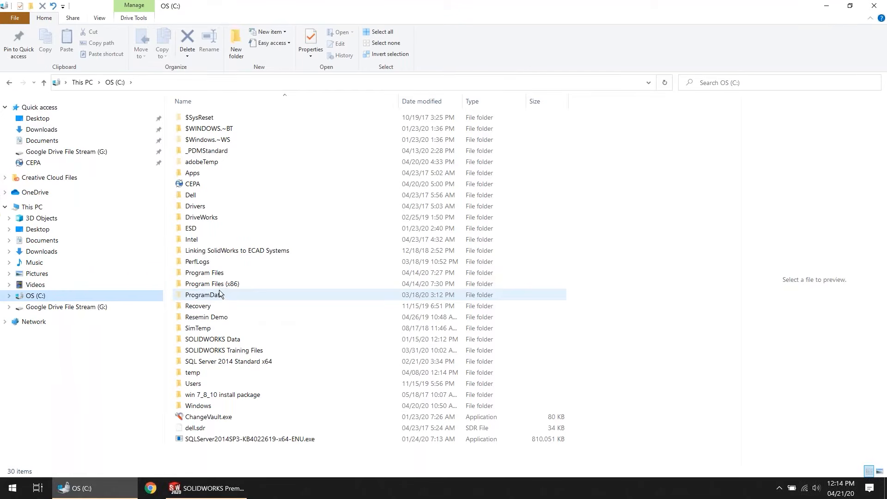
click(97, 18)
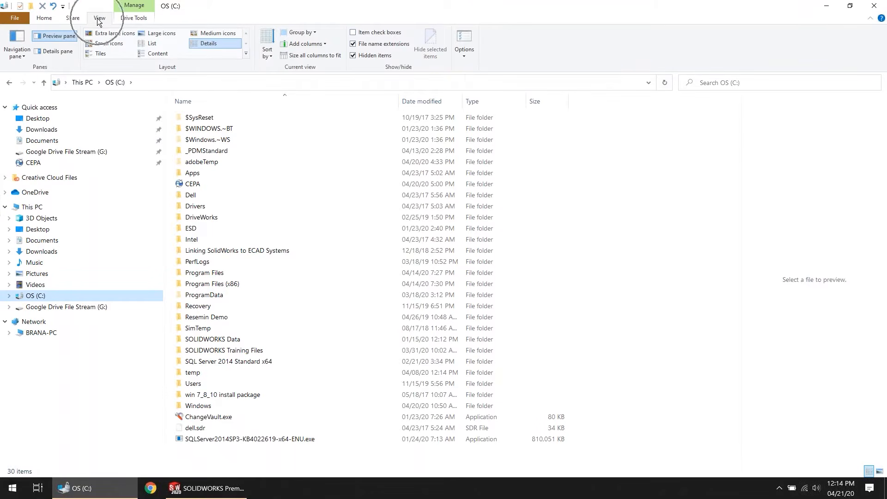
key(ctrl)
key(ctrl)
key(ctrl)
key(ctrl)
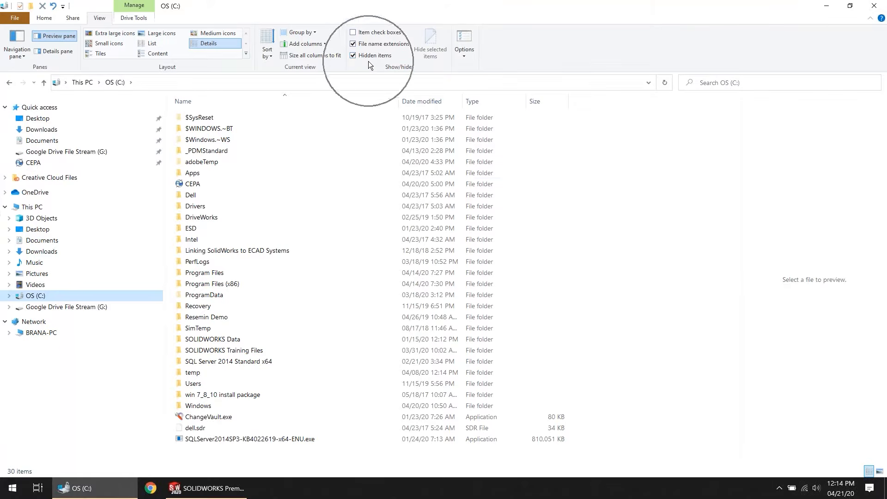
Step: Open the routing library folder under ProgramData, SOLIDWORKS, SOLIDWORKS 2020, design library
double_click(204, 297)
scroll(222, 370, down, 3)
double_click(219, 393)
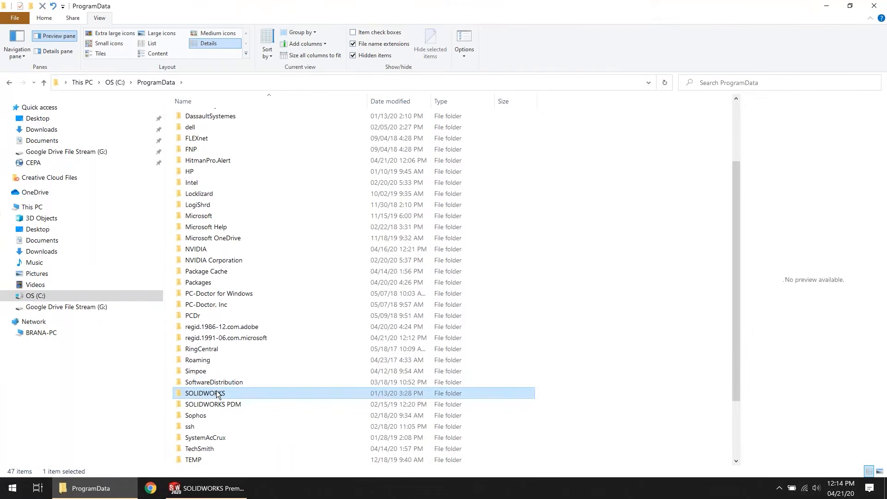
double_click(215, 131)
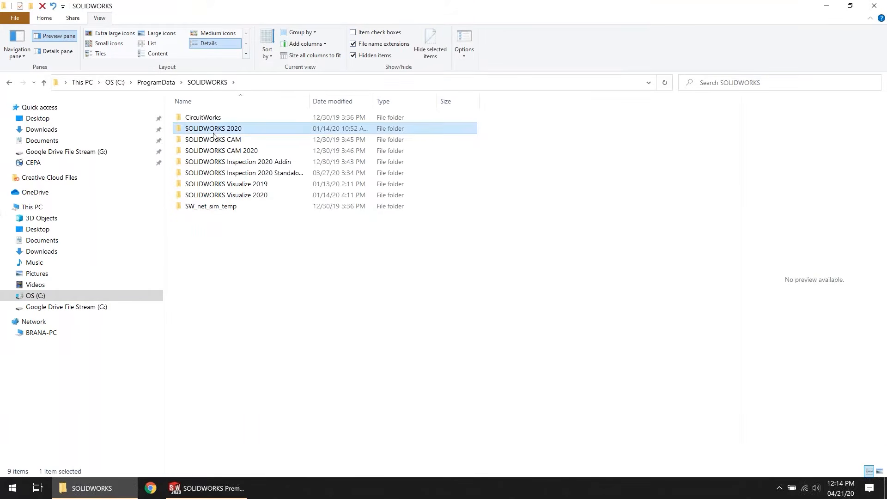
double_click(215, 131)
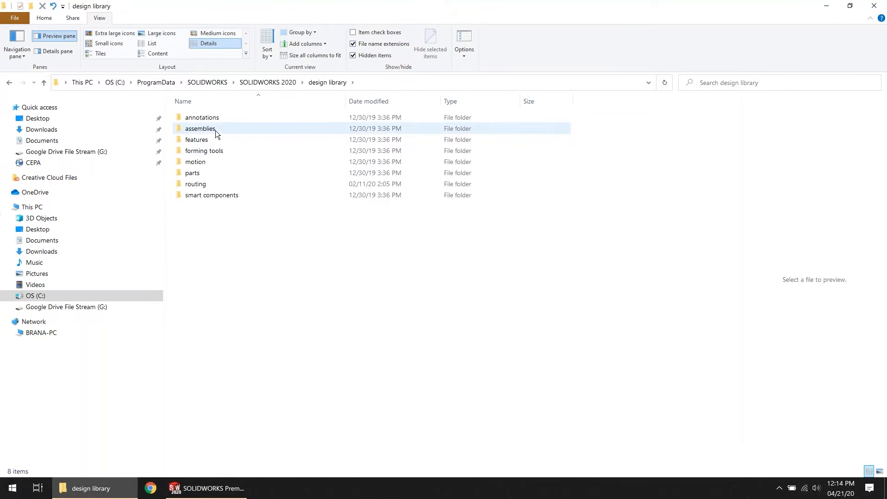
click(202, 187)
double_click(201, 187)
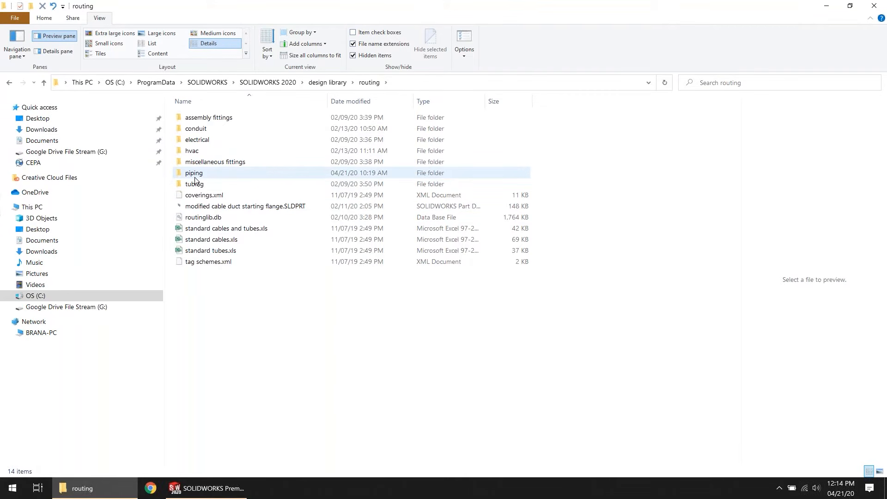
Step: Hide the file name extensions in the routing folder and show them again
mouse_move(195, 180)
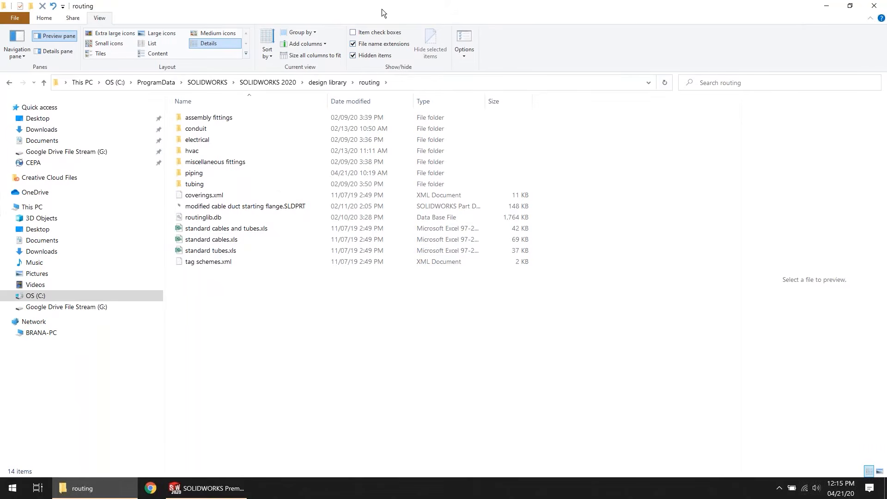
click(353, 45)
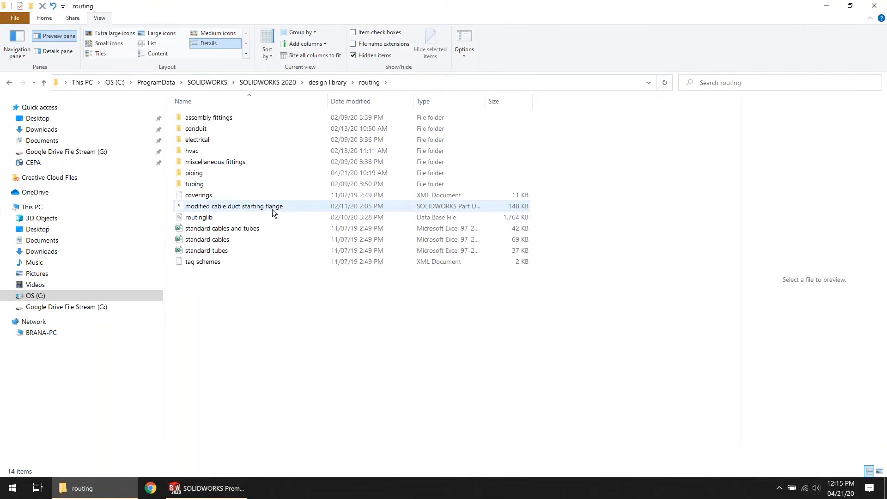
key(ctrl)
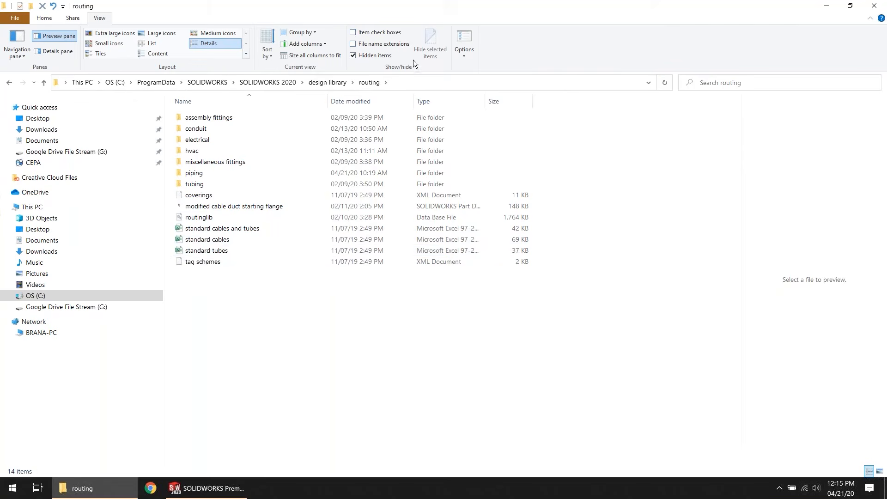
click(374, 46)
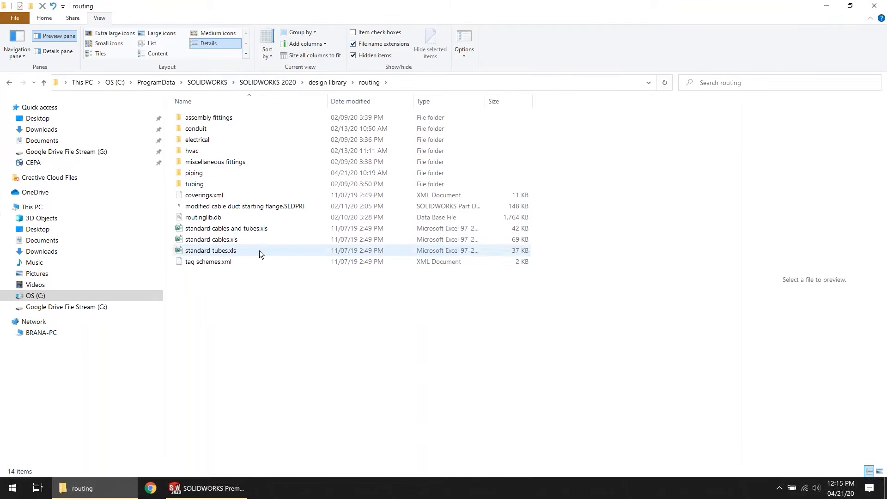
Step: Open the piping folder in File Explorer and display the same folder in the SOLIDWORKS Design Library for comparison
double_click(204, 173)
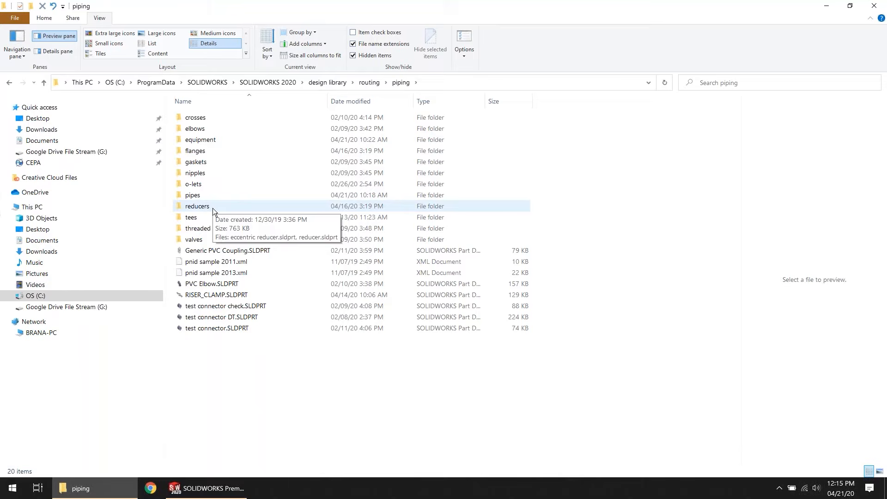
click(206, 488)
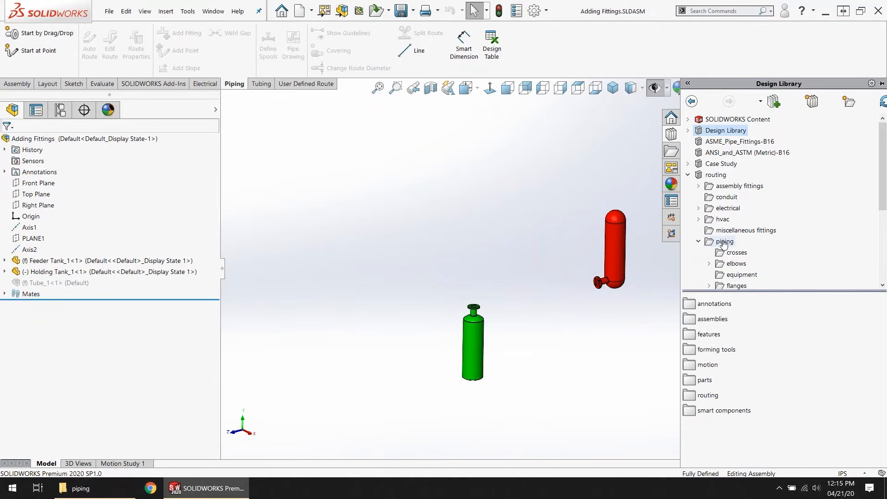
scroll(724, 242, down, 2)
click(725, 176)
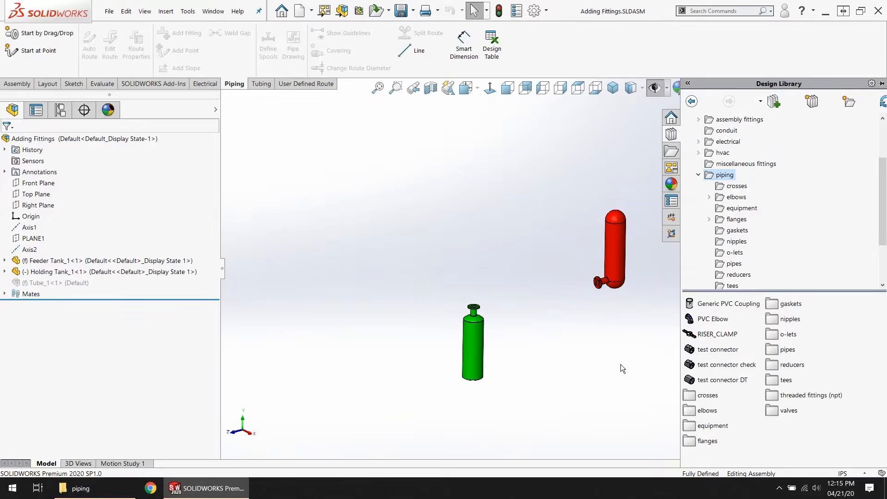
Step: Open the flanges folder of the piping library and place a slip on weld flange on the red tank's nozzle flange
scroll(631, 284, down, 3)
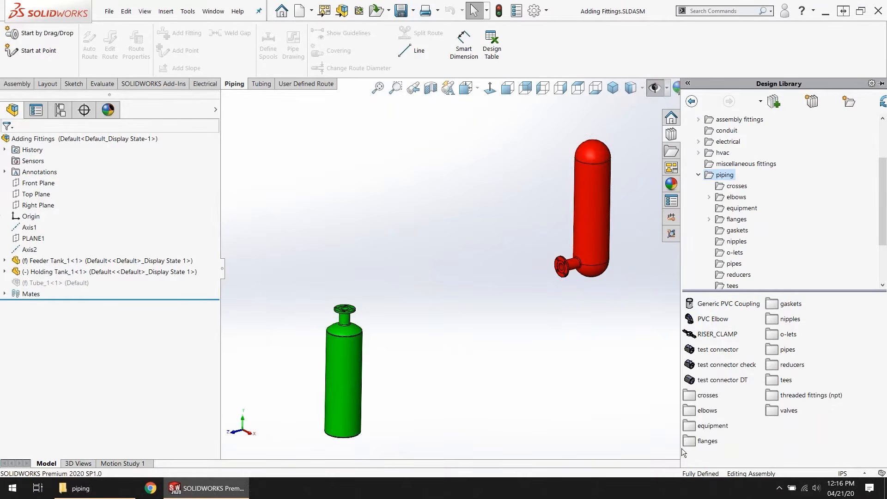
double_click(692, 442)
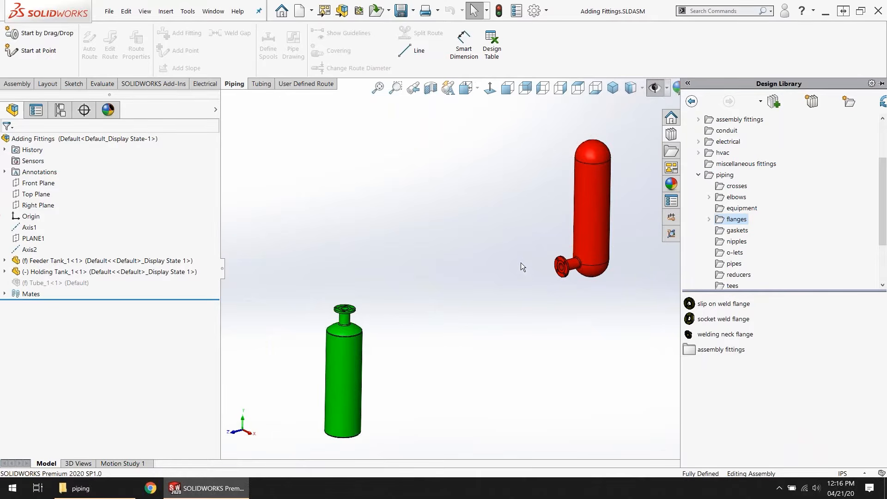
scroll(577, 264, down, 3)
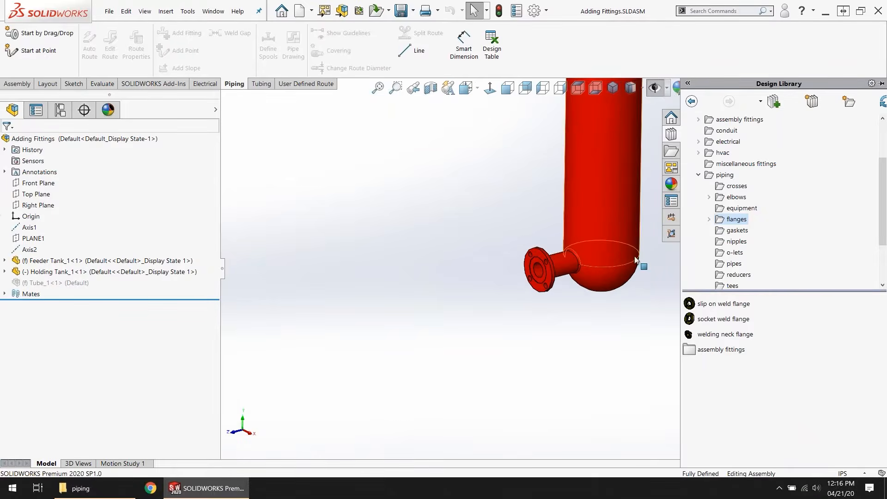
scroll(615, 240, down, 2)
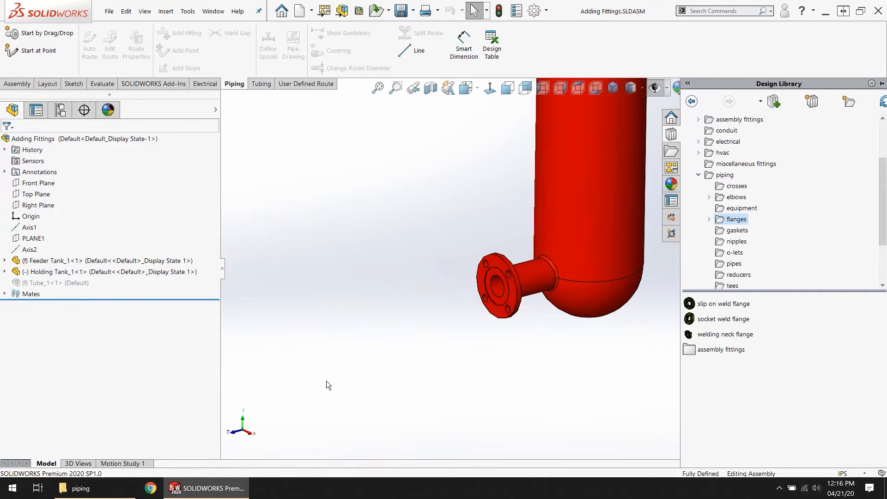
click(690, 305)
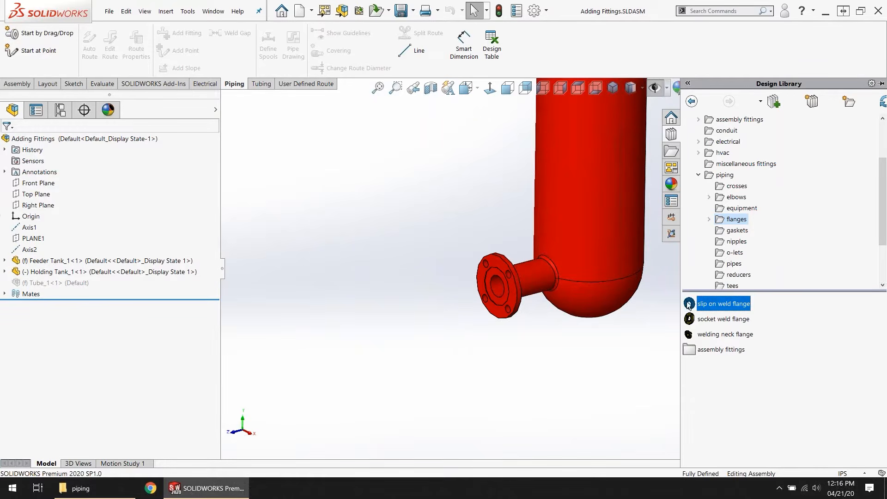
drag(689, 306, 516, 303)
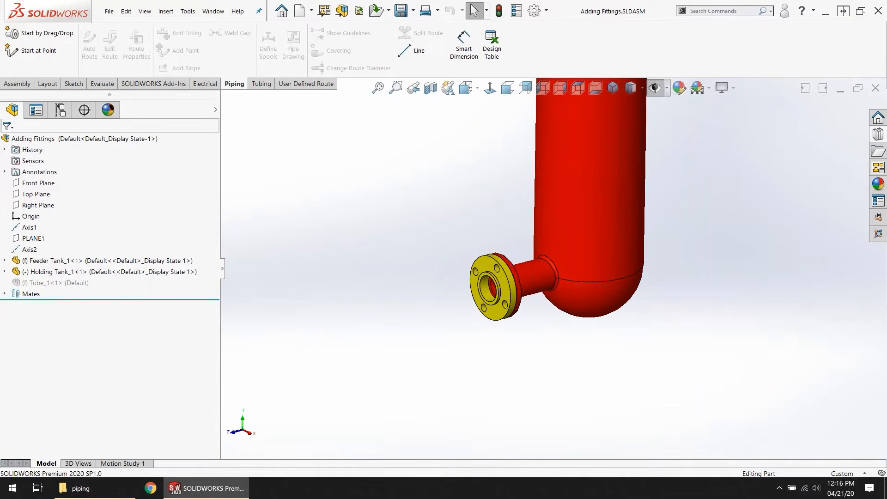
mouse_move(515, 303)
mouse_down()
mouse_move(427, 327)
mouse_move(499, 300)
mouse_up()
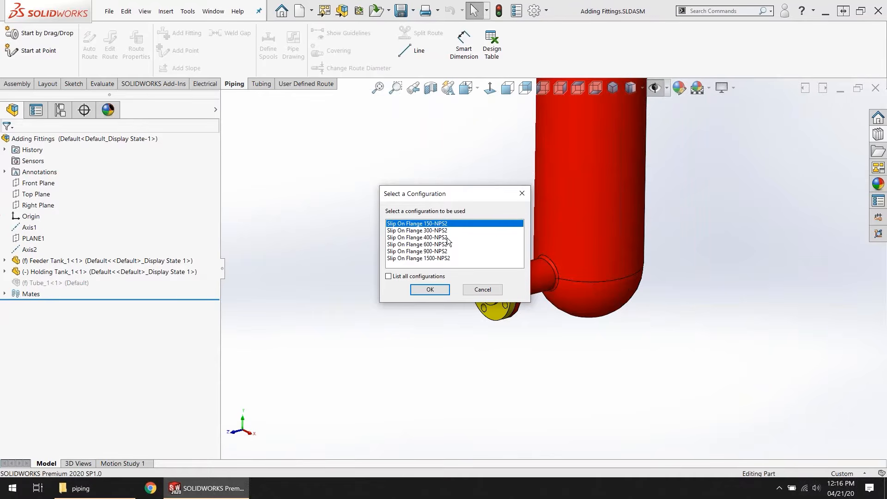
Step: Look through the full configuration list, restore the filtered list and insert the flange as Slip On Flange 150-NPS2
click(402, 277)
scroll(452, 241, down, 2)
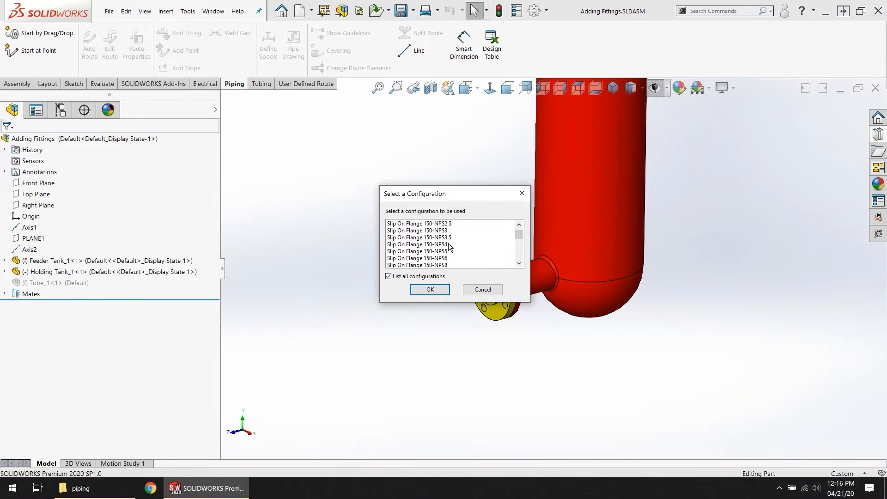
scroll(447, 249, up, 1)
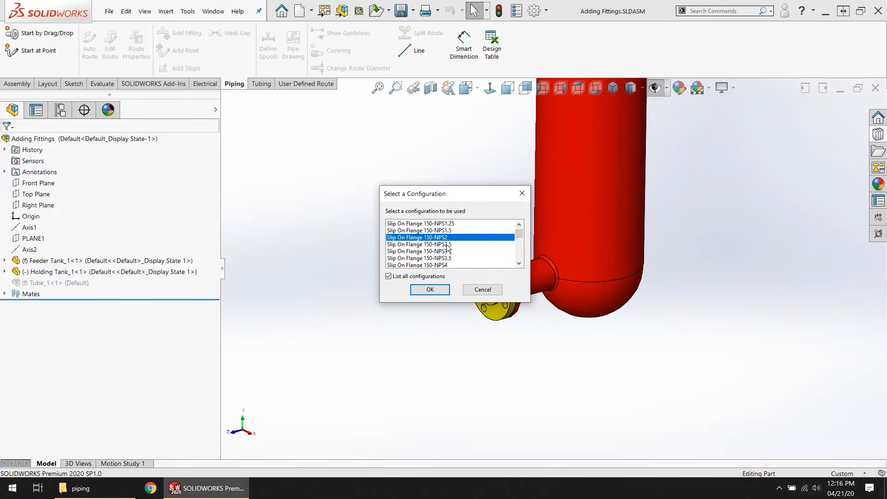
click(389, 276)
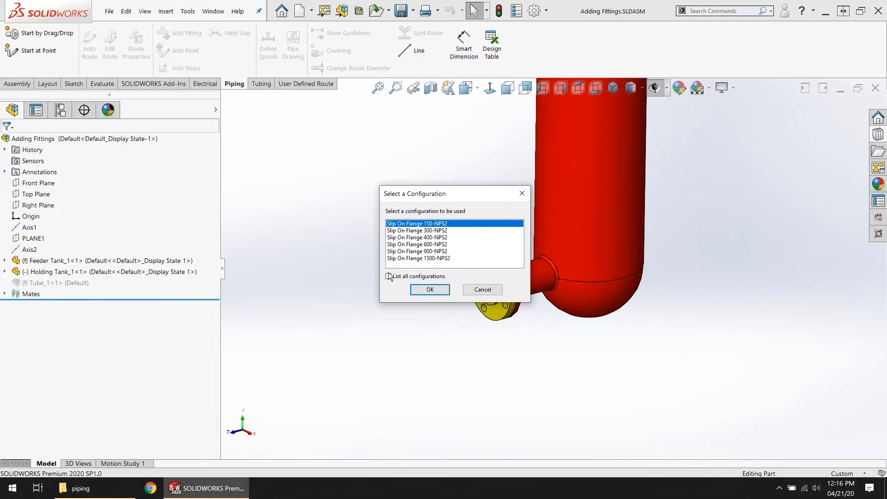
click(430, 290)
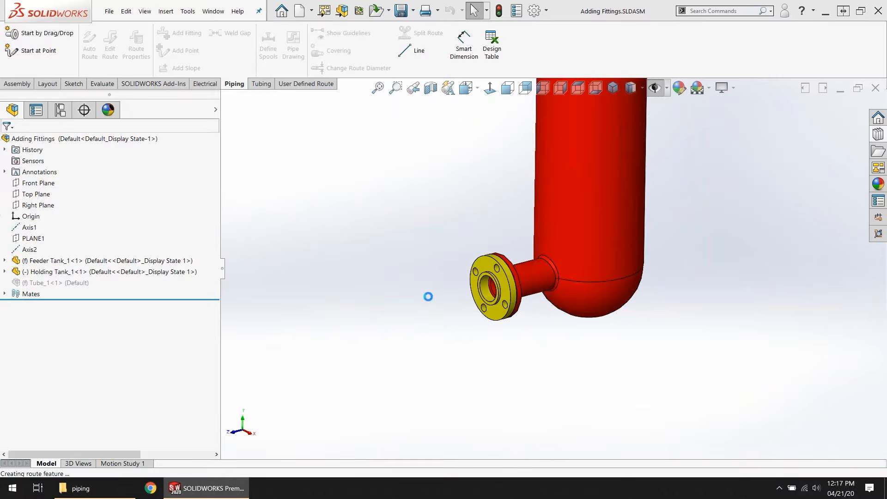
Step: Set the route's pipe part to pipe.sldprt with the base configuration Pipe 2 in, Sch 40
scroll(478, 302, up, 5)
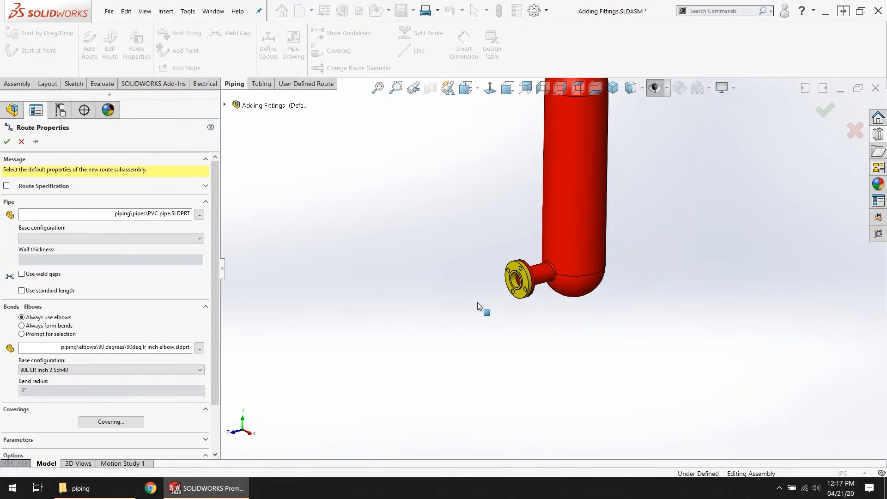
scroll(354, 300, up, 1)
scroll(356, 300, down, 1)
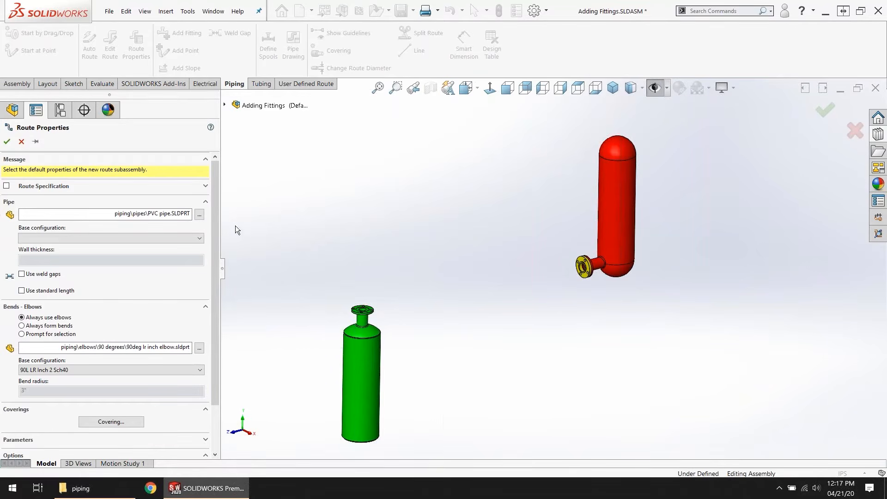
click(193, 238)
click(193, 238)
click(199, 215)
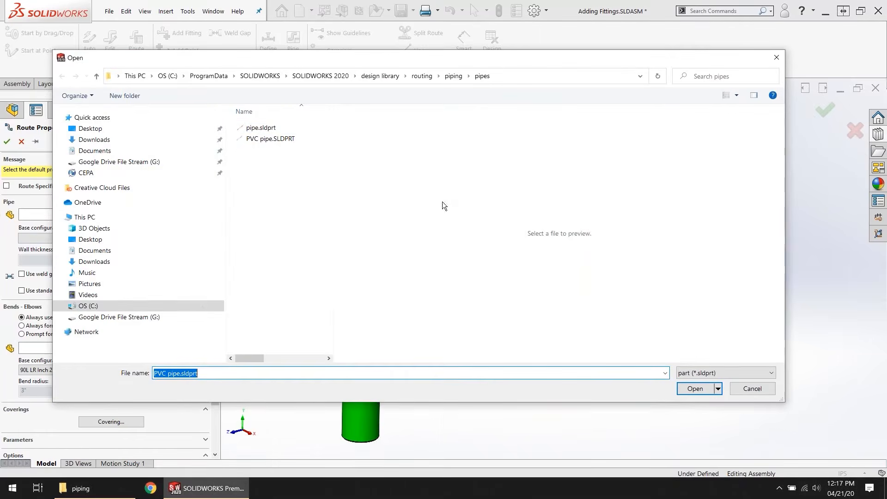
click(279, 131)
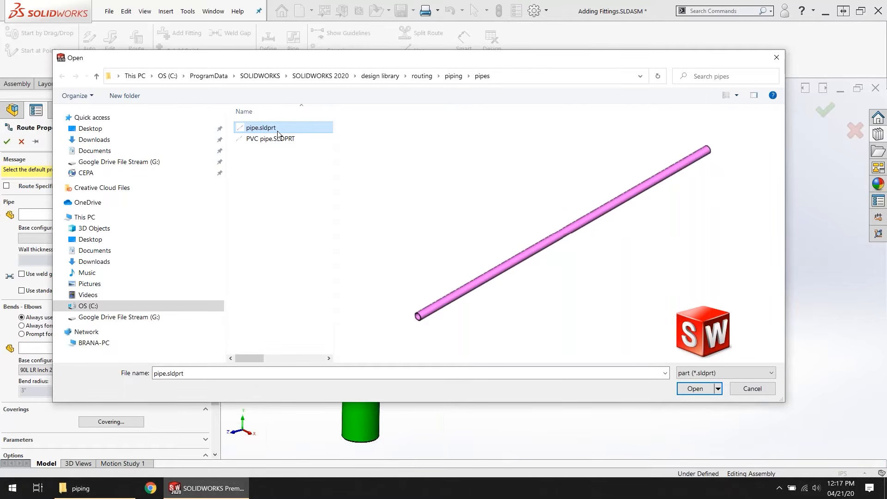
click(692, 388)
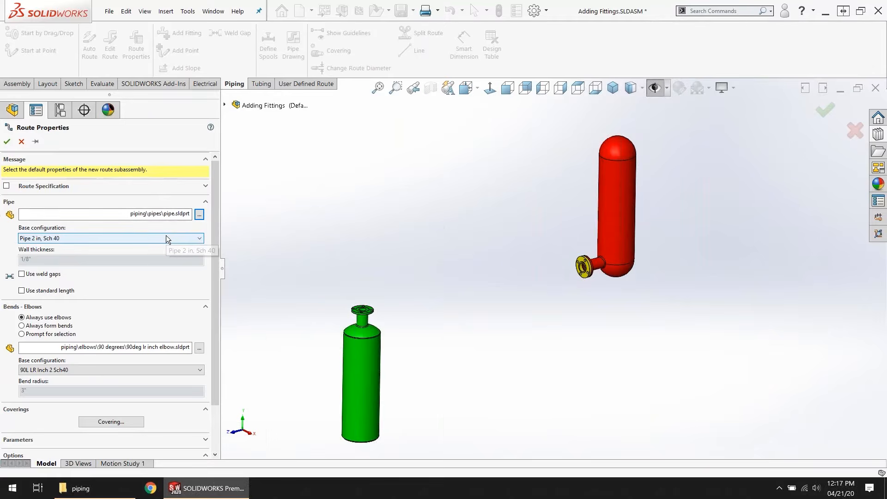
click(167, 237)
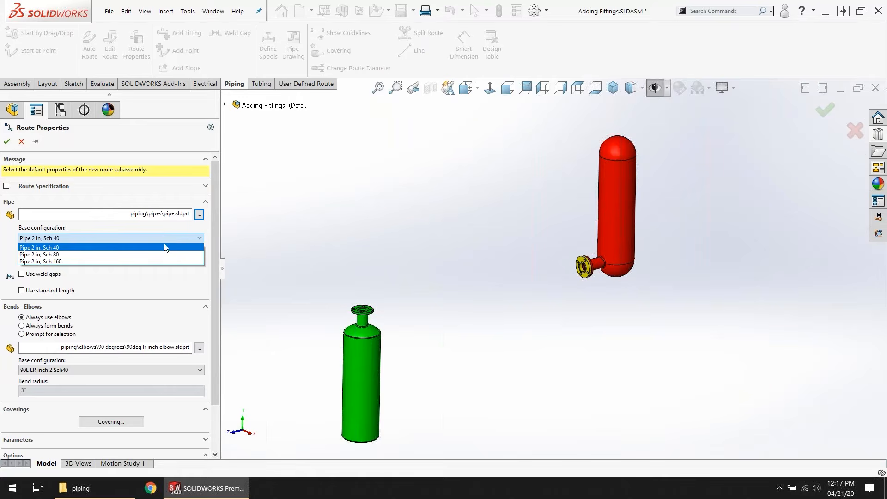
click(161, 248)
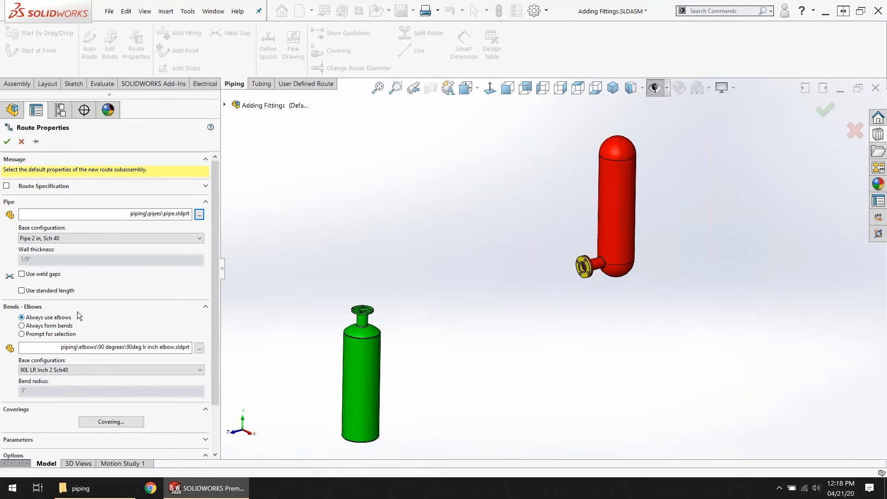
Step: Check the elbow base configurations and look up the 90 degrees elbows folder of the piping library in File Explorer
click(72, 371)
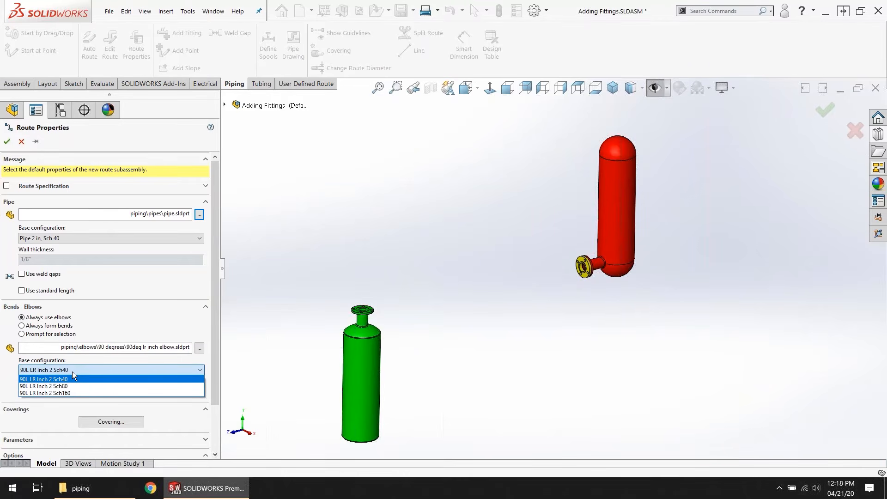
click(76, 488)
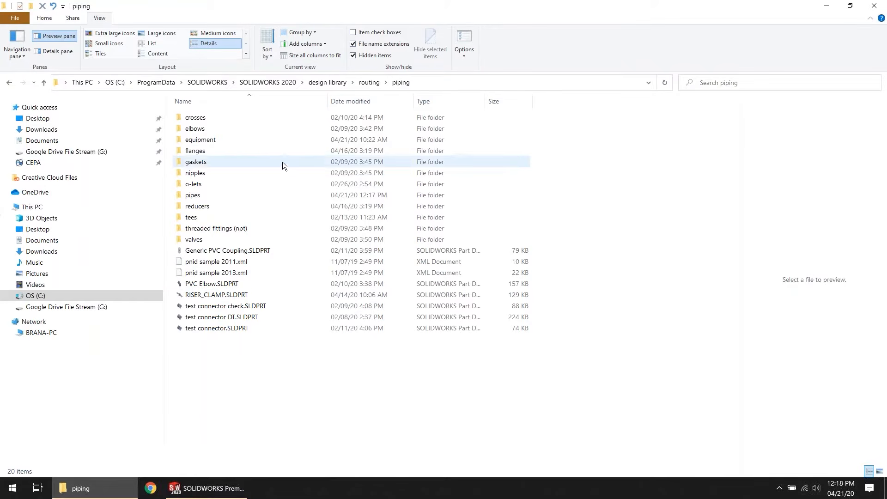
double_click(204, 128)
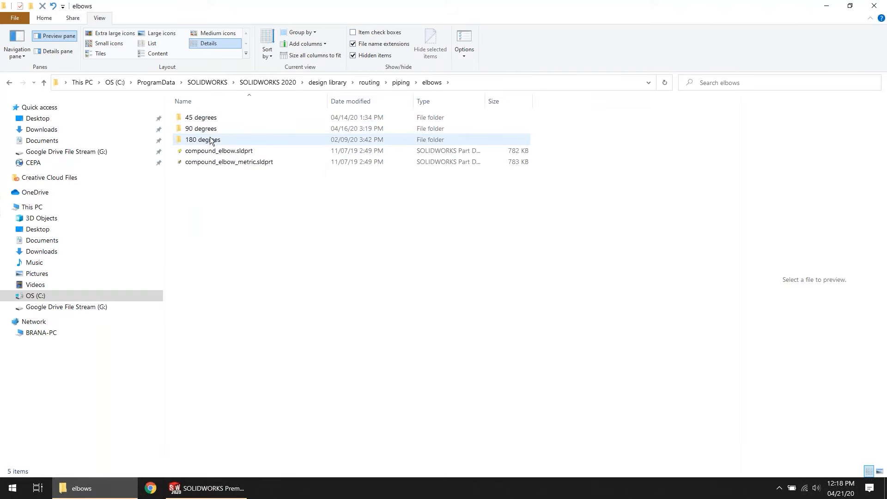
double_click(216, 129)
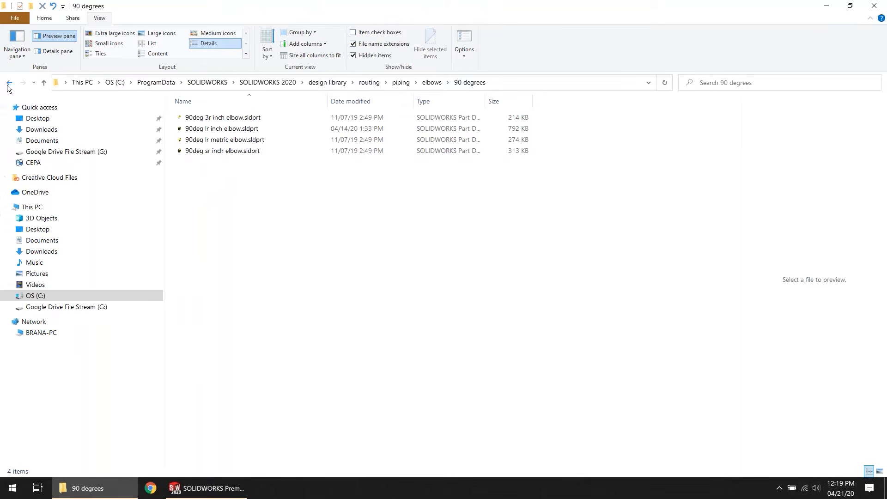
click(826, 6)
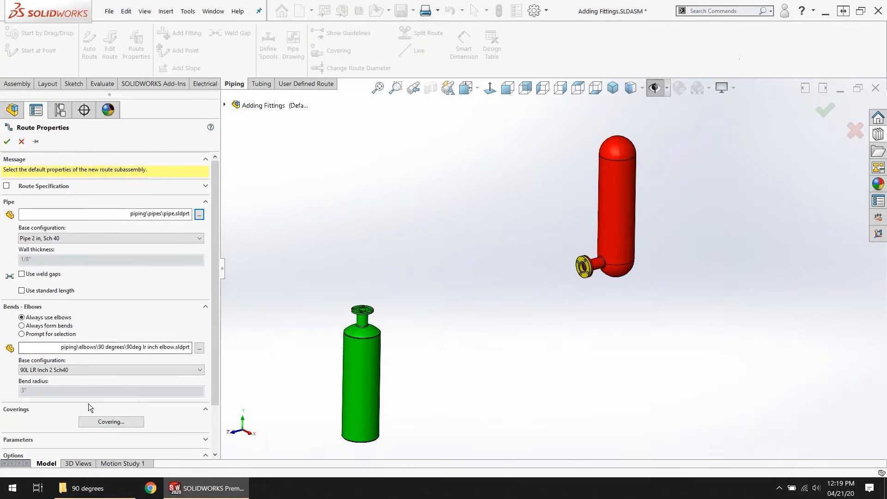
Step: Review the remaining elbow and library options and accept the route properties to create the pipe route
click(159, 348)
scroll(104, 376, down, 3)
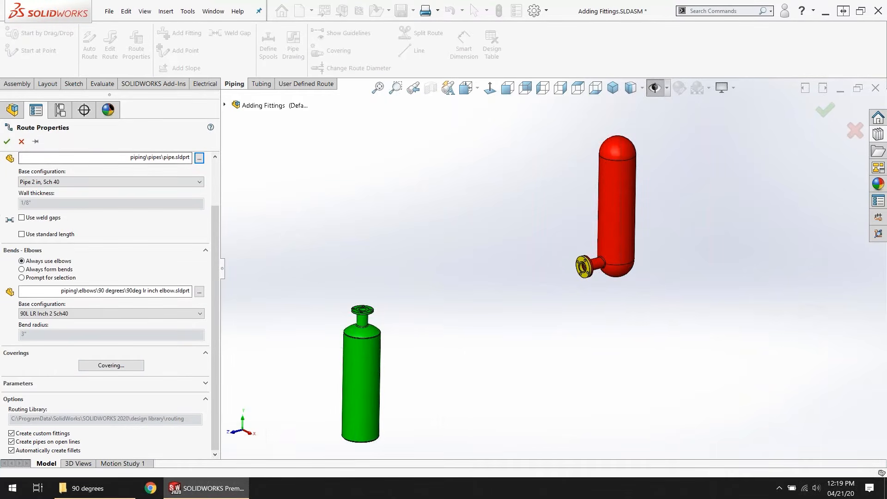
click(6, 142)
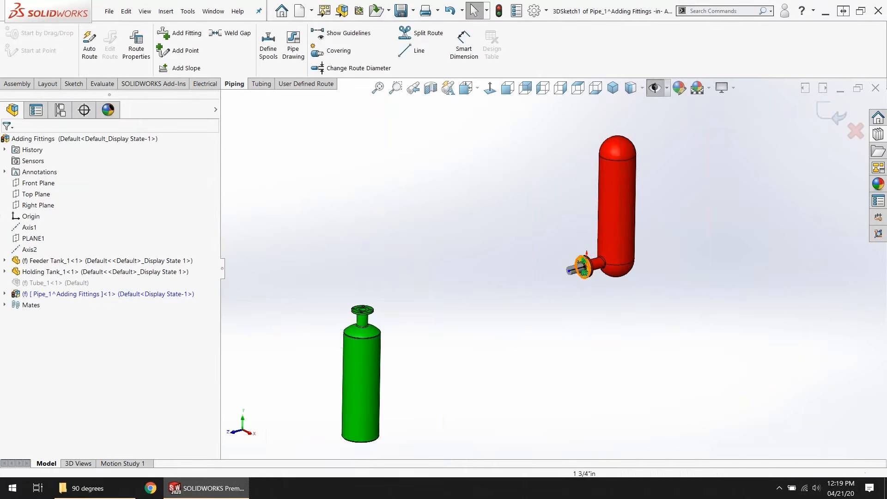
Step: Add a slip on weld flange from the Design Library to the green tank's top flange as Slip On Flange 150-NPS2
scroll(572, 272, down, 2)
scroll(481, 342, up, 2)
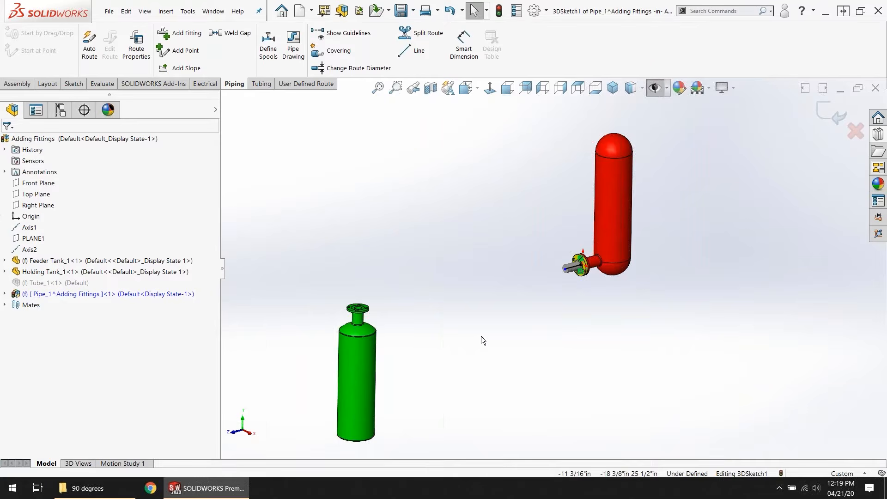
click(877, 135)
scroll(397, 313, down, 5)
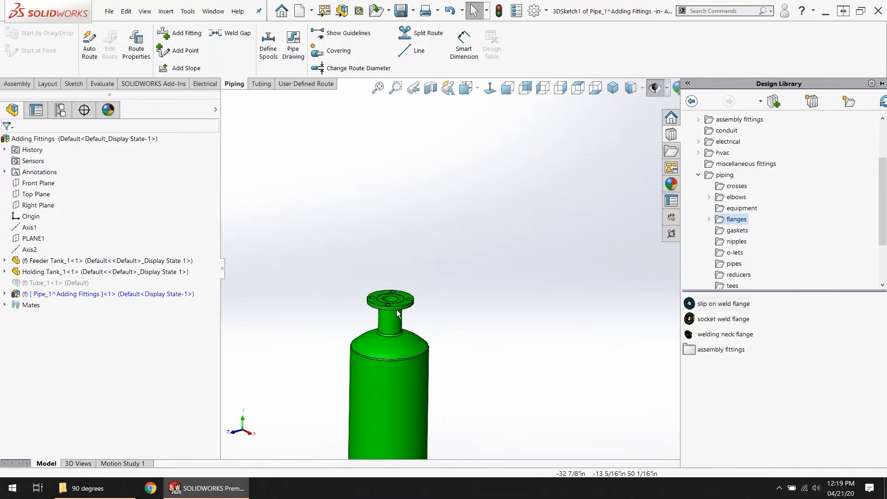
scroll(350, 293, down, 2)
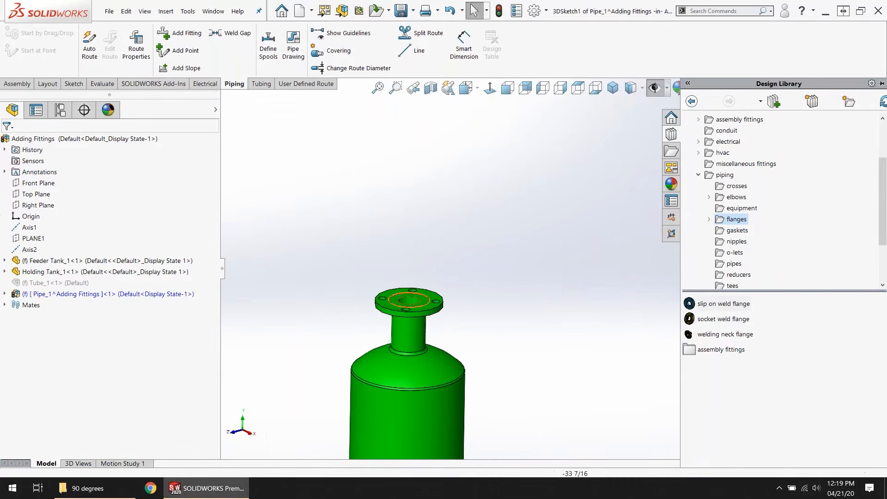
drag(699, 304, 412, 300)
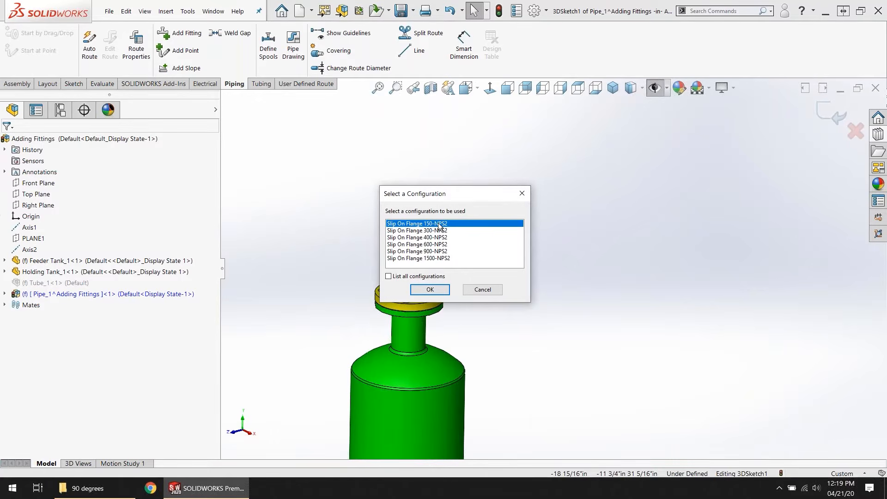
click(430, 289)
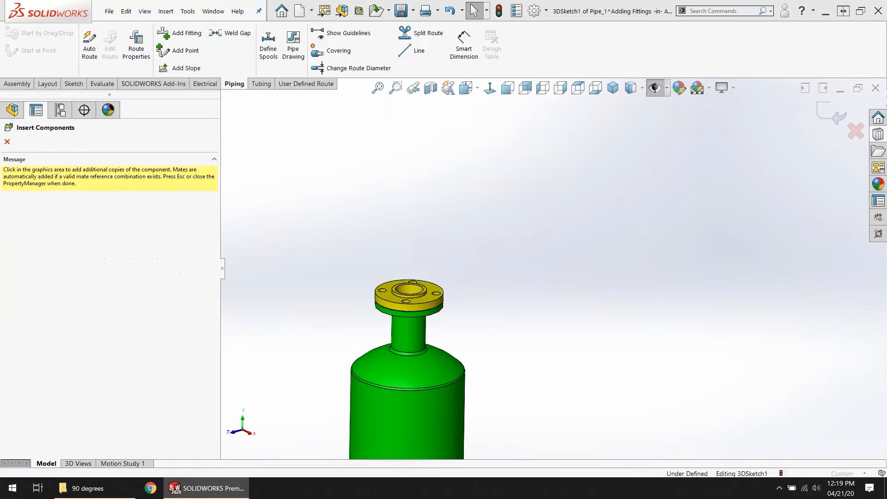
key(Escape)
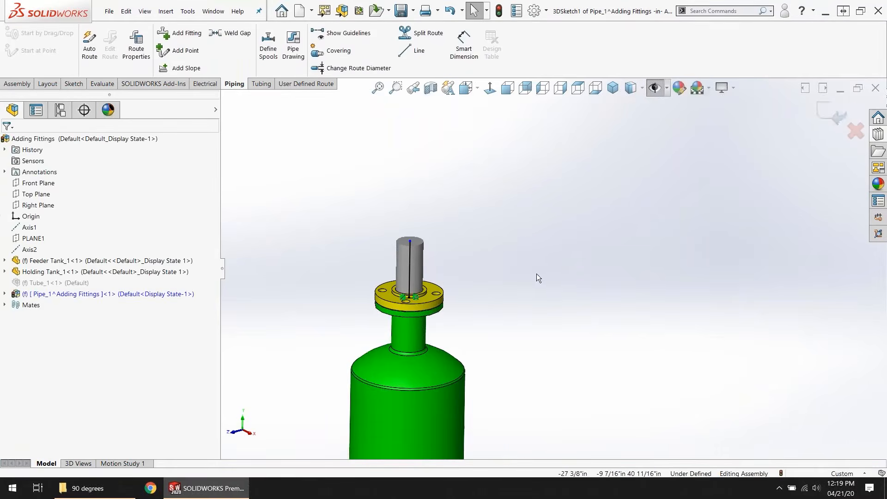
Step: Auto-route an orthogonal pipe from the open pipe end above the green tank's flange to the open pipe end at the red tank's flange
scroll(536, 273, up, 5)
scroll(728, 252, down, 2)
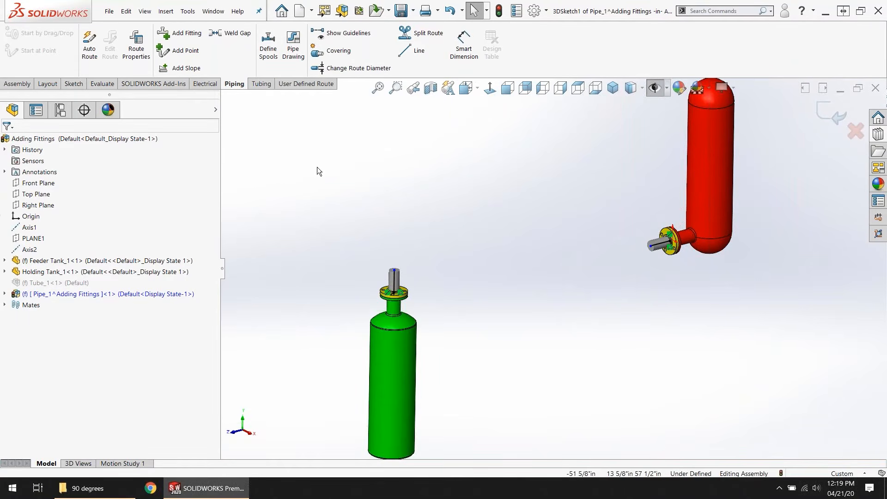
click(88, 54)
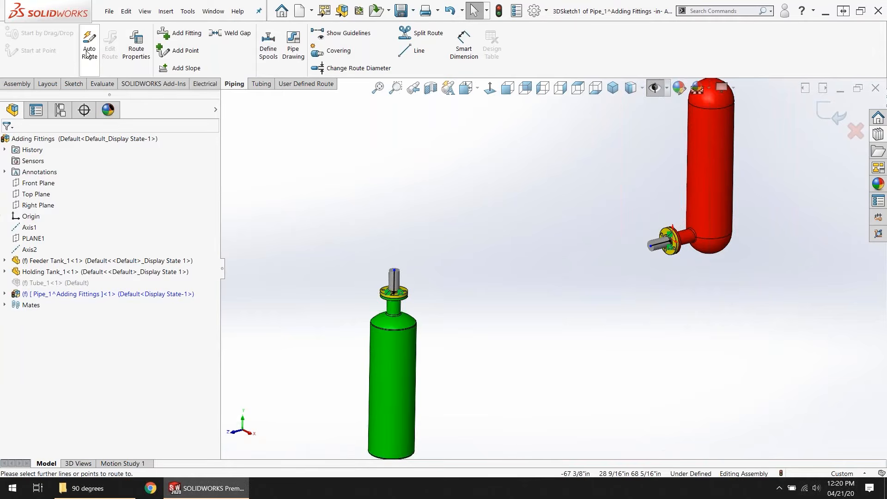
click(393, 270)
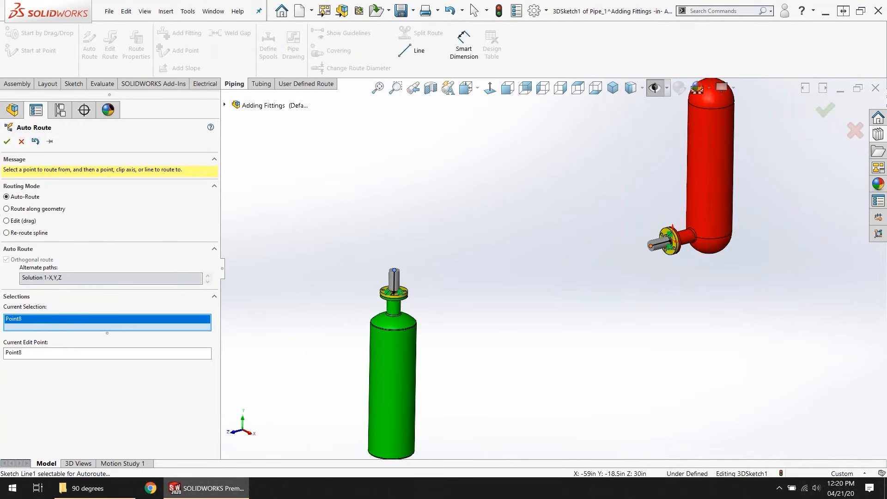
click(648, 247)
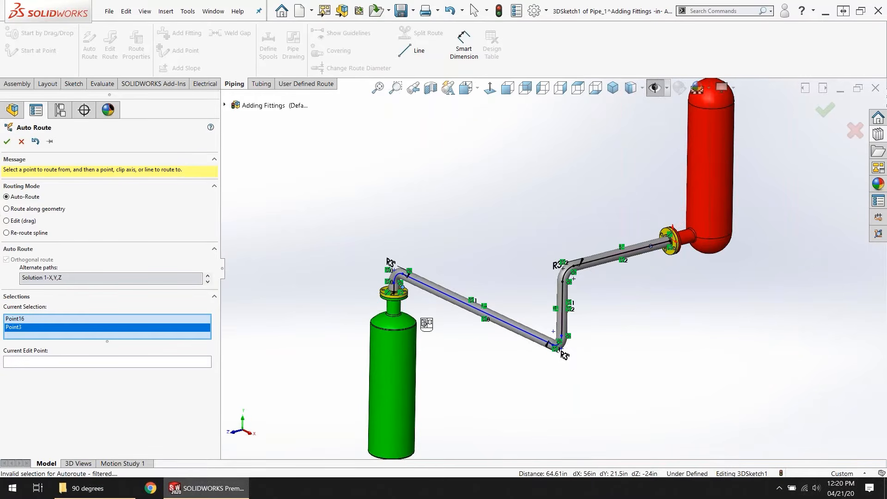
Step: Compare the alternate orthogonal paths between the tanks and choose Solution 4-Y,Z,X for the route
click(207, 279)
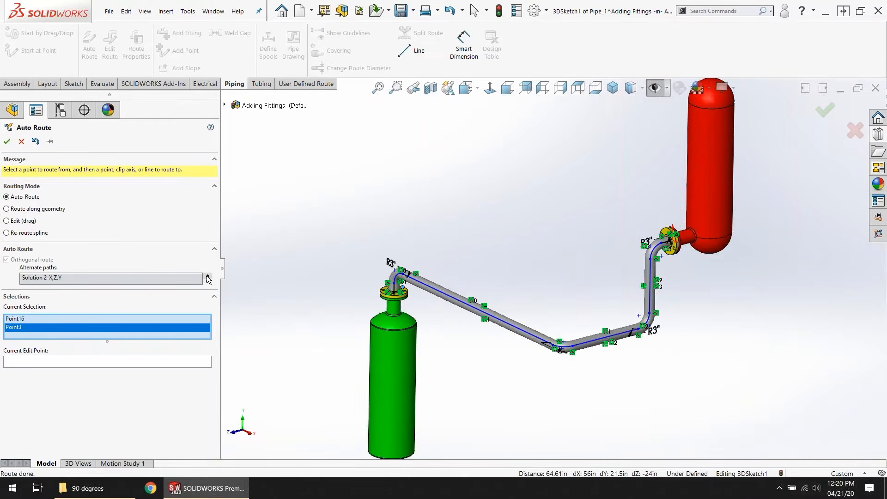
click(208, 279)
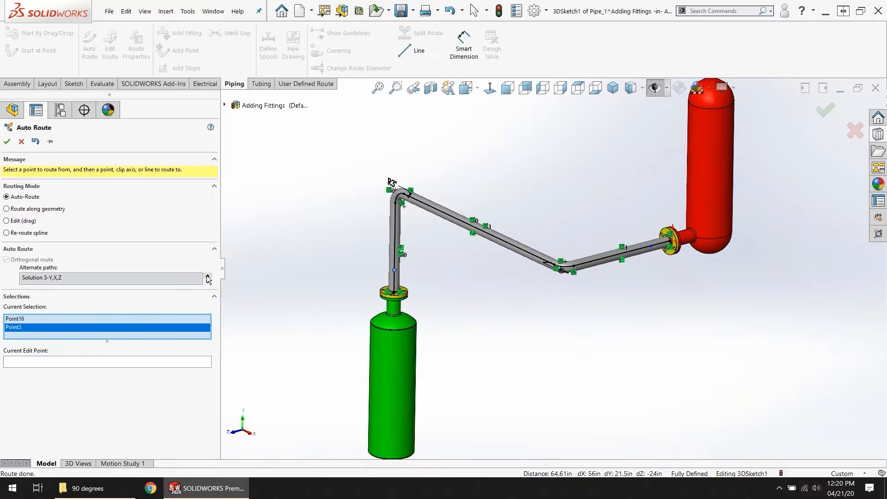
click(23, 222)
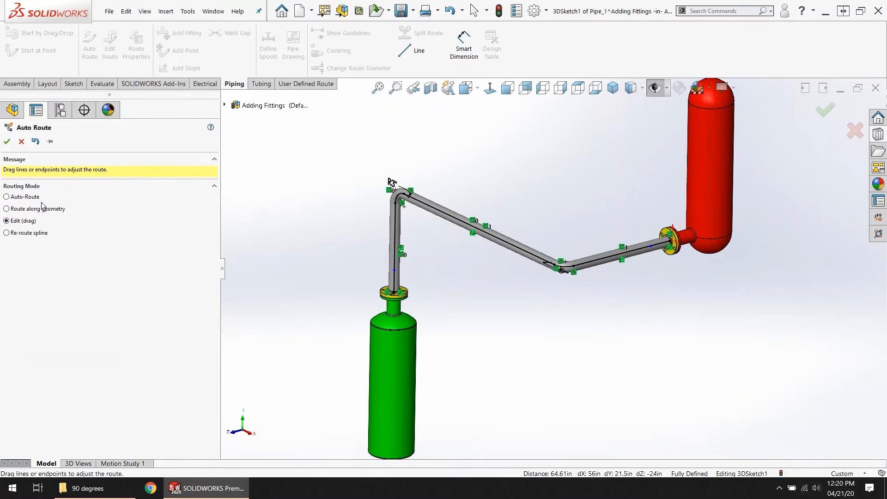
click(21, 224)
middle_drag(538, 274, 564, 294)
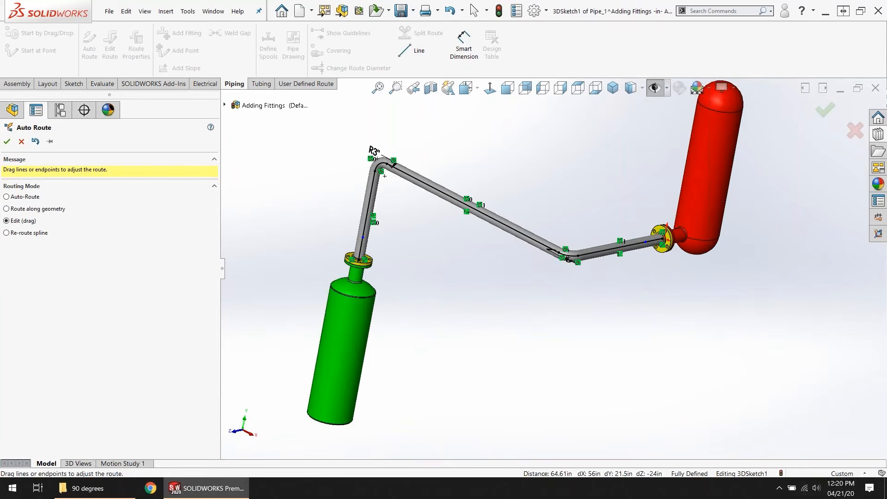
click(30, 197)
click(209, 277)
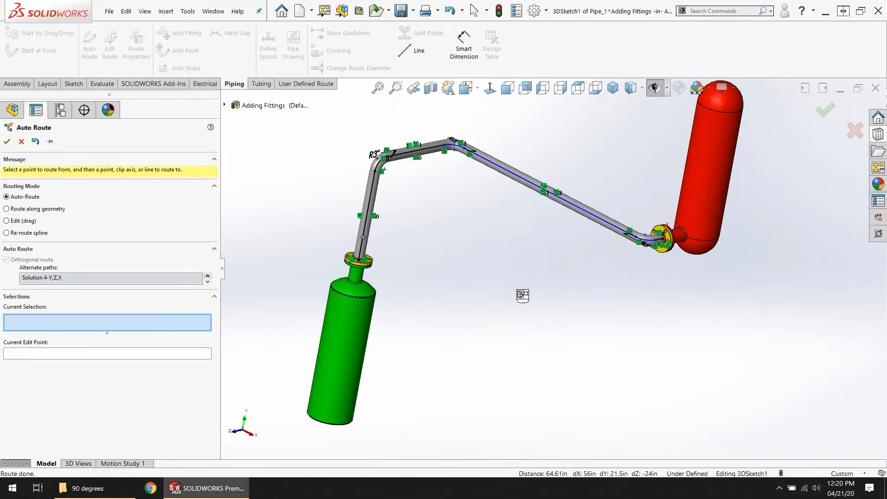
middle_drag(521, 296, 487, 305)
scroll(645, 149, down, 3)
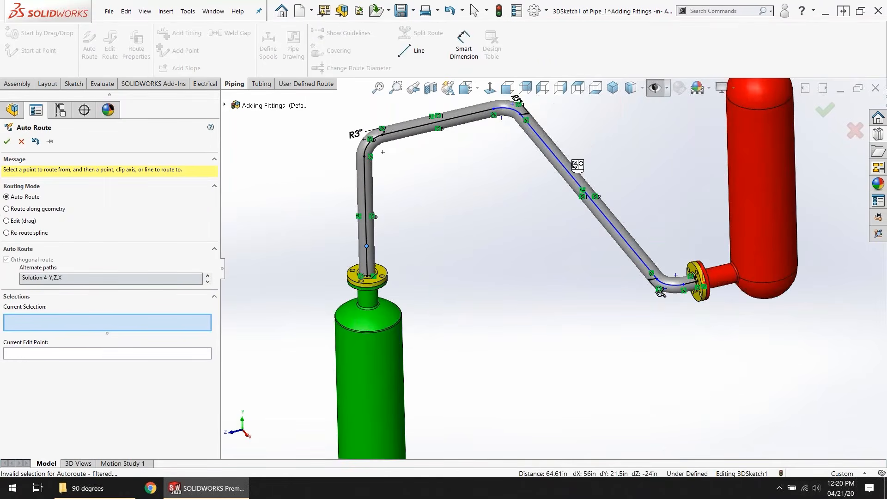
Step: In Edit (drag) mode, shift the long pipe segment toward the green tank so the route has an offset run at each end, and accept the route
click(20, 225)
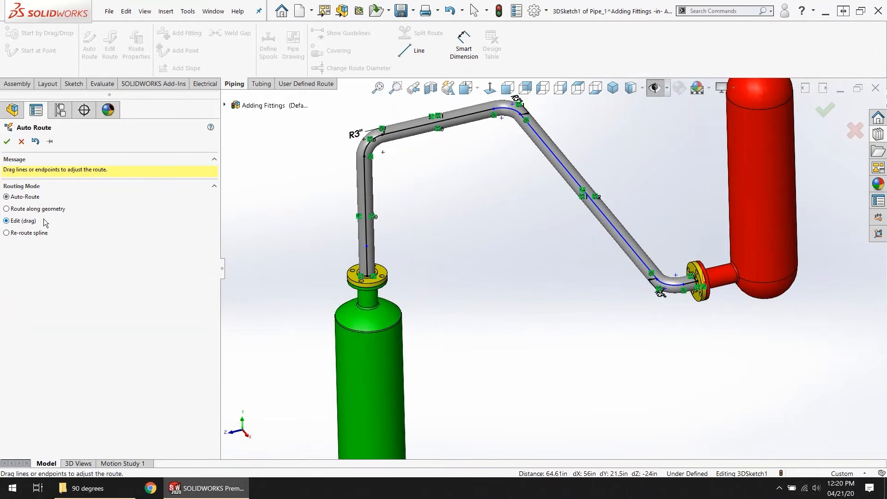
drag(609, 221, 498, 259)
middle_drag(498, 292, 505, 234)
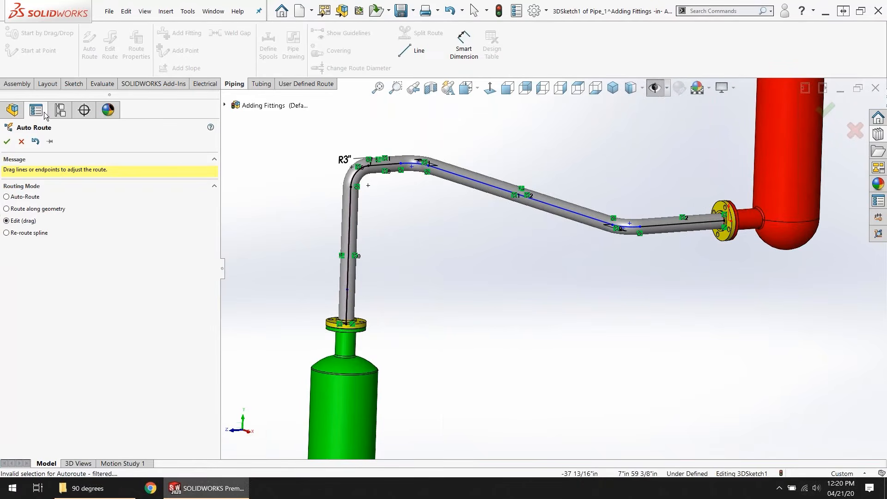
click(7, 141)
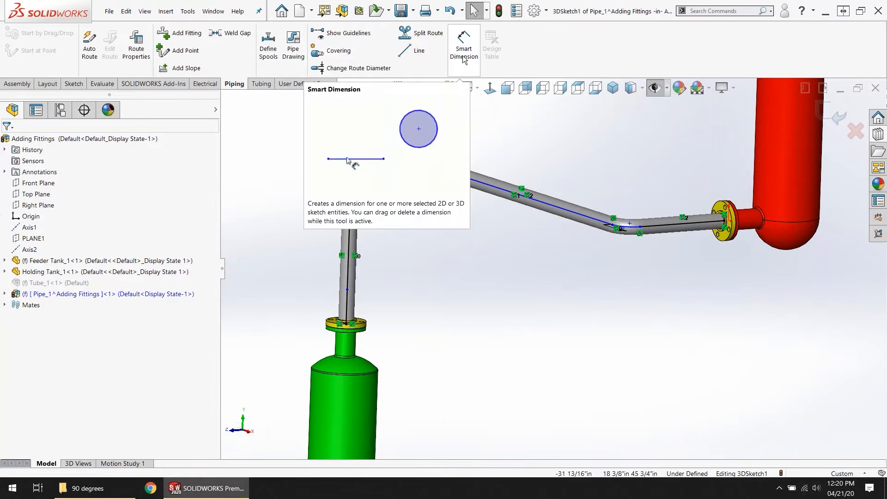
Step: Try to add a driving length dimension to the long middle segment of the pipe route
click(464, 60)
scroll(494, 194, up, 2)
click(513, 211)
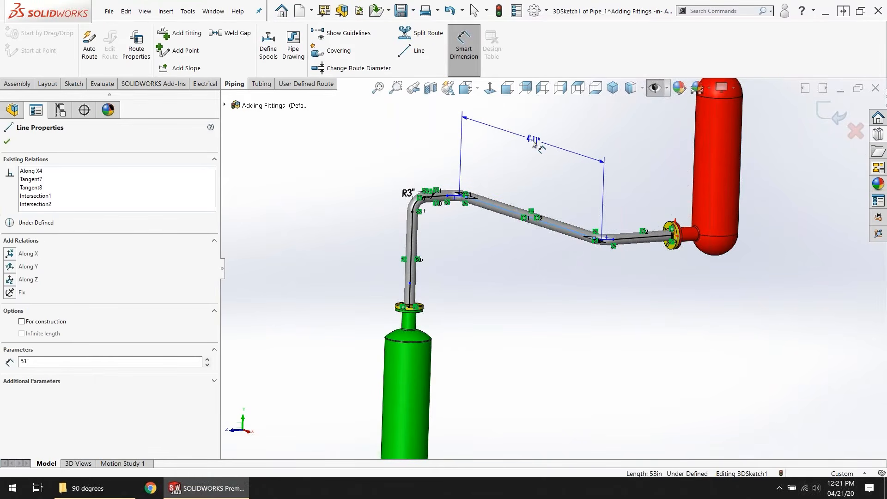
click(534, 142)
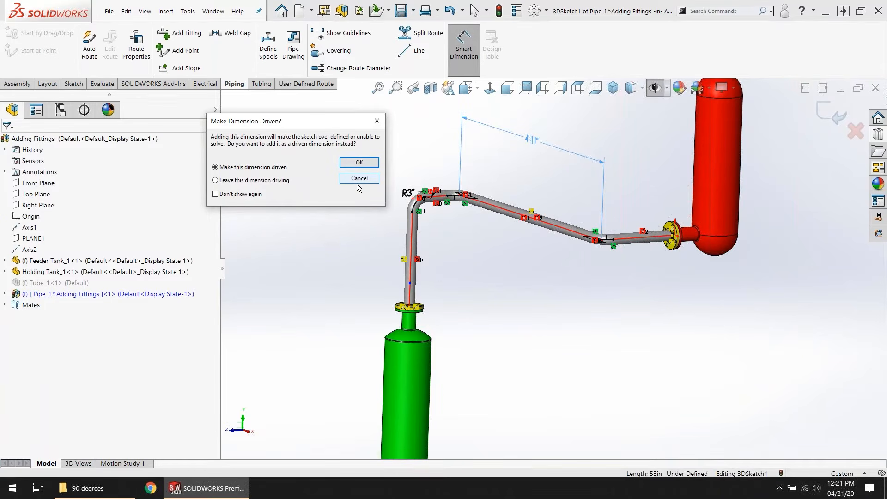
click(359, 179)
mouse_move(528, 269)
middle_down()
mouse_move(512, 312)
mouse_move(530, 272)
middle_up()
key(Escape)
scroll(577, 229, up, 2)
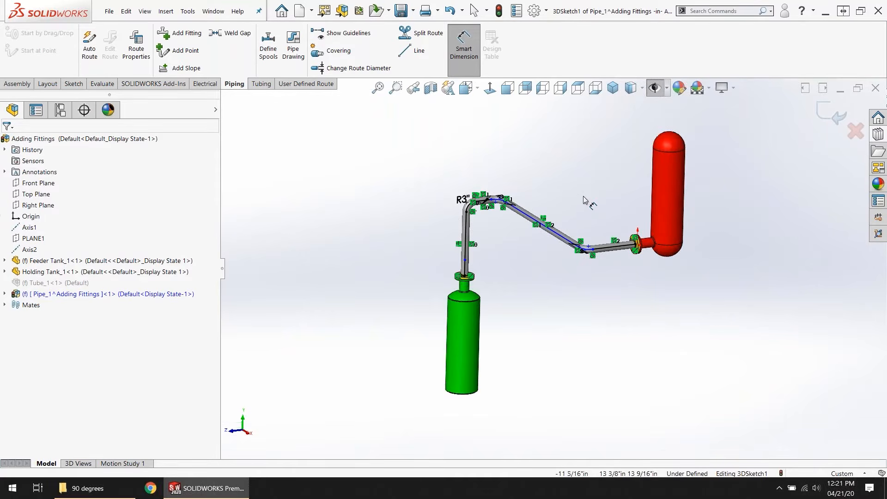
Step: Exit the route sketch to generate the pipes and elbows, and return to the top-level Adding Fittings assembly
click(830, 113)
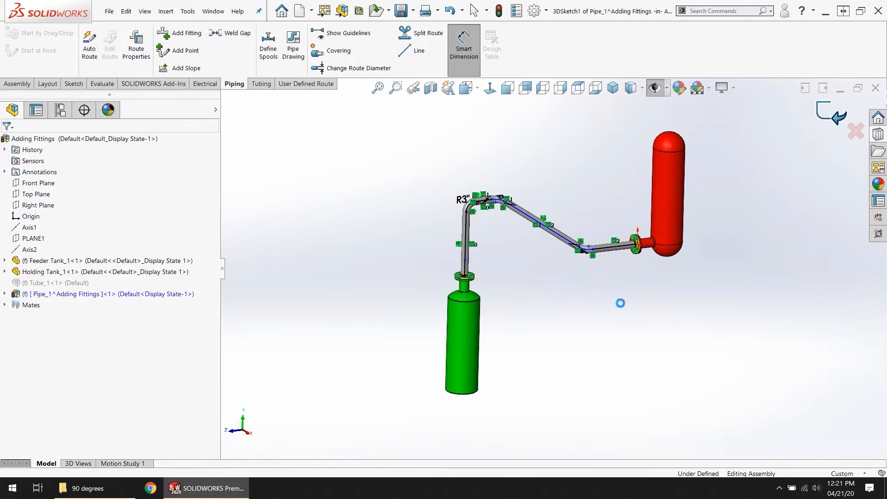
middle_drag(586, 299, 604, 314)
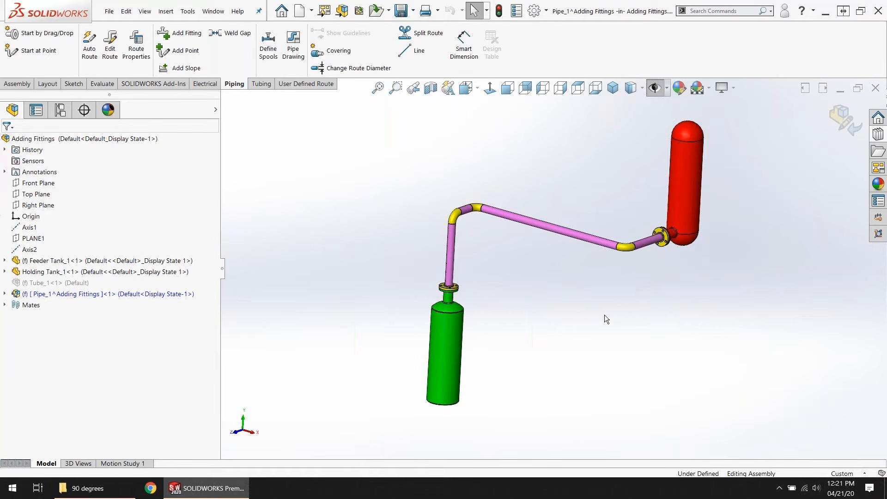
click(851, 129)
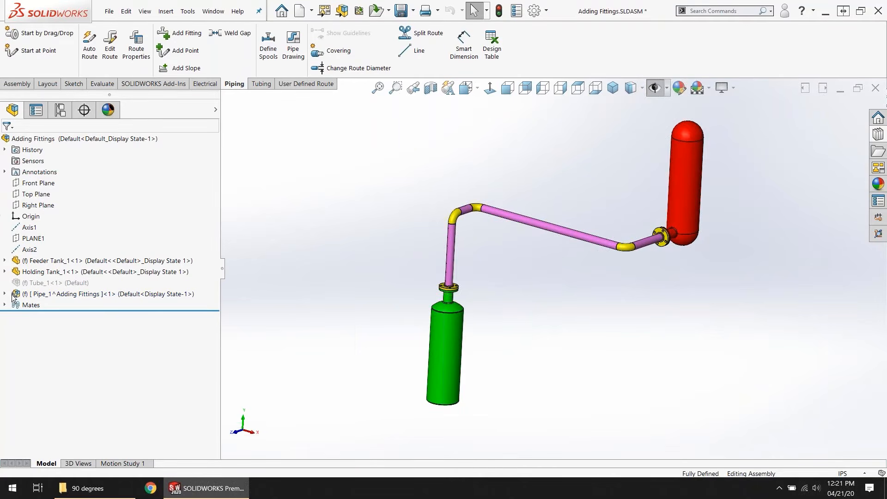
Step: Examine the pipe subassembly's Components and Route Parts folders, including the fitting configurations and the cut length of each pipe
mouse_move(24, 298)
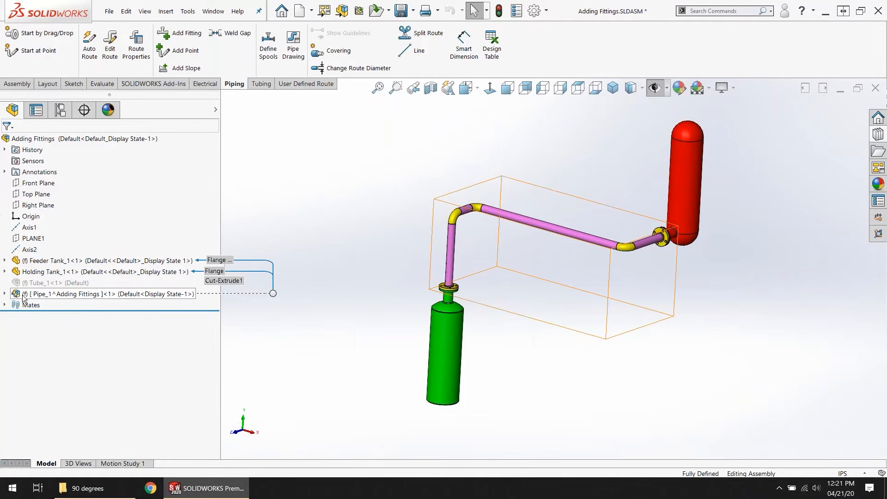
click(24, 298)
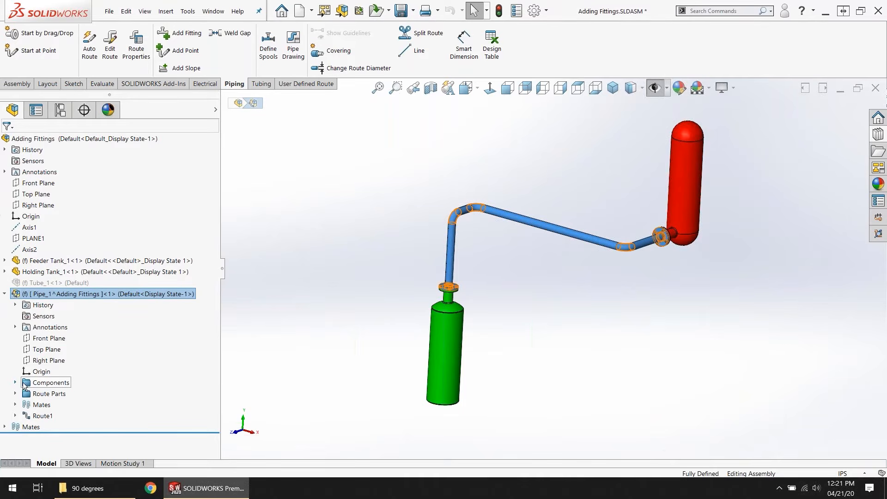
click(16, 383)
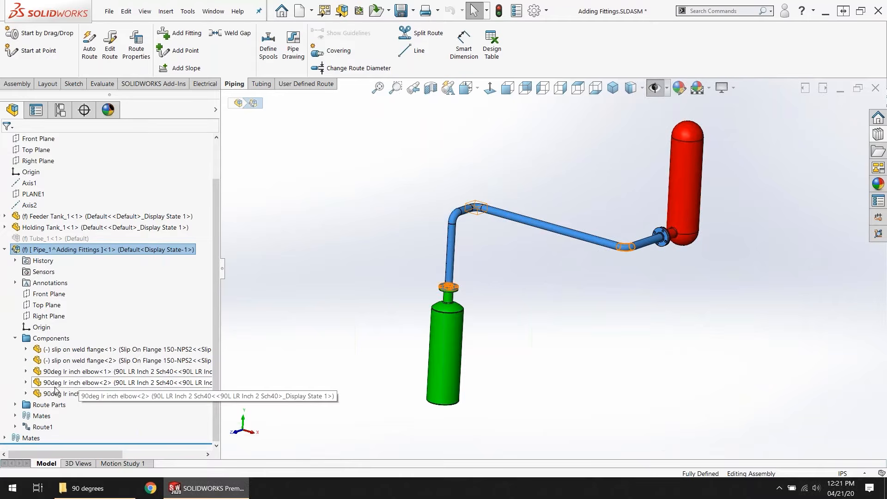
click(15, 405)
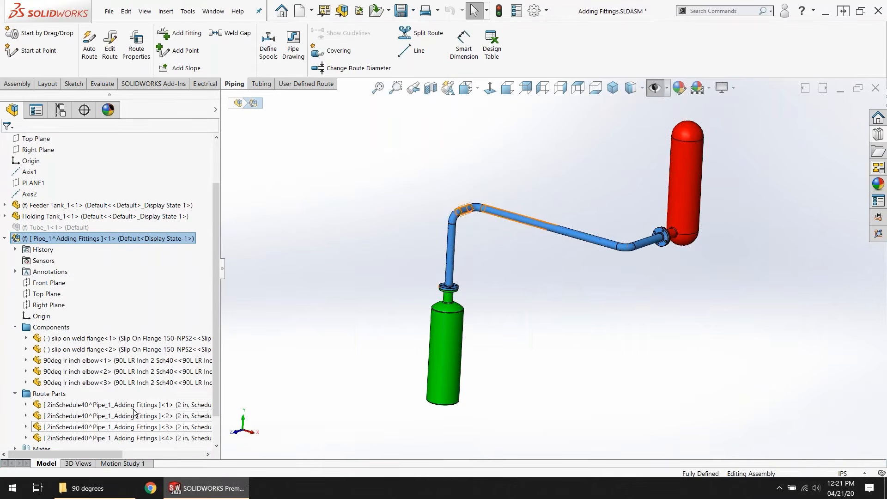
drag(225, 276, 342, 294)
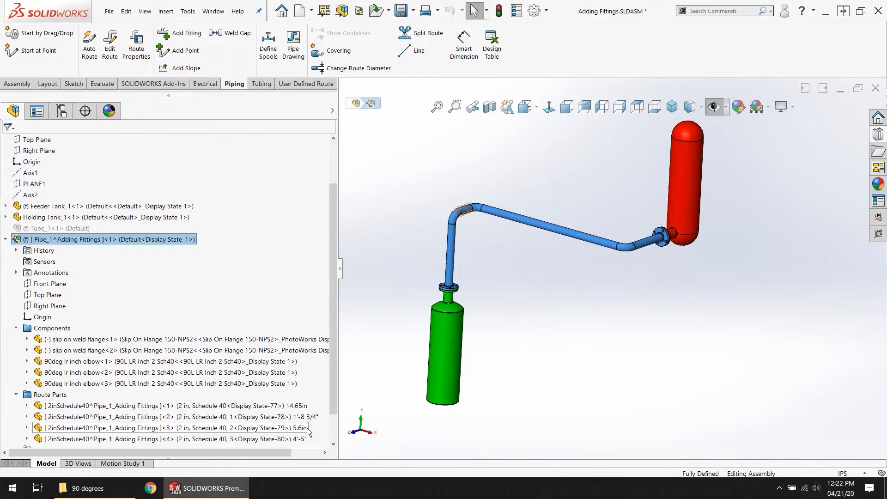
click(591, 319)
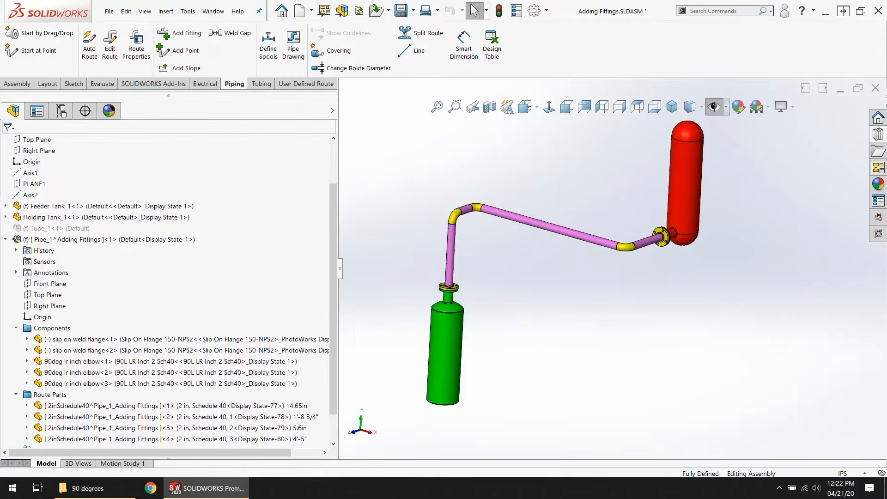
Step: Switch to the Routing Webinar presentation in PowerPoint and start the slide show from the current slide
key(ctrl+super+Left)
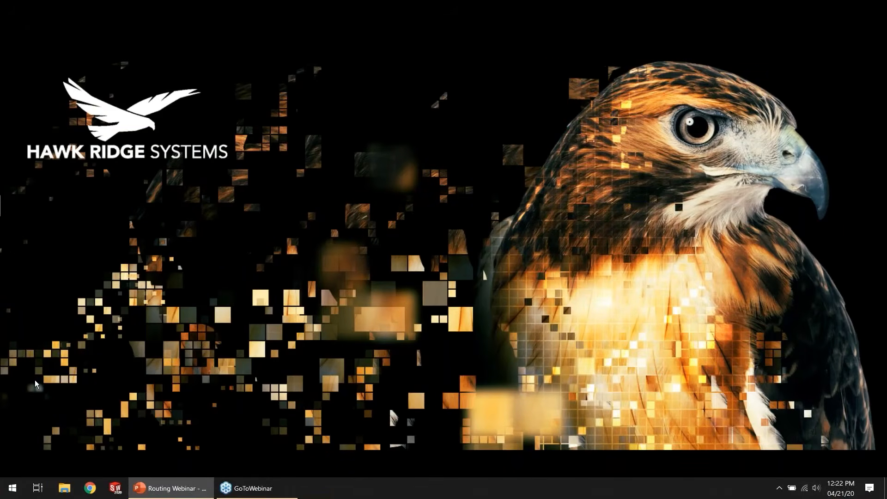
key(shift+F5)
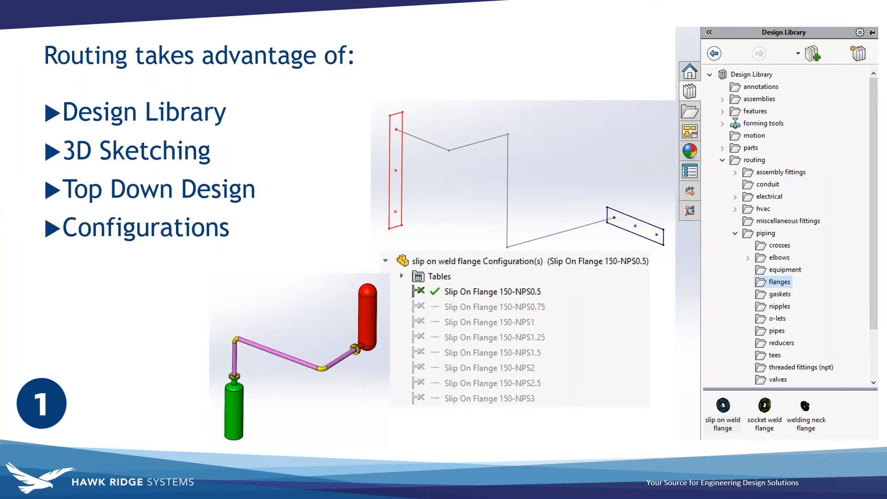
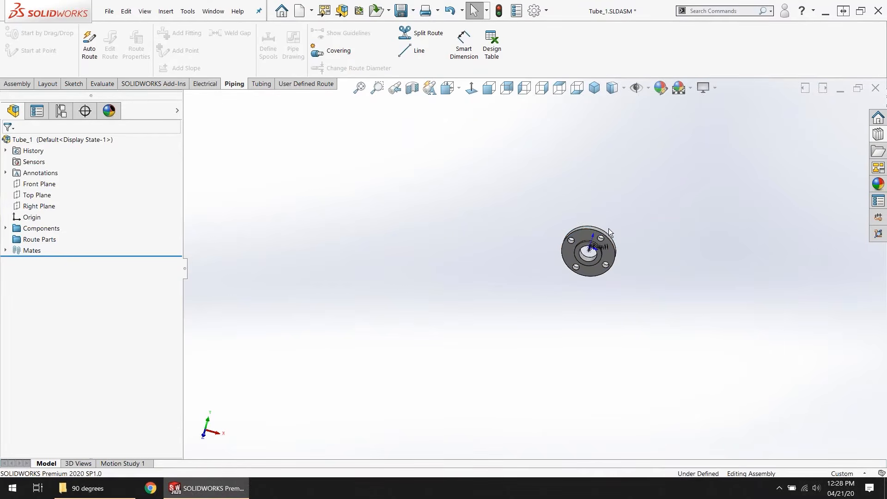
scroll(659, 254, down, 3)
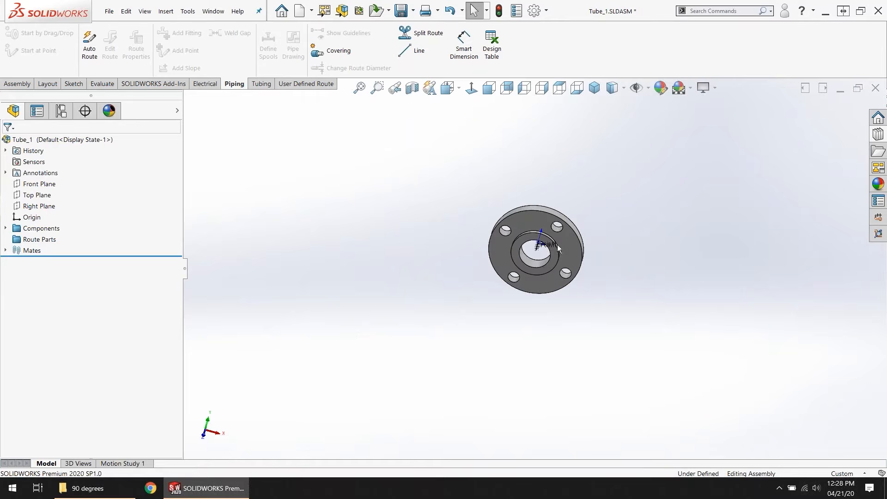
Step: Examine the connection point and route point in the bore of the slip-on tube flange in the Tube_1 assembly
click(535, 253)
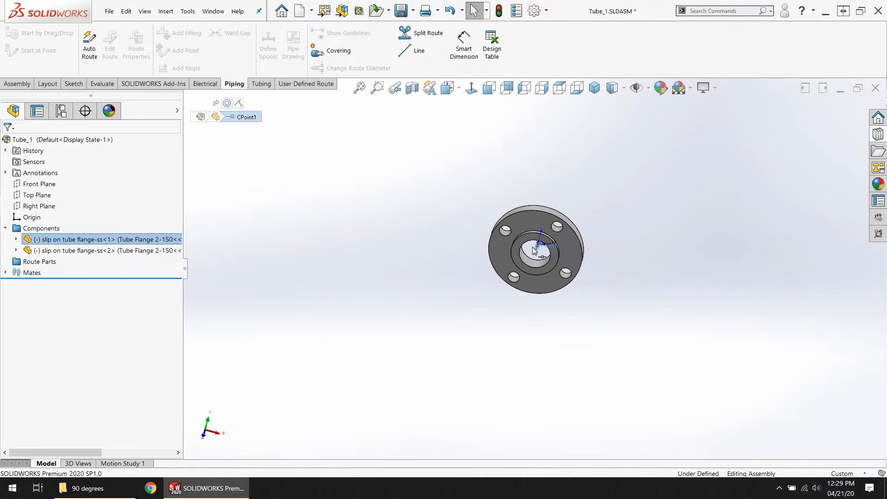
click(648, 89)
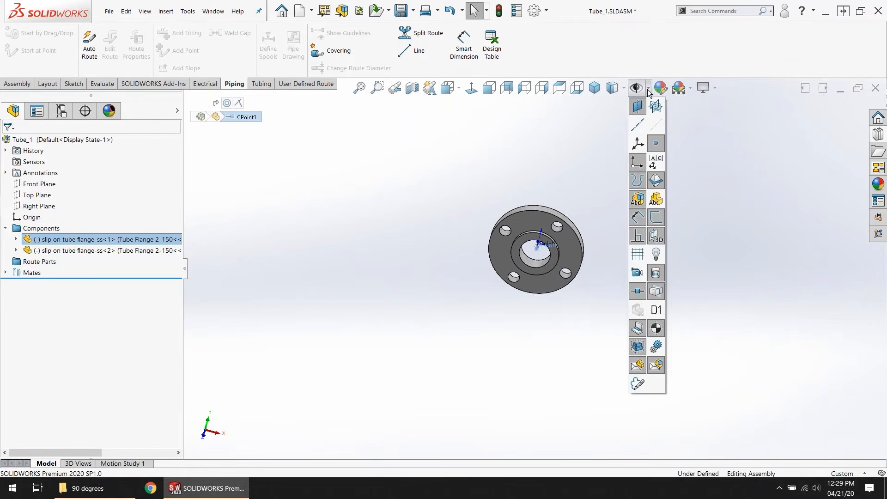
middle_drag(566, 273, 539, 262)
scroll(538, 247, down, 4)
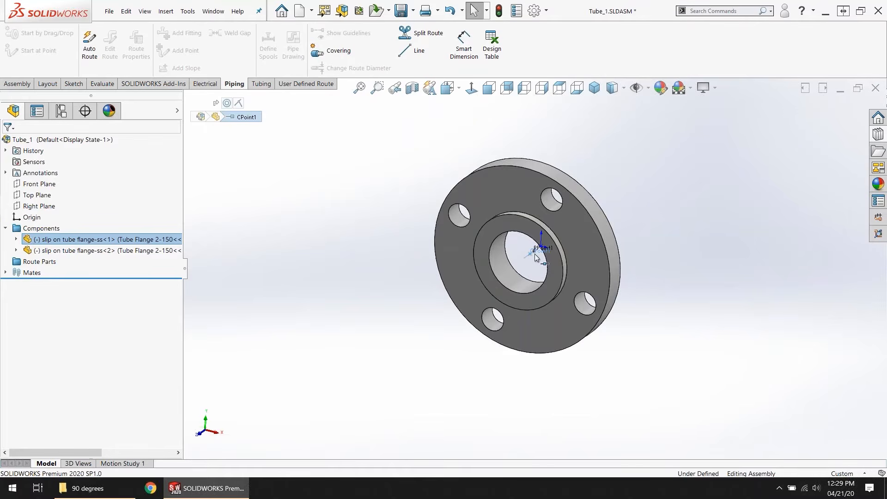
click(668, 155)
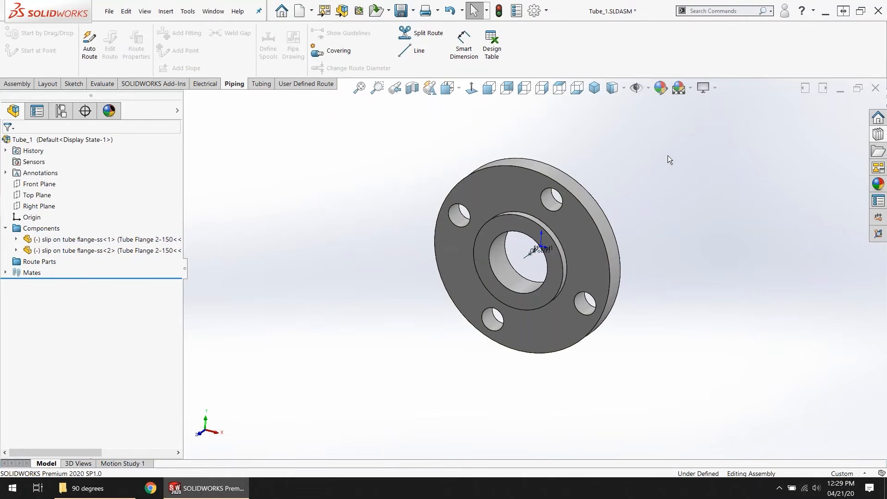
Step: Check the View Routing Points display option that controls the visibility of the flange's routing points
click(650, 89)
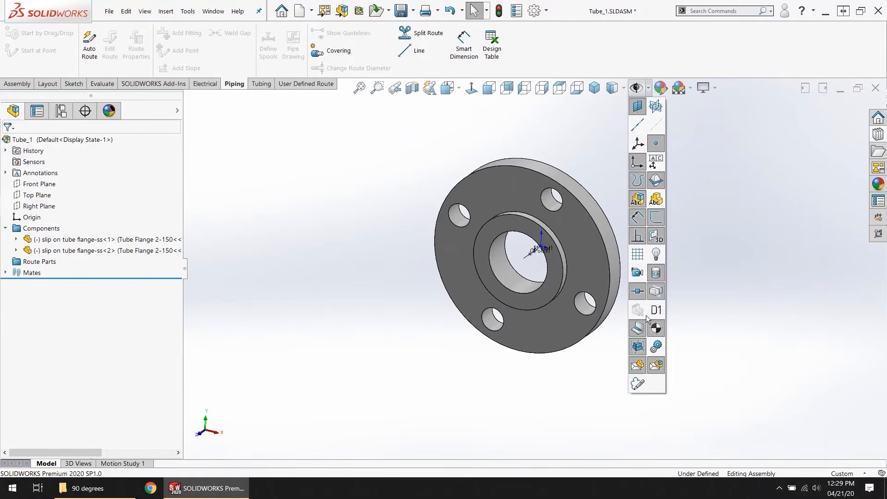
click(639, 292)
key(ctrl)
key(ctrl)
key(ctrl)
key(ctrl)
click(636, 292)
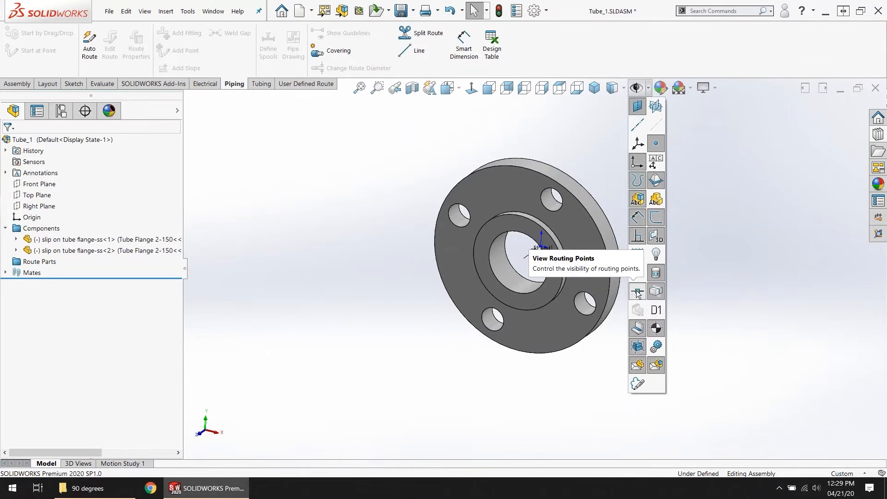
Step: Switch to the Adding Fittings assembly and delete the Pipe_1 route subassembly between the two tanks
click(238, 12)
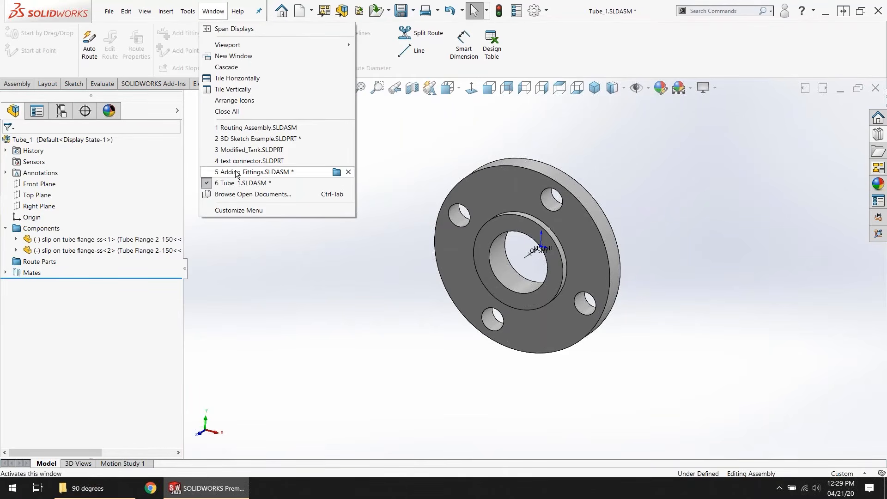
click(236, 173)
click(40, 240)
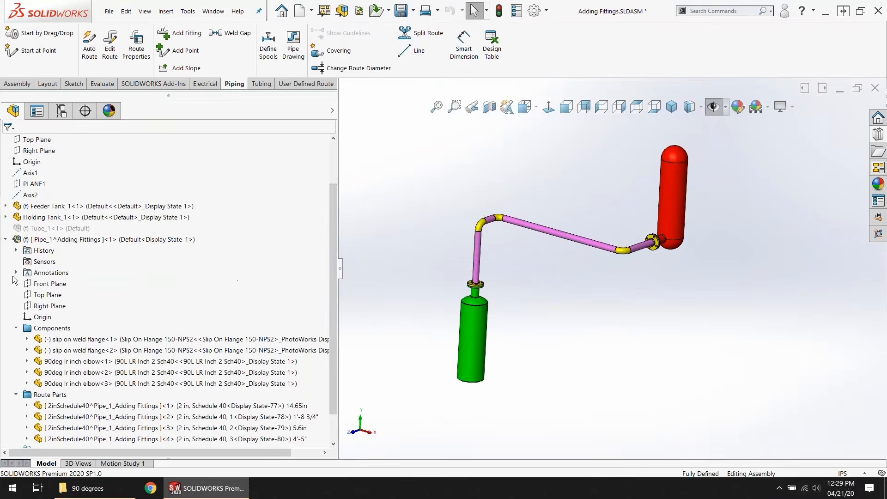
right_click(39, 240)
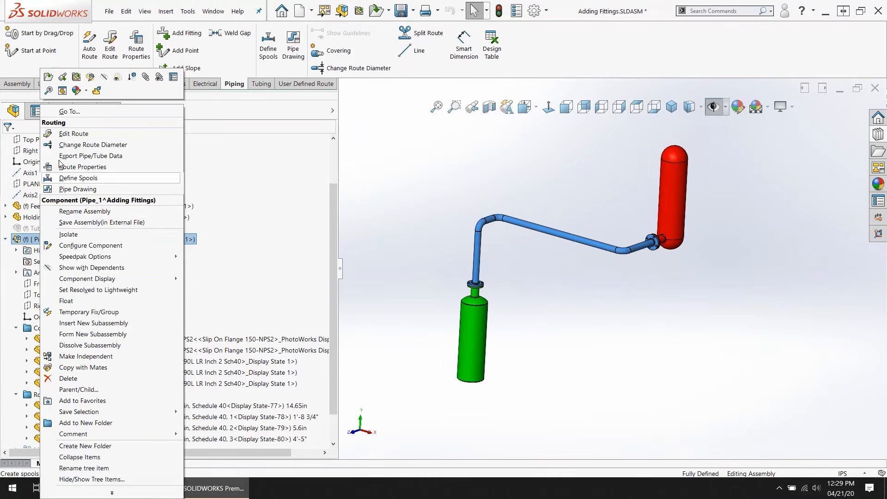
click(75, 380)
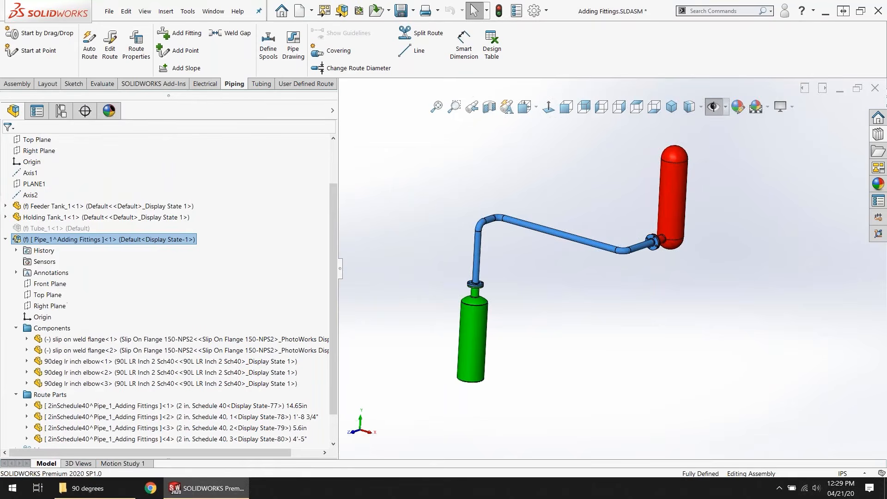
click(508, 180)
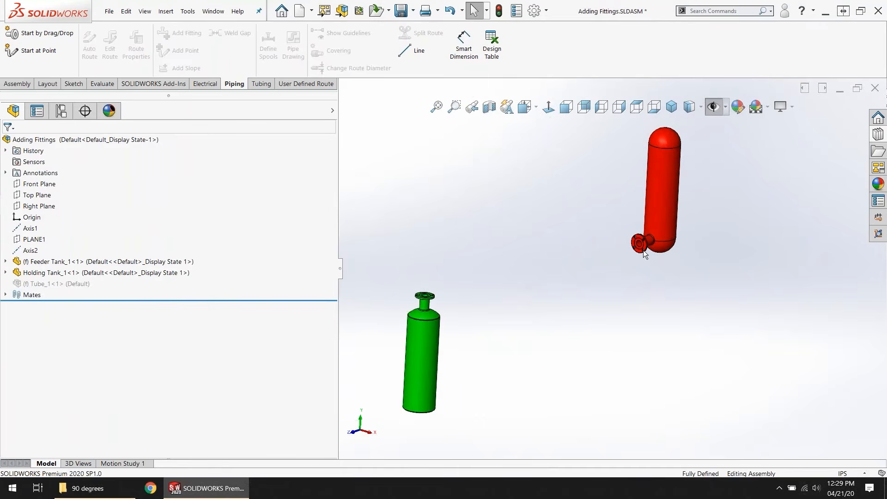
Step: Browse the Design Library's routing content to the tubing flanges folder
drag(336, 270, 242, 270)
click(878, 134)
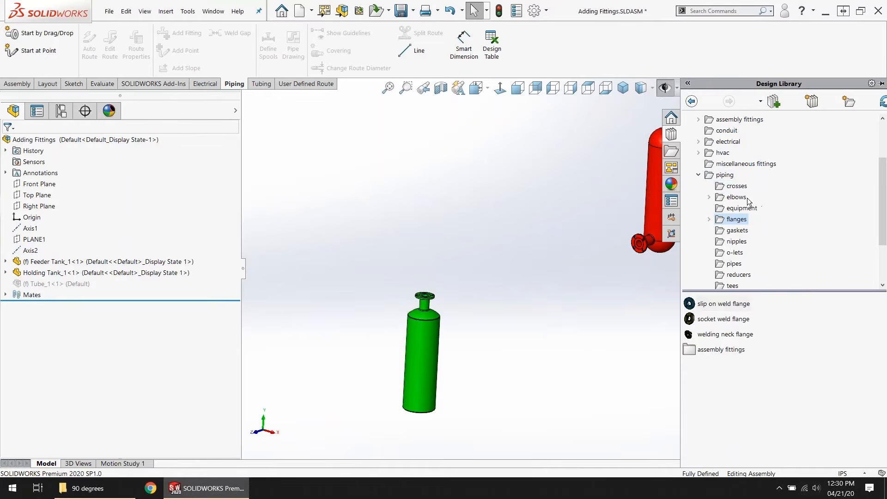
click(698, 175)
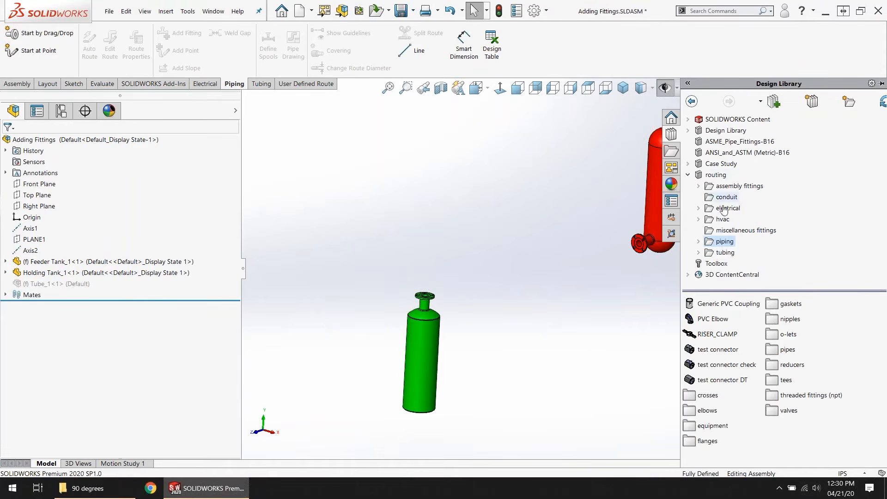
click(725, 252)
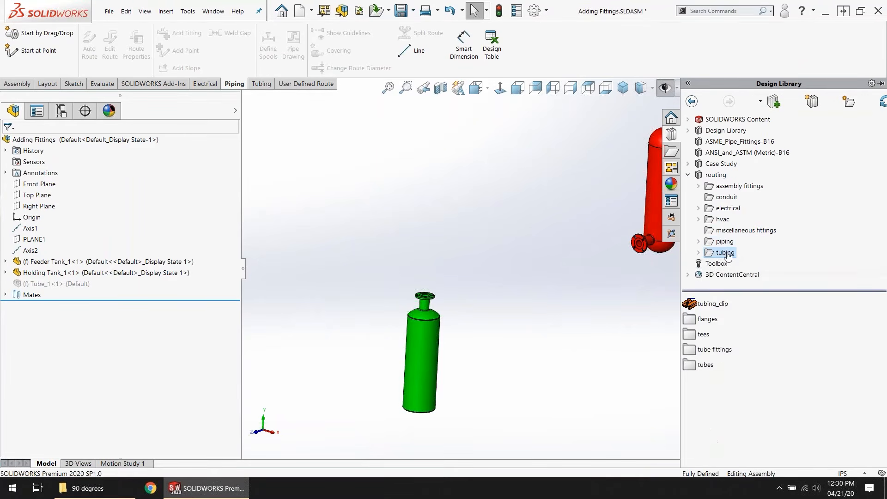
click(693, 322)
double_click(691, 320)
Step: Place a slip on tube flange-ss on the red feeder tank's nozzle using the Tube Flange 2-150 configuration
drag(691, 304, 660, 247)
scroll(660, 247, down, 5)
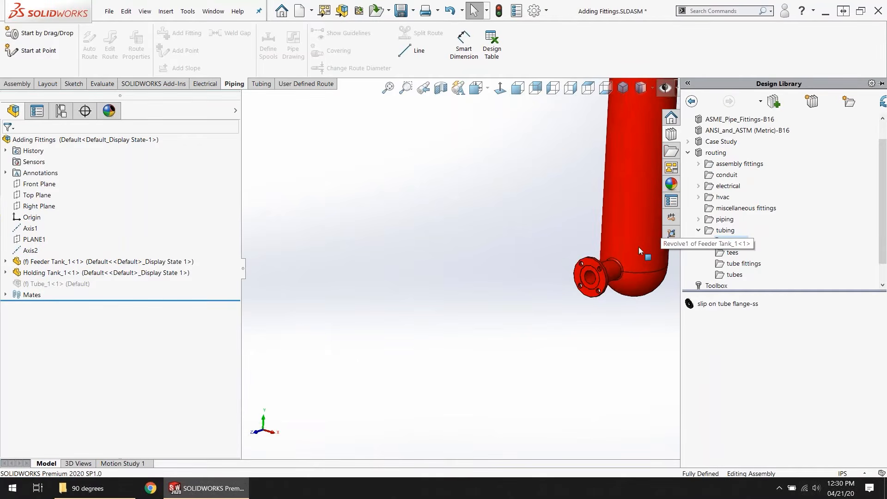
drag(688, 304, 576, 290)
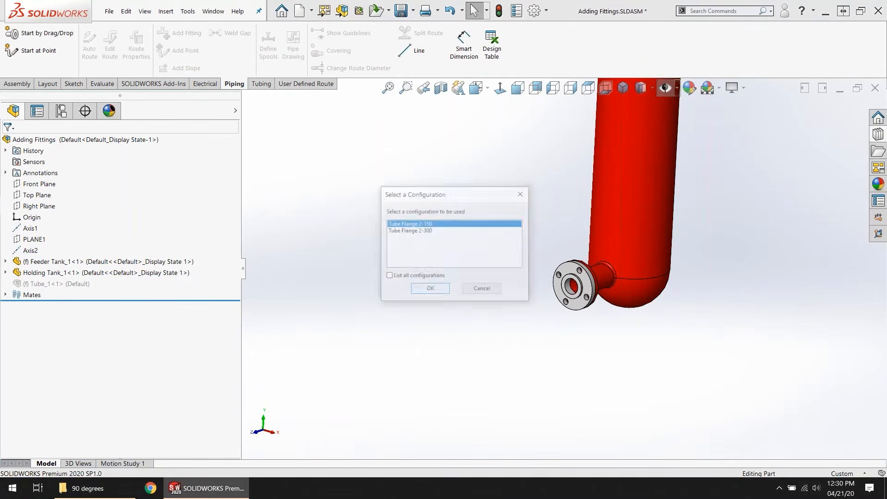
click(430, 289)
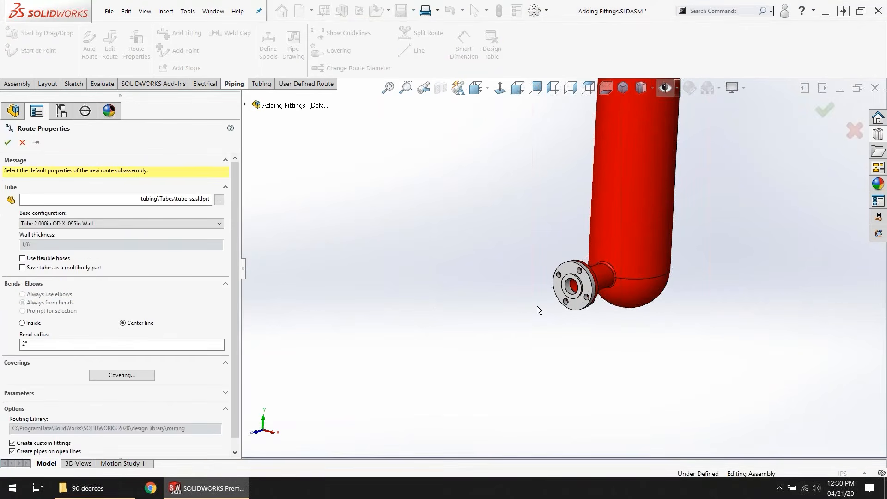
Step: Set the route properties to base configuration Tube 2.000in OD X .095in Wall with flexible hoses enabled, and accept them
key(ctrl)
key(ctrl)
key(ctrl)
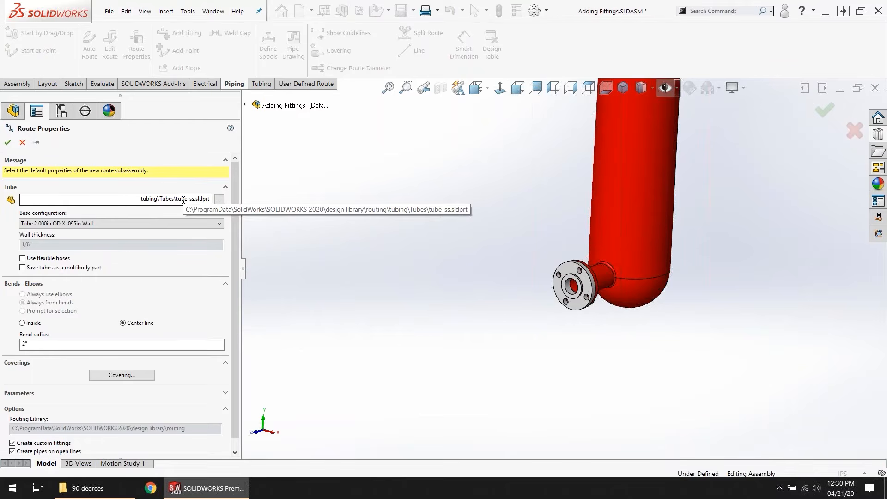
click(157, 226)
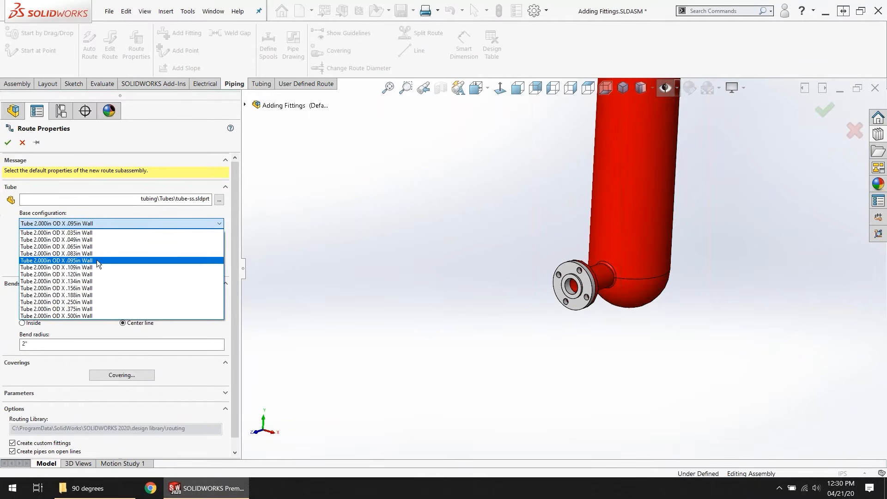
click(121, 261)
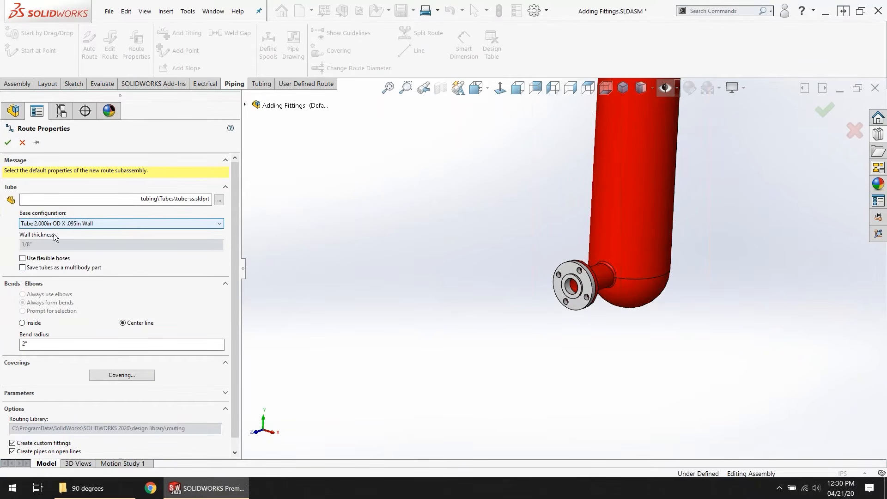
scroll(403, 298, up, 5)
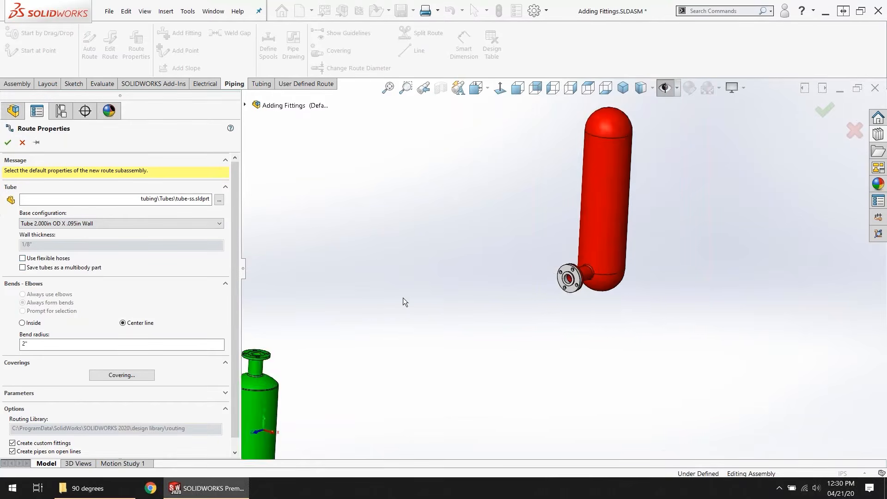
scroll(344, 331, down, 2)
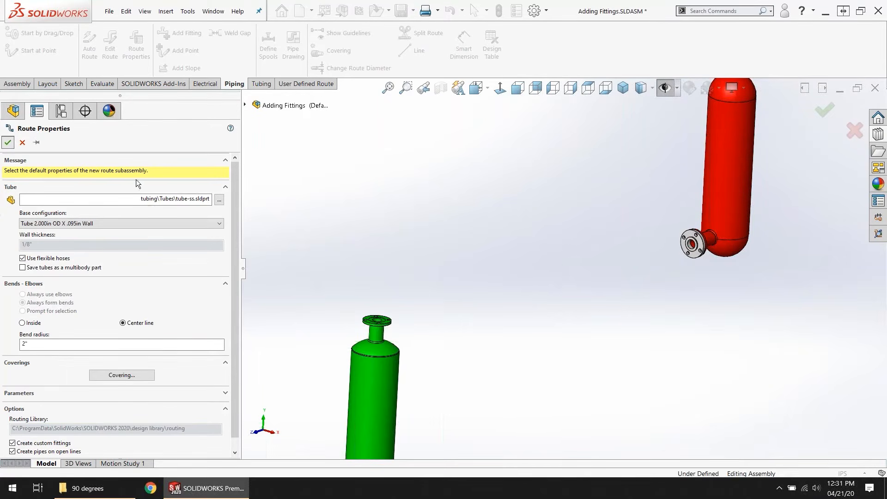
key(Return)
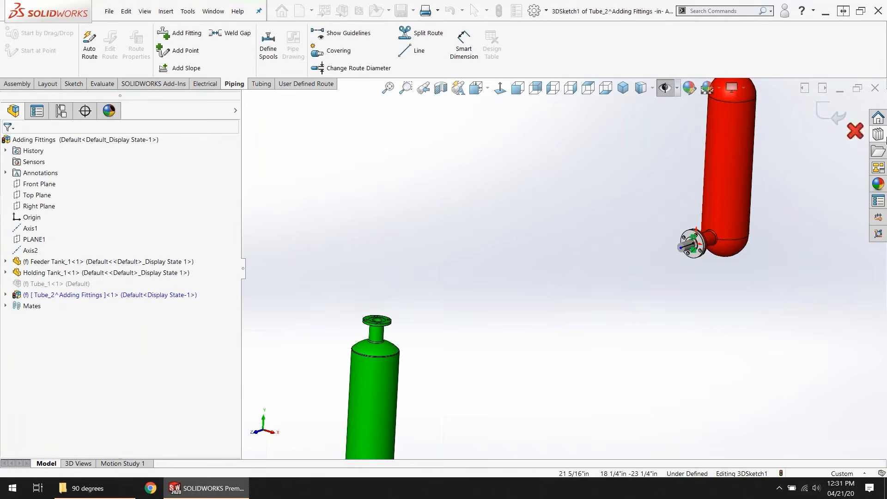
Step: Add a second slip on tube flange-ss, configuration Tube Flange 2-150, to the green holding tank's nozzle
click(877, 136)
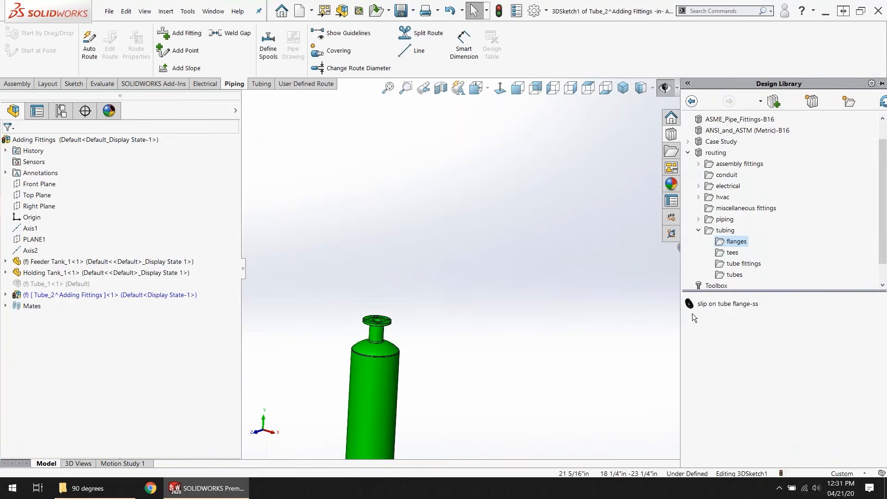
drag(690, 304, 375, 321)
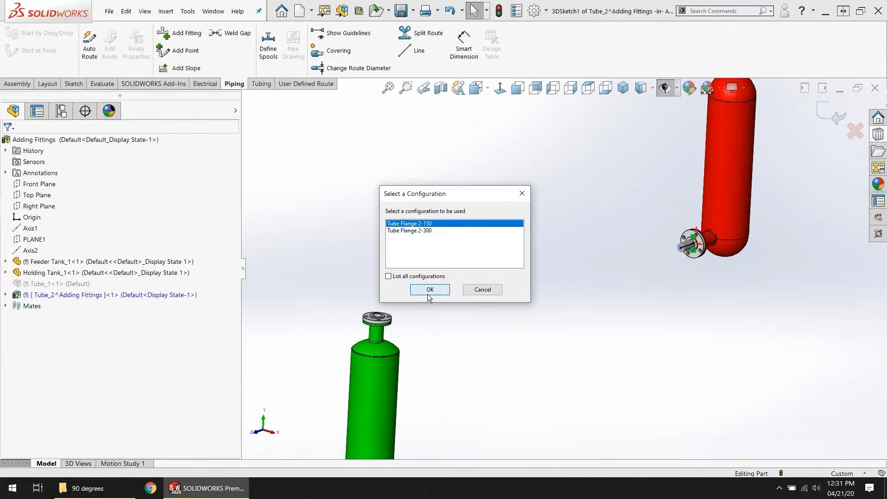
click(429, 291)
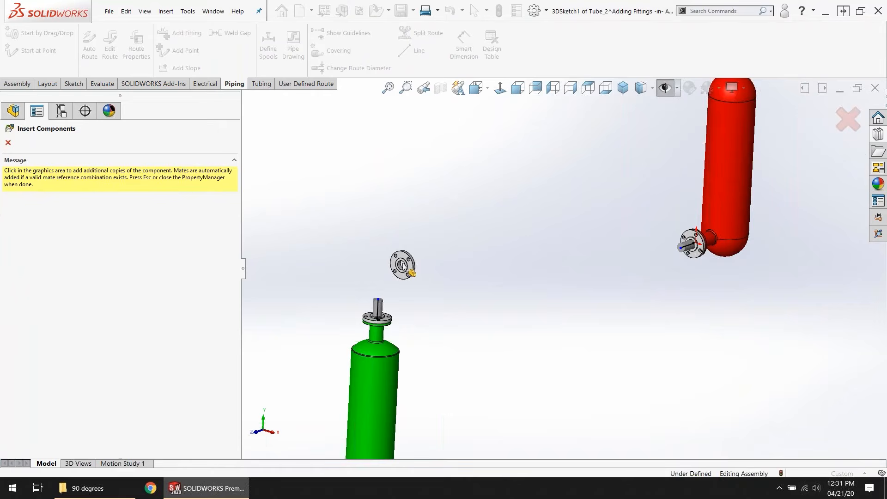
key(Escape)
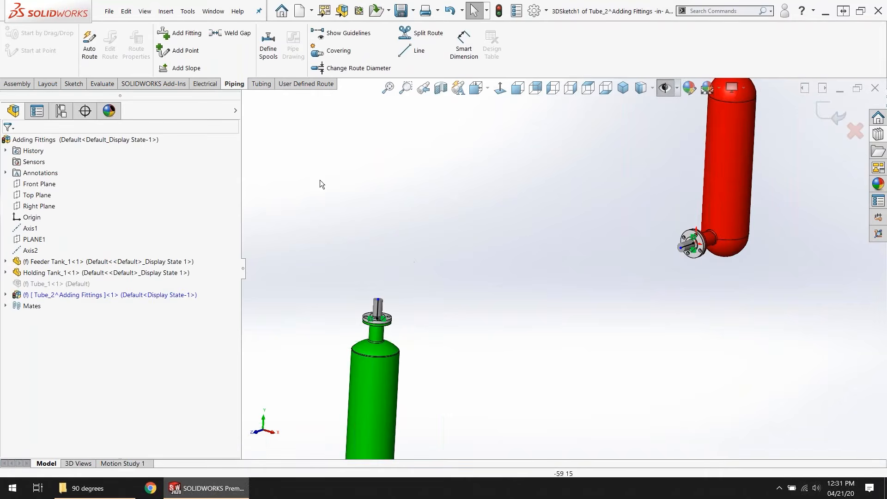
Step: Auto-route a flexible tube from the holding tank's tube stub end to the feeder tank's stub end
click(258, 88)
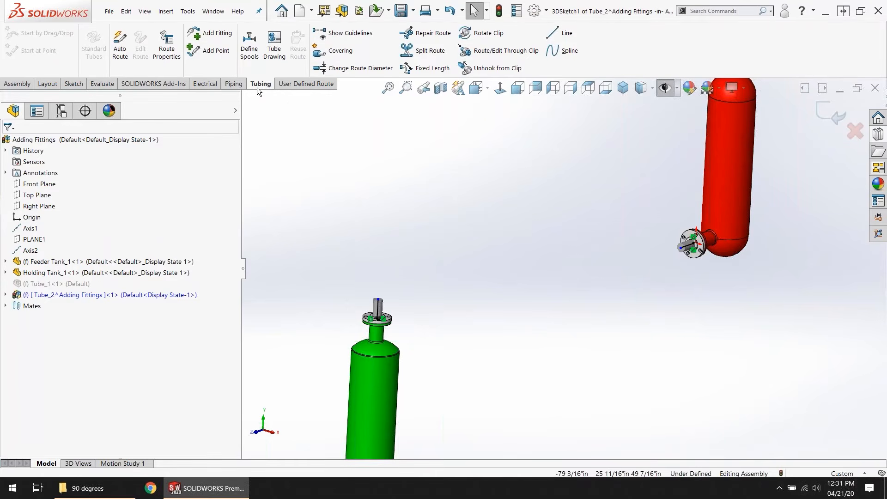
click(120, 46)
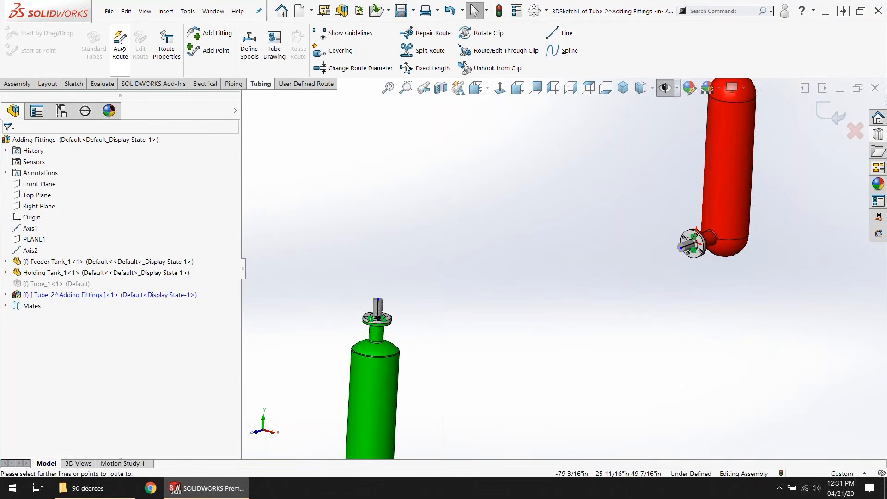
click(378, 299)
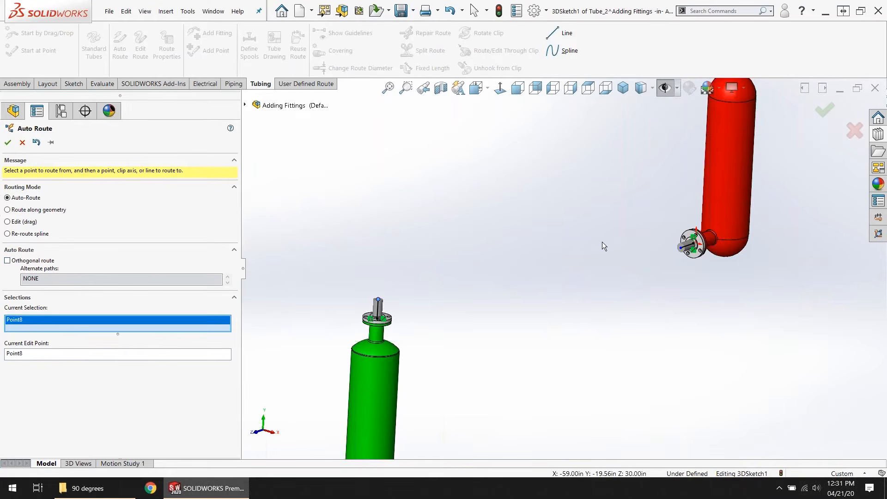
click(680, 248)
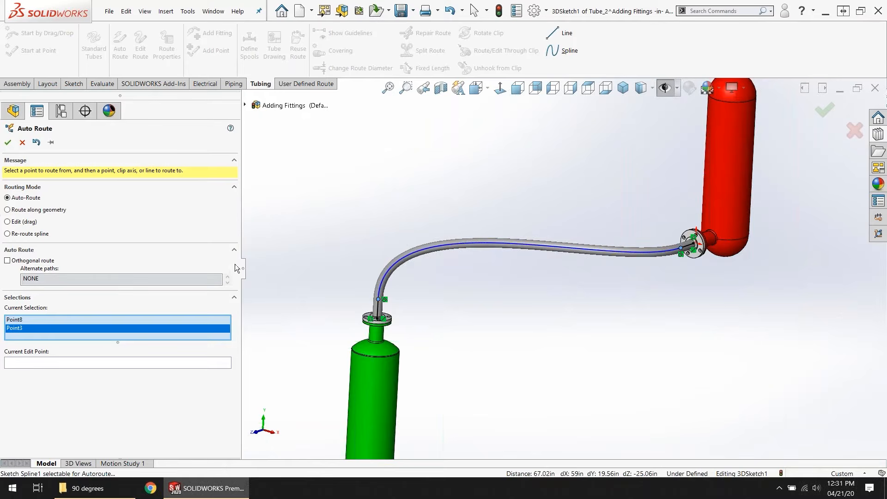
Step: Reshape the flexible tube by pulling its spline into a taller arc above the holding tank, and exit the route sketch
click(21, 223)
drag(596, 250, 531, 215)
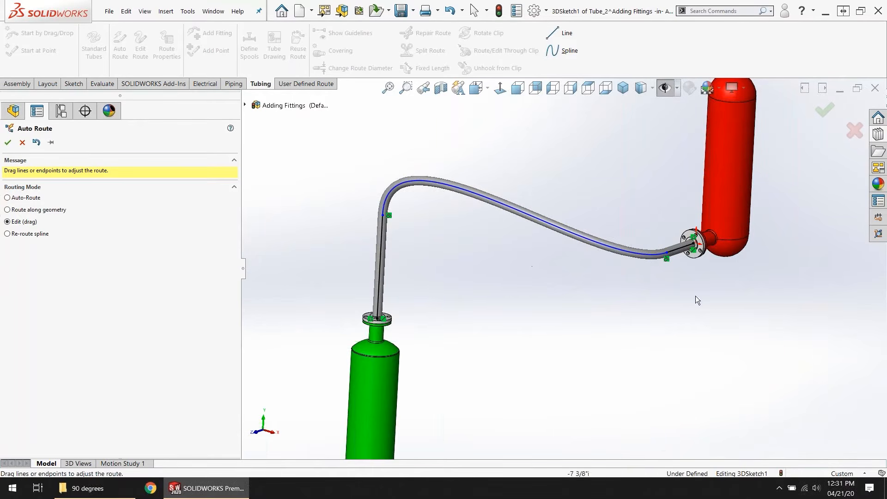
click(824, 114)
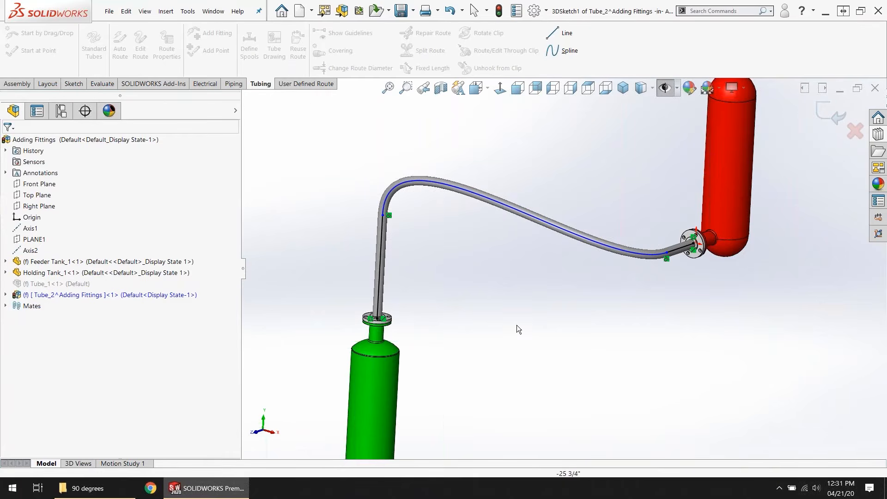
click(834, 121)
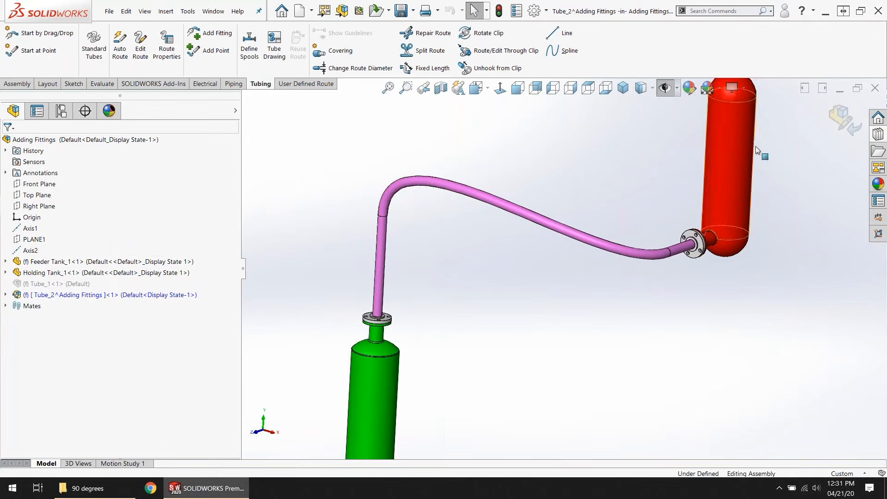
Step: Return to the main assembly and examine the flexible tube's configuration and length under the Tube_2 subassembly's Route Parts
click(847, 121)
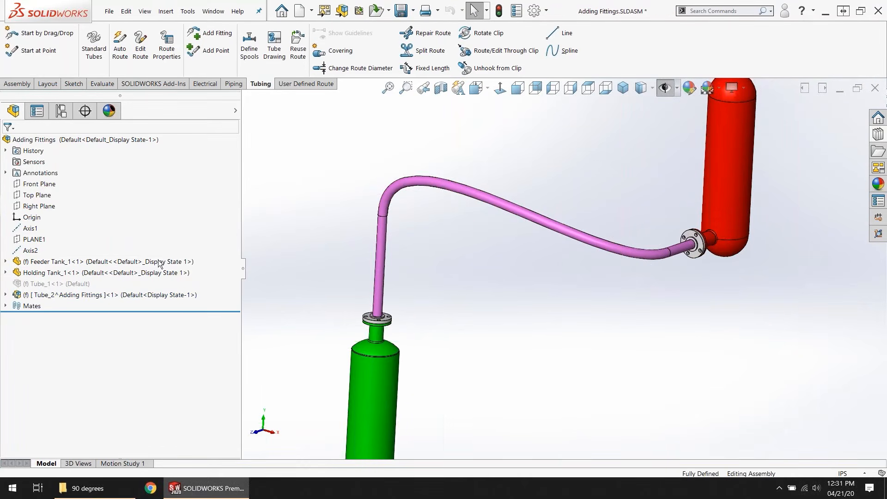
click(5, 294)
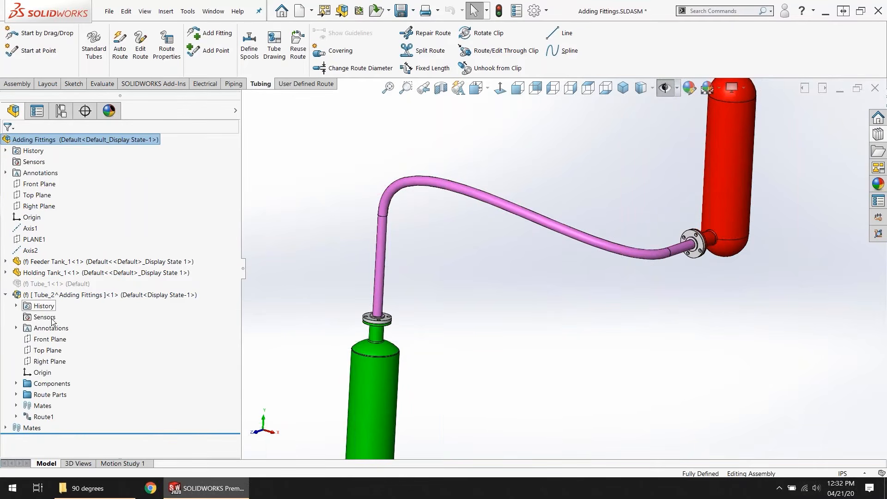
click(15, 395)
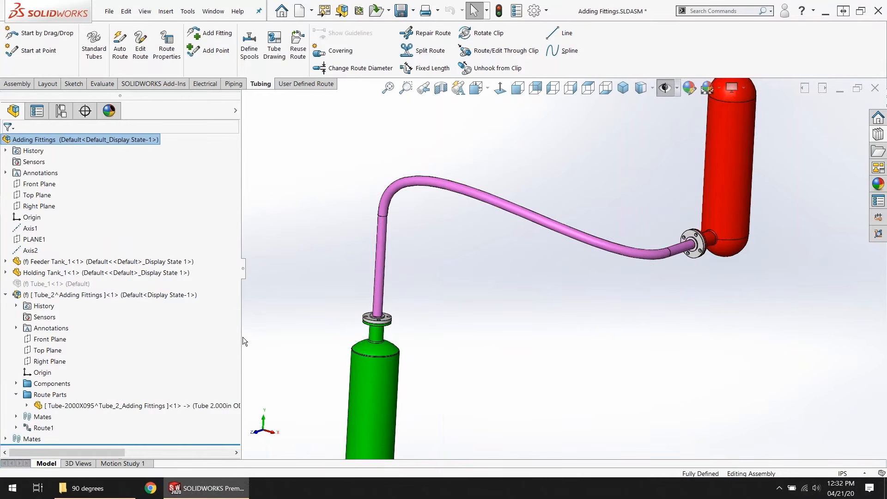
drag(241, 336, 512, 345)
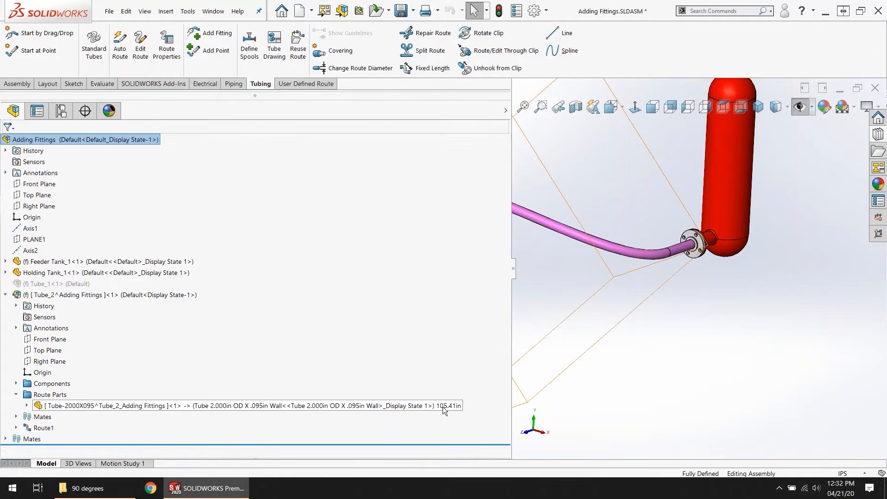
drag(511, 276, 301, 287)
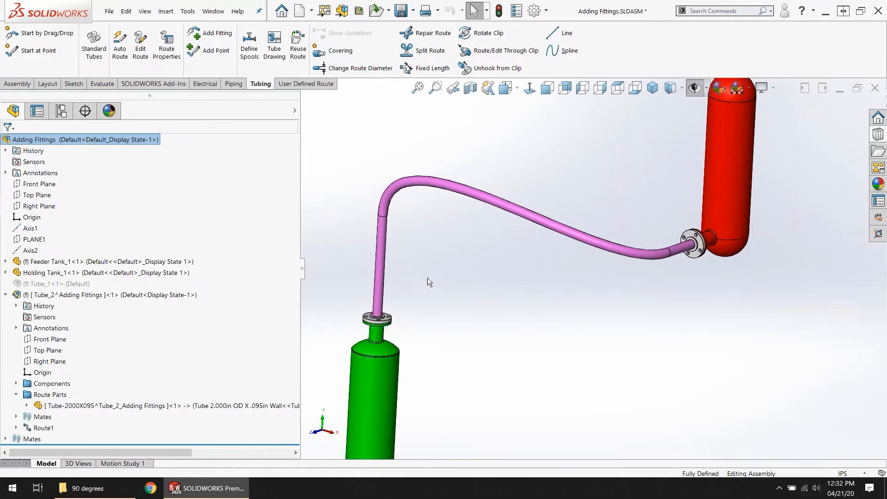
right_click(70, 296)
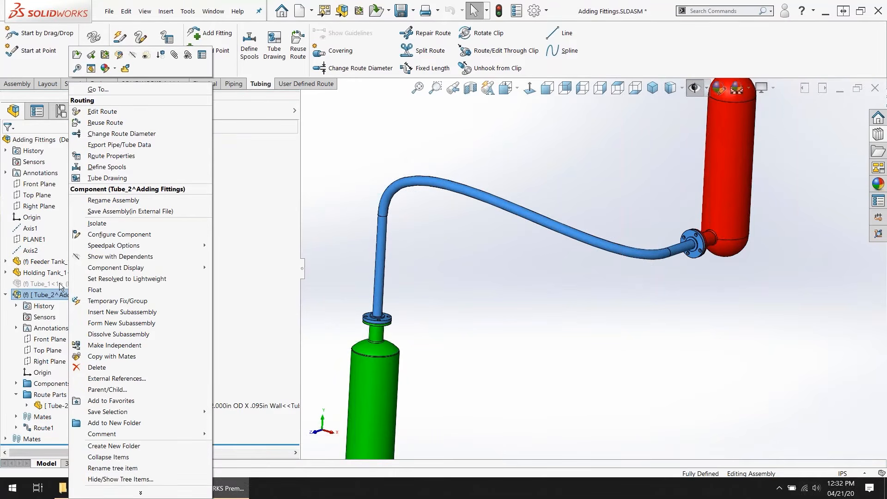
click(112, 115)
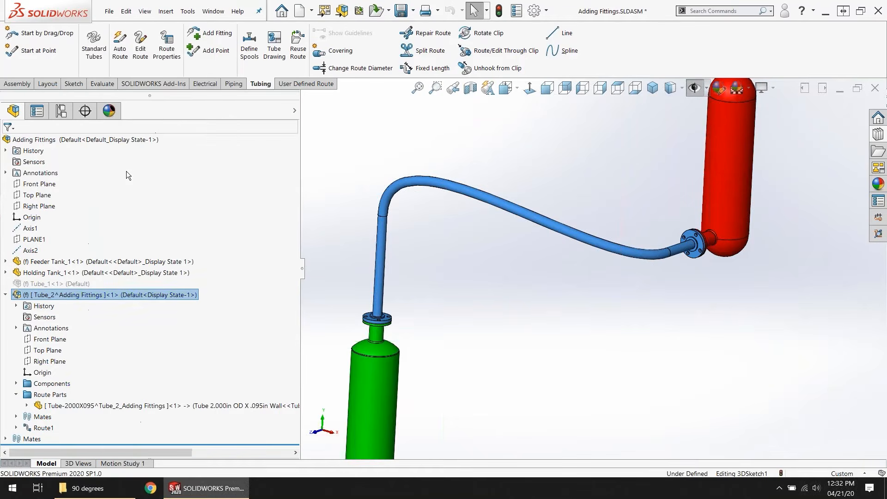
right_click(51, 297)
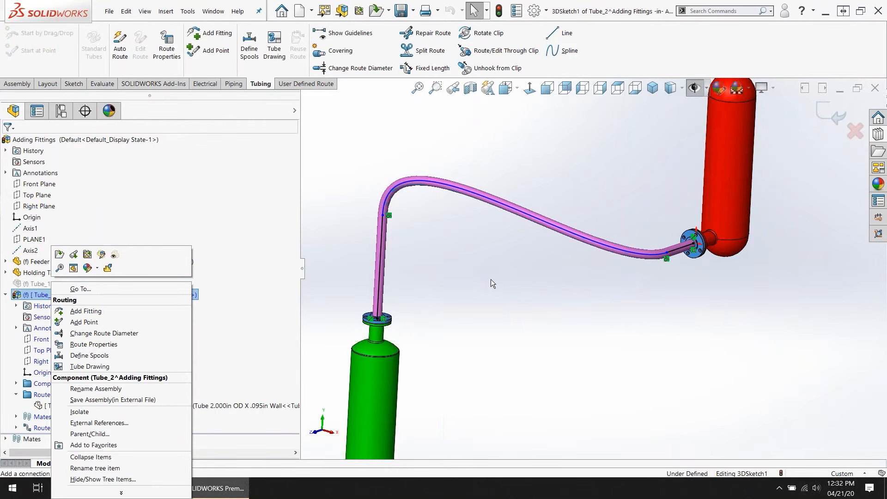
click(536, 307)
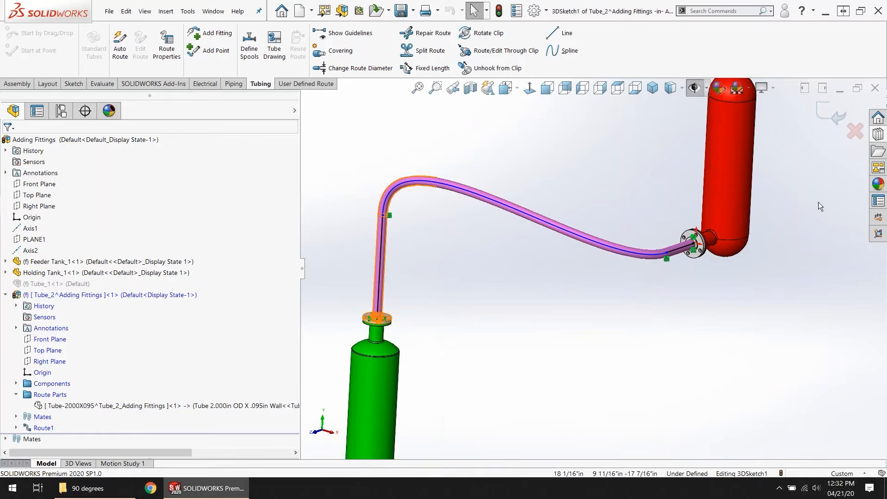
click(839, 111)
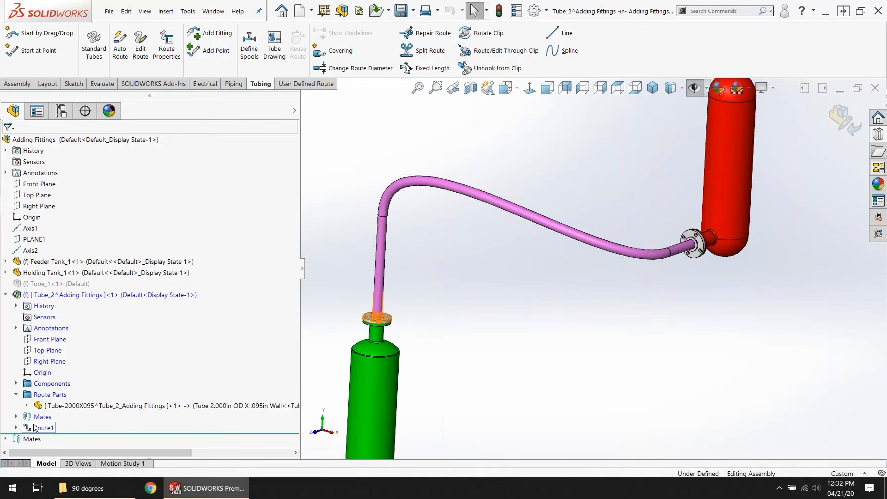
Step: Review the Tube_2 subassembly's Route Properties, including the base configuration, flexible hose and bend settings, and accept them
right_click(60, 299)
click(60, 296)
right_click(60, 295)
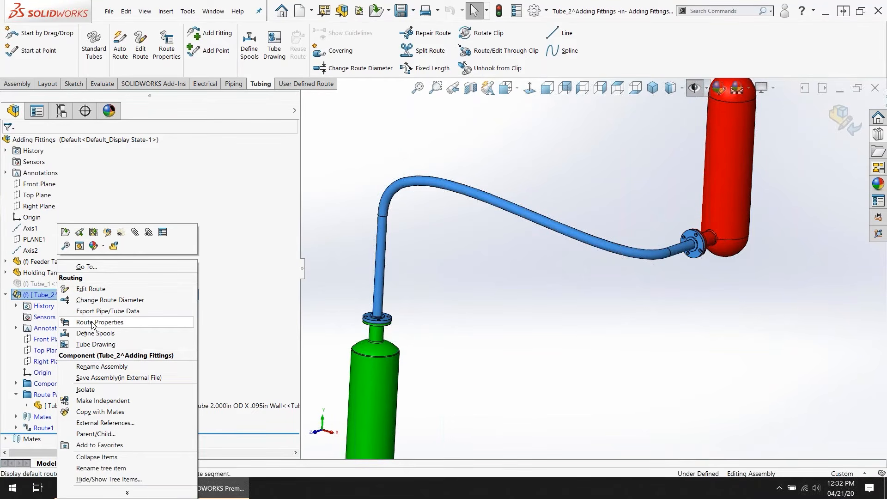
click(126, 323)
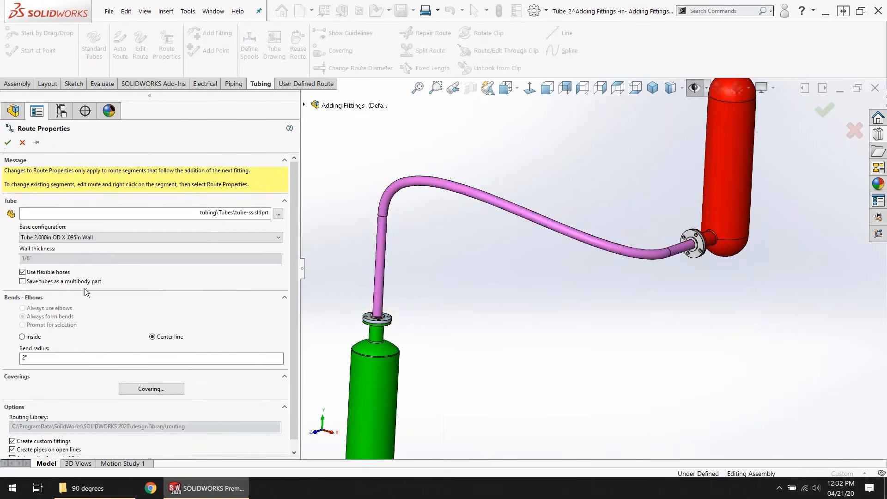
key(ctrl)
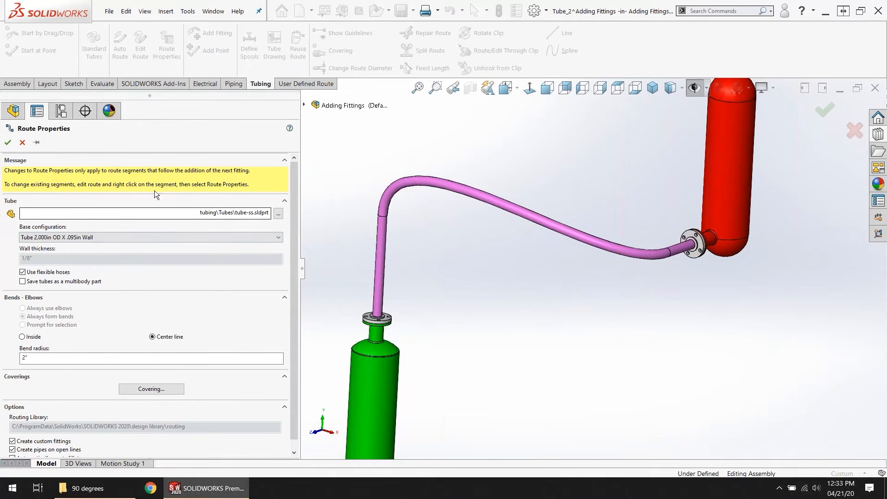
click(7, 143)
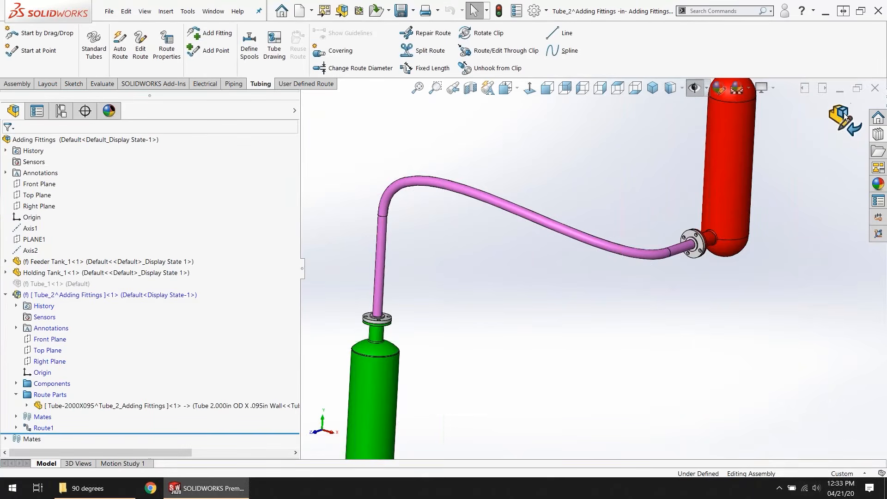
Step: Download the ANSI-ASTM metric B16.11 - A234 zip file from the Design Library's SOLIDWORKS Content routing folder to the Desktop
click(878, 134)
scroll(789, 202, down, 1)
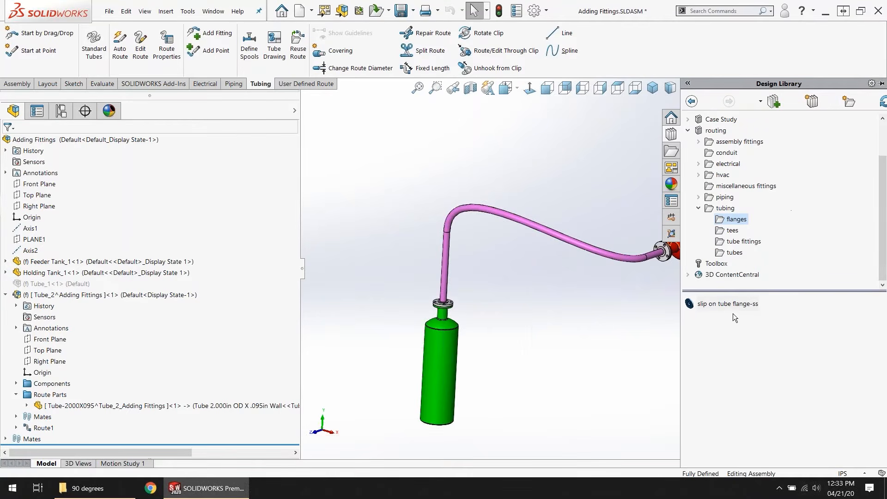
scroll(730, 275, up, 2)
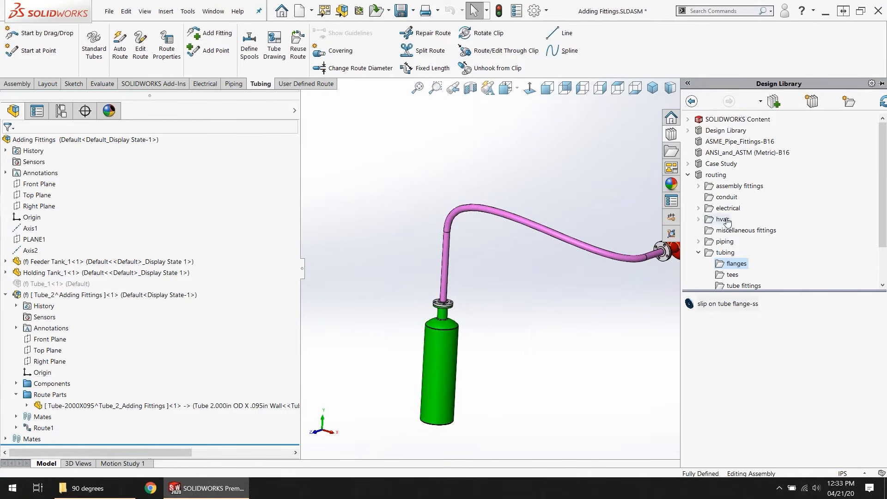
click(687, 120)
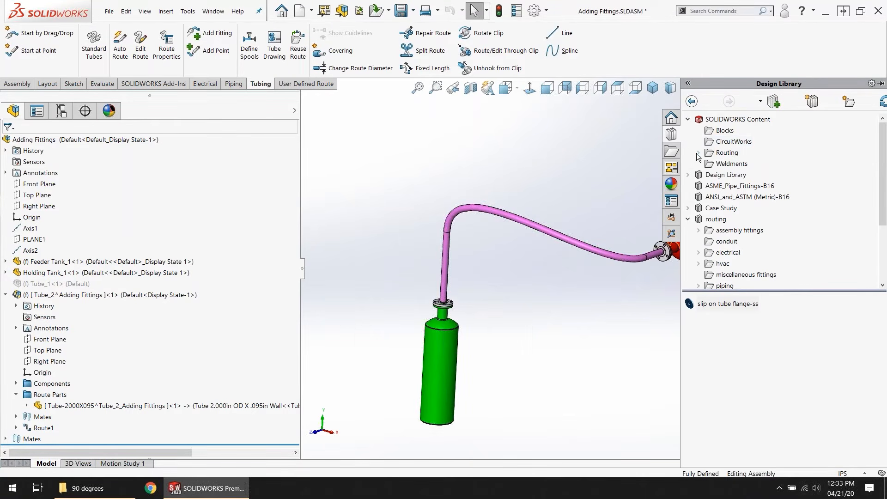
double_click(723, 154)
click(723, 154)
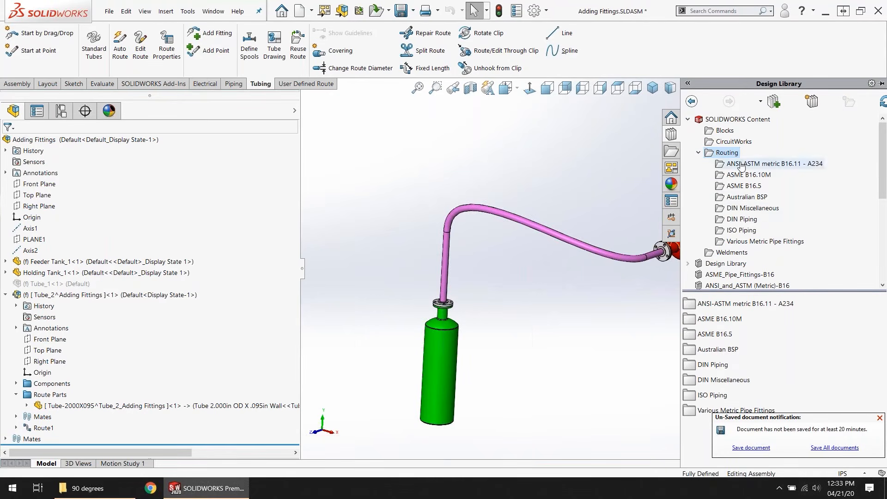
click(744, 165)
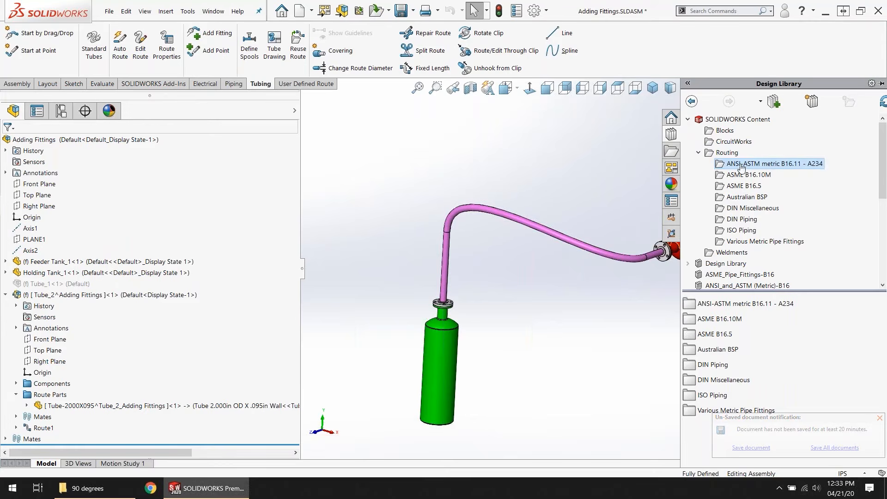
ctrl+click(740, 305)
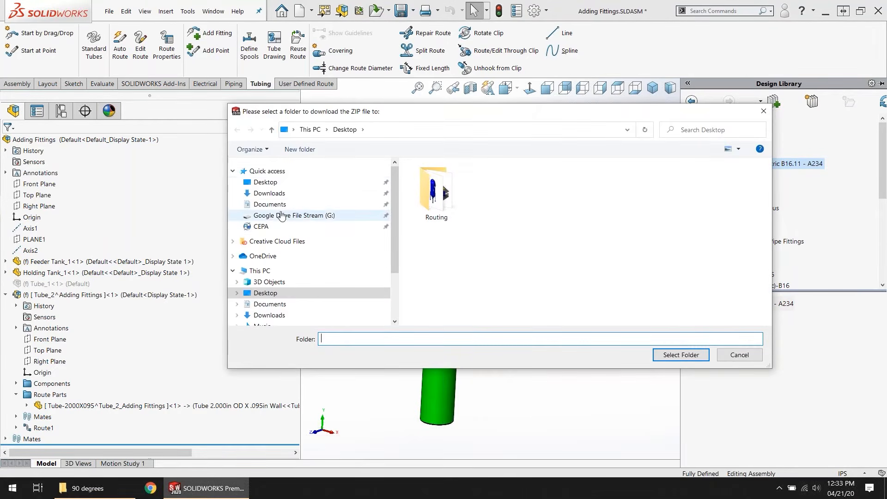
click(268, 183)
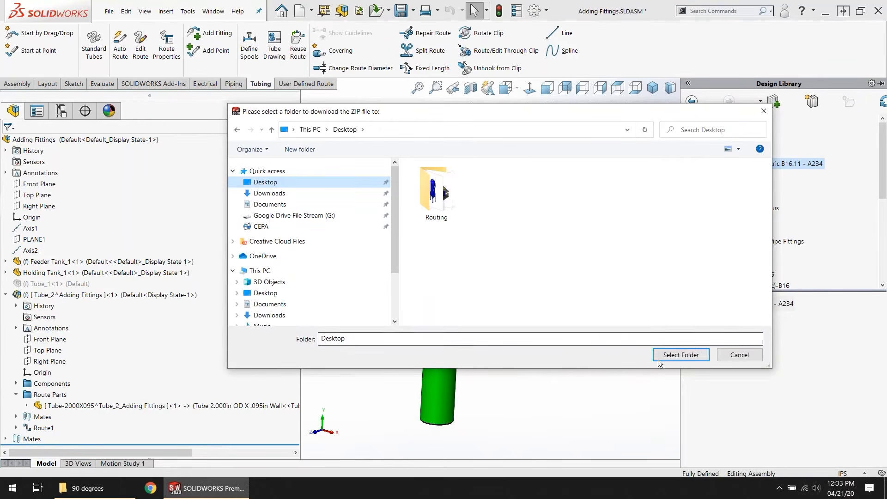
click(675, 354)
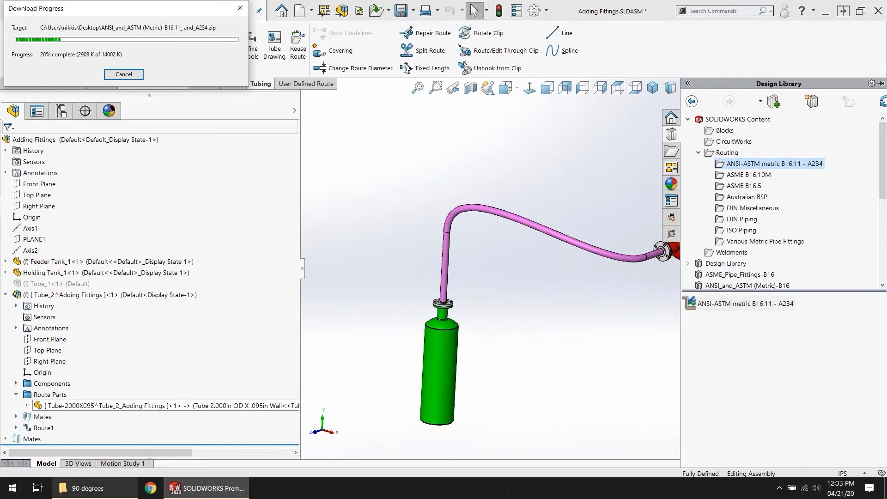
Step: Switch to File Explorer, examine the extracted library folders in the Desktop's Routing folder, and return to SOLIDWORKS
click(88, 488)
click(37, 118)
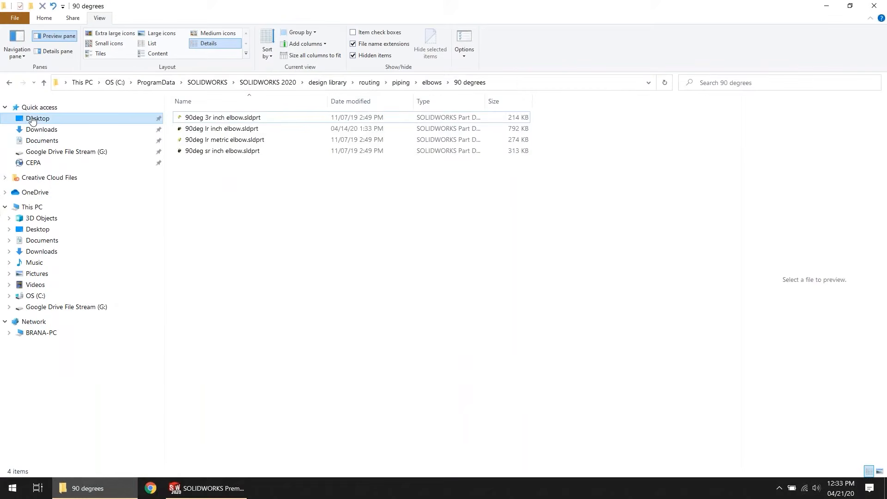
double_click(194, 129)
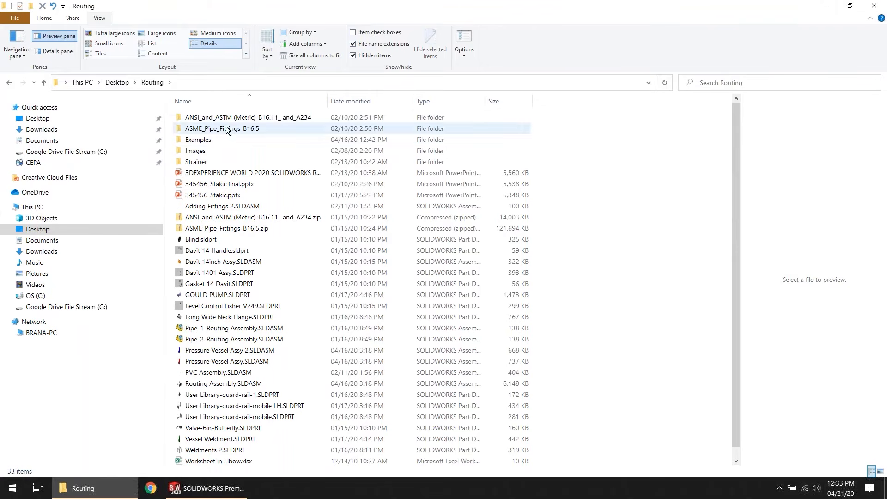
click(825, 10)
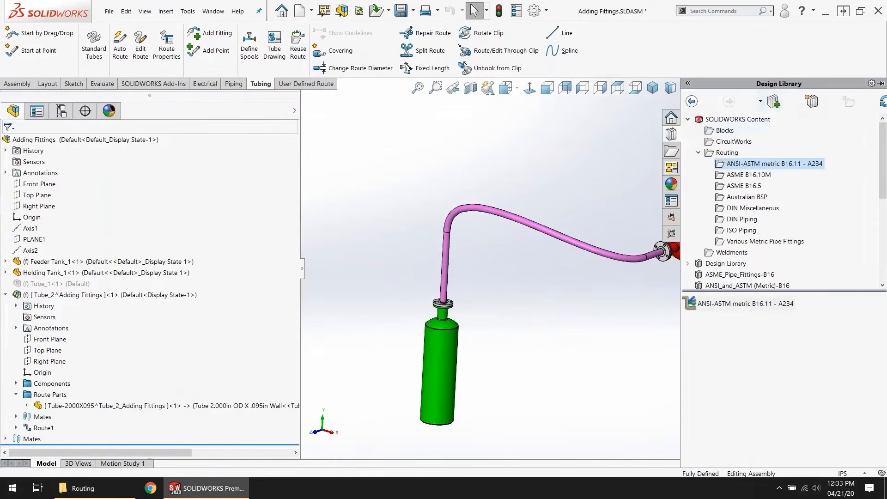
click(807, 103)
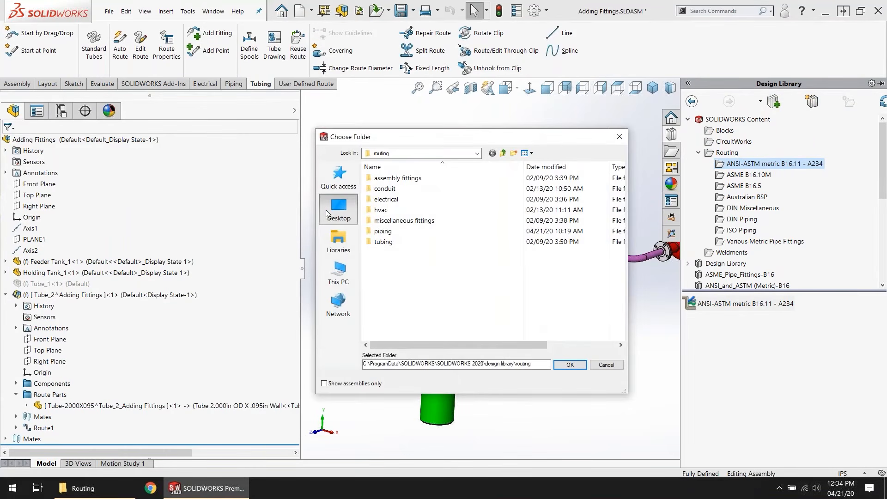
click(326, 210)
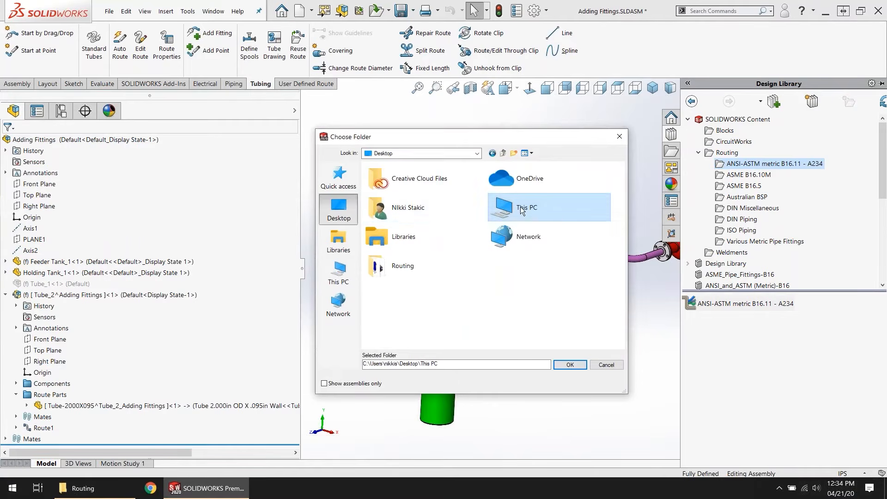
double_click(421, 211)
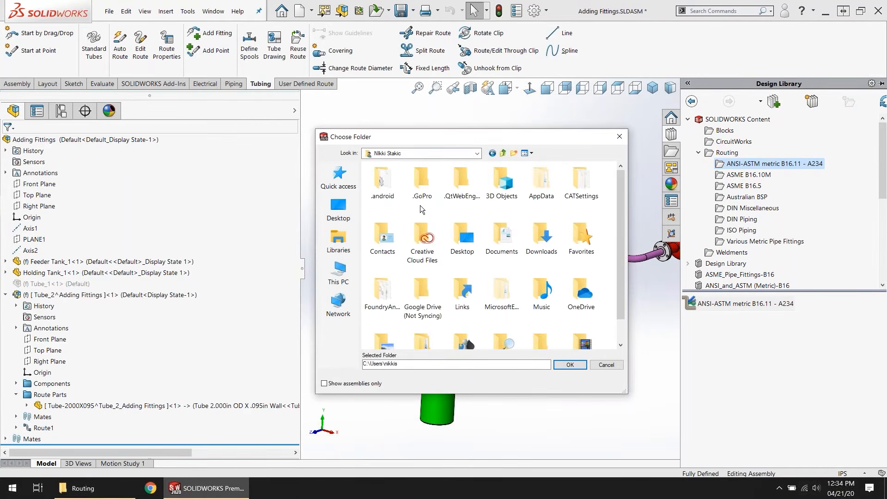
double_click(460, 238)
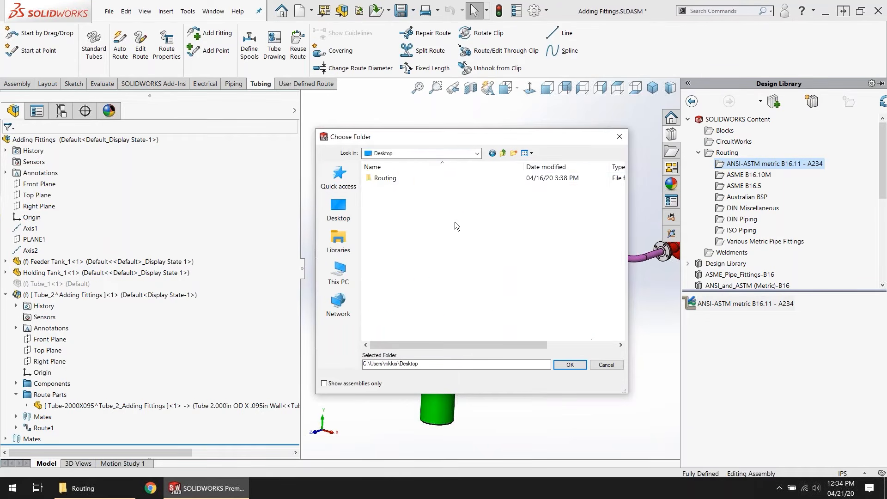
double_click(384, 181)
click(398, 191)
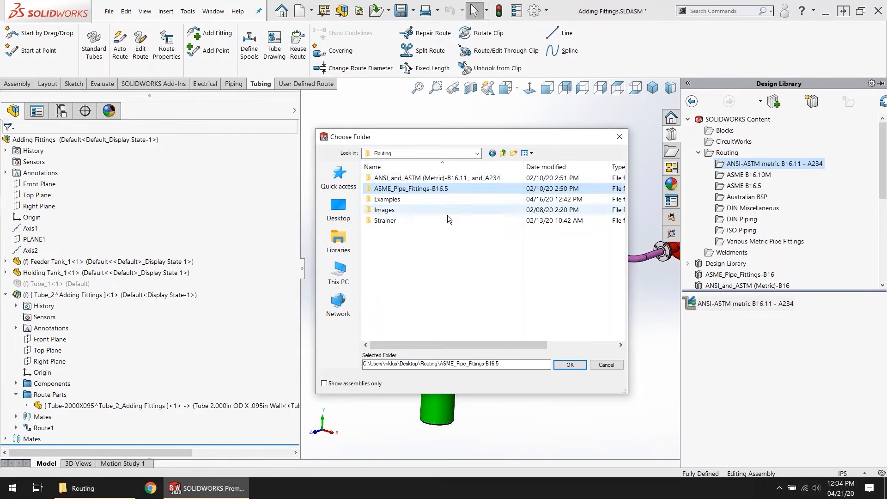
click(606, 365)
Step: Remove the broken ANSI_and_ASTM (Metric)-B16 and ASME_Pipe_Fittings-B16 folder references from the Design Library
click(739, 274)
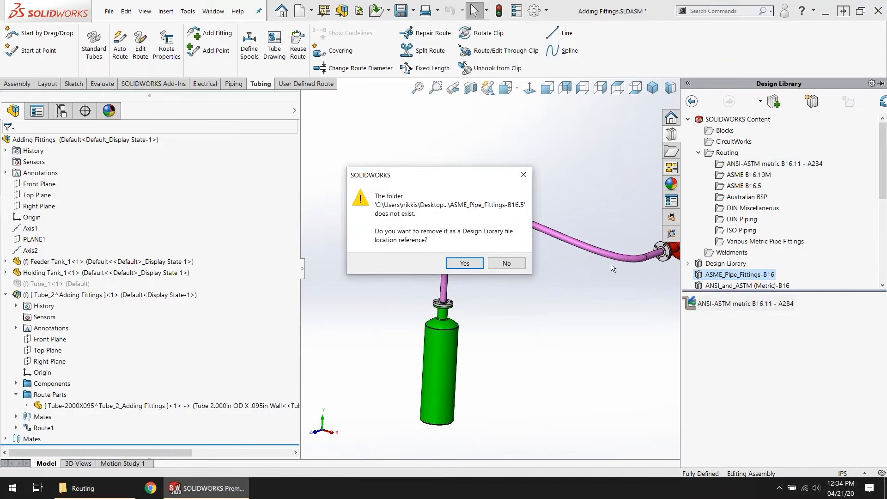
click(506, 262)
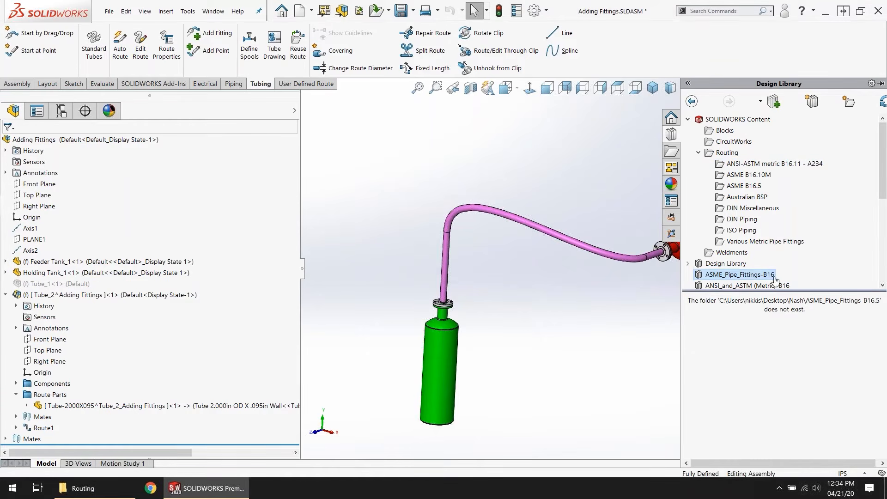
scroll(749, 224, down, 2)
click(749, 220)
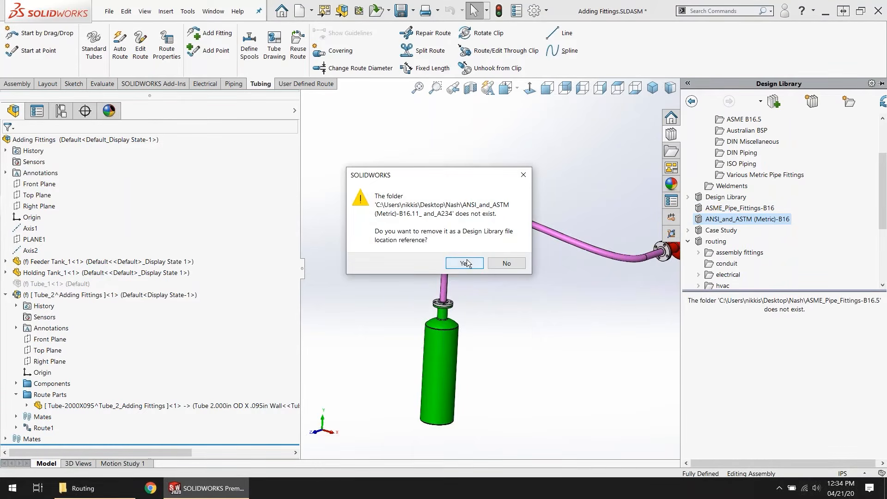
click(465, 263)
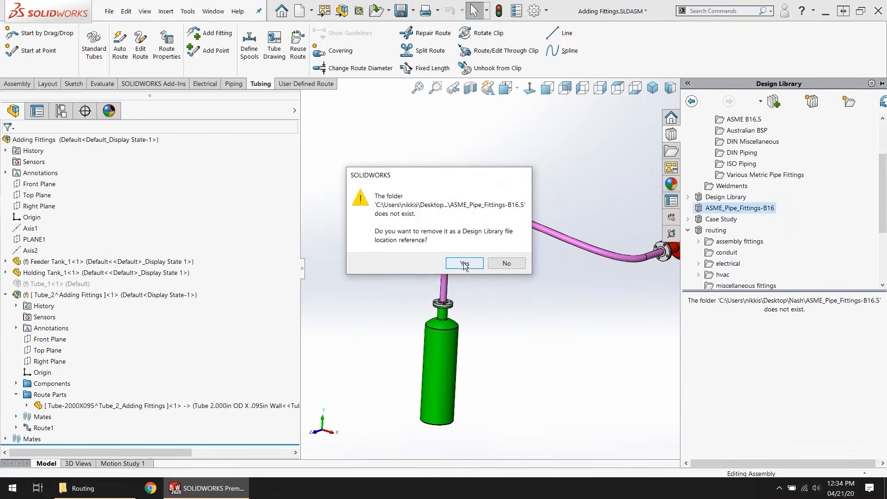
click(464, 262)
Step: Add the ASME_Pipe_Fittings-B16.5 folder from the Desktop's Routing folder as a Design Library file location
click(812, 101)
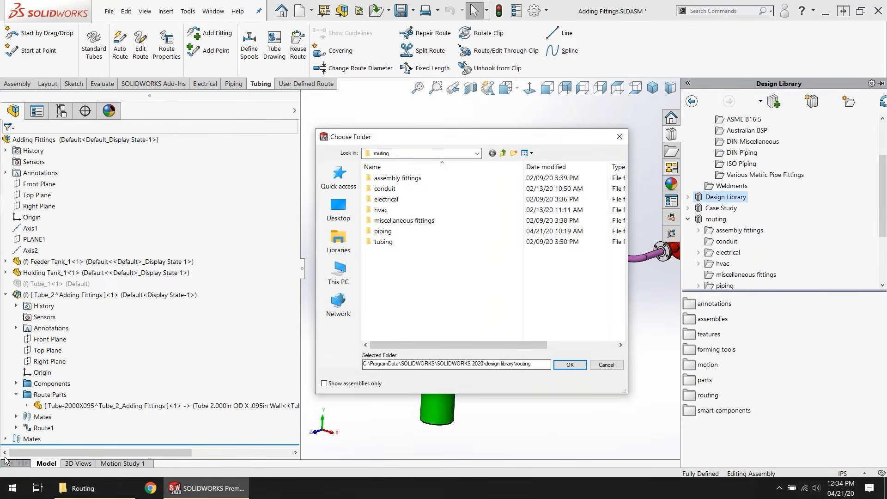
click(341, 217)
double_click(391, 210)
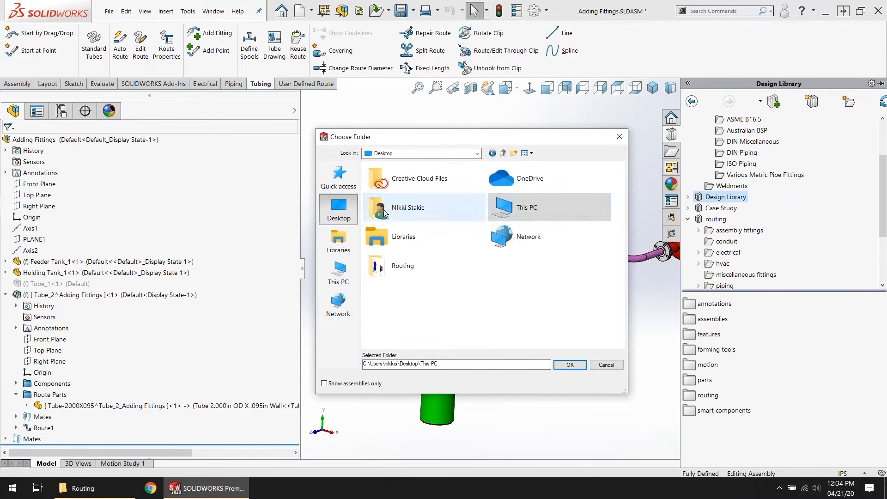
click(461, 238)
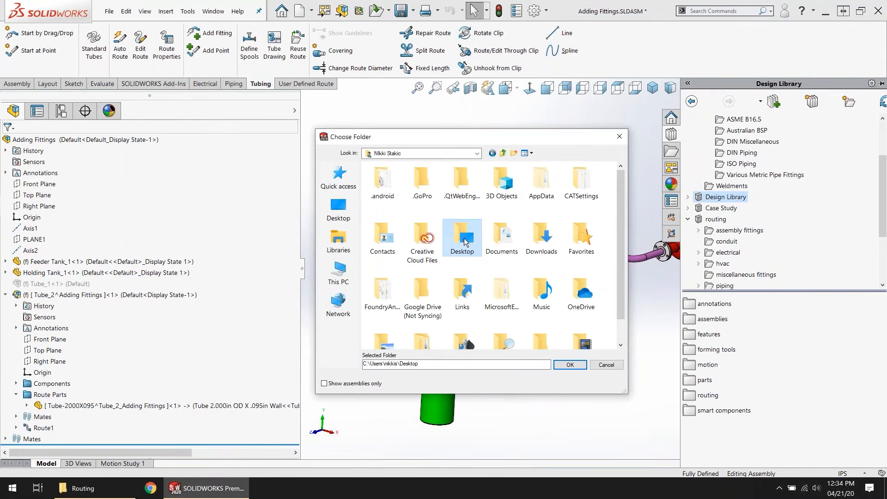
double_click(460, 237)
double_click(384, 182)
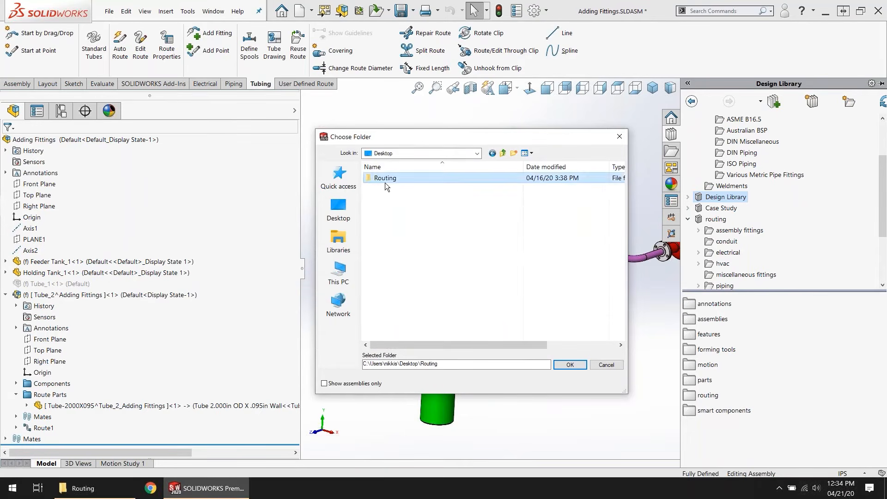
click(397, 189)
click(569, 364)
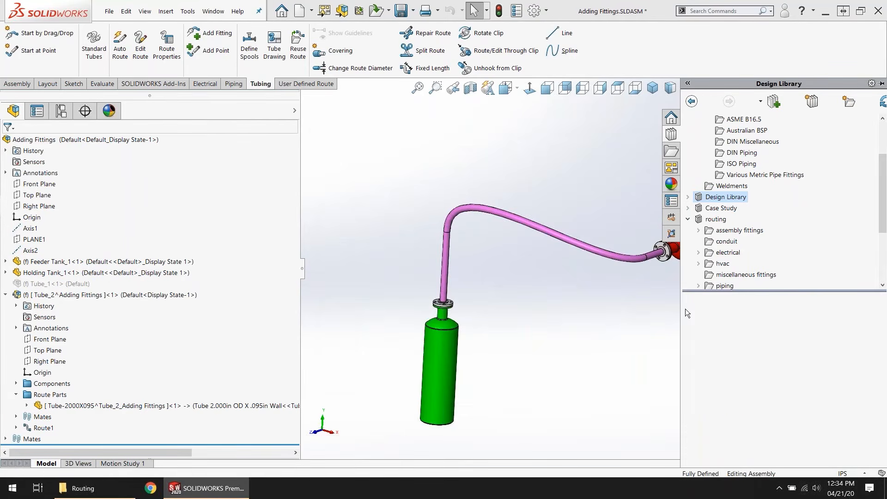
Step: Examine the added ASME_Pipe_Fittings-B16 library and its Elbows-ASME_B16.5 folder in the Design Library, and collapse the library
scroll(748, 273, down, 3)
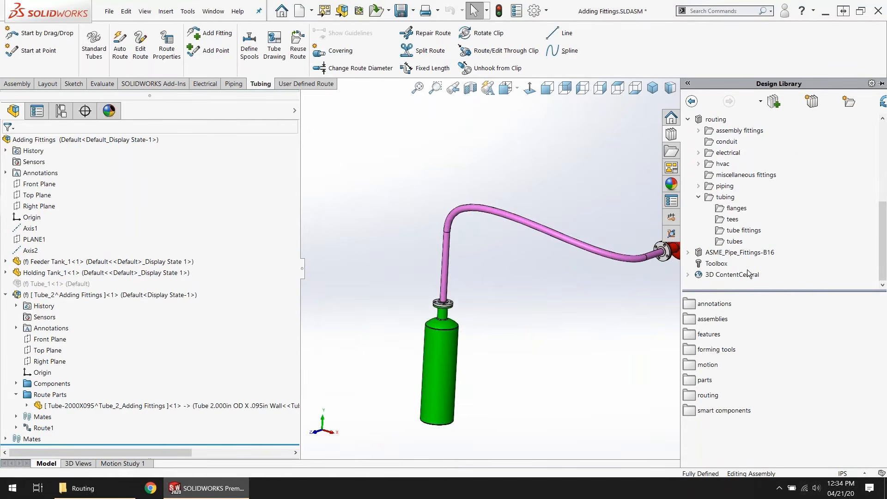
click(721, 252)
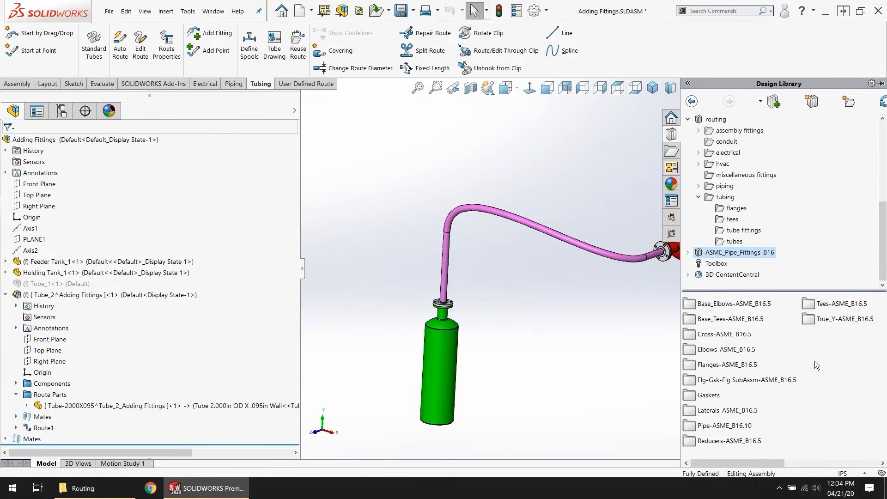
double_click(711, 353)
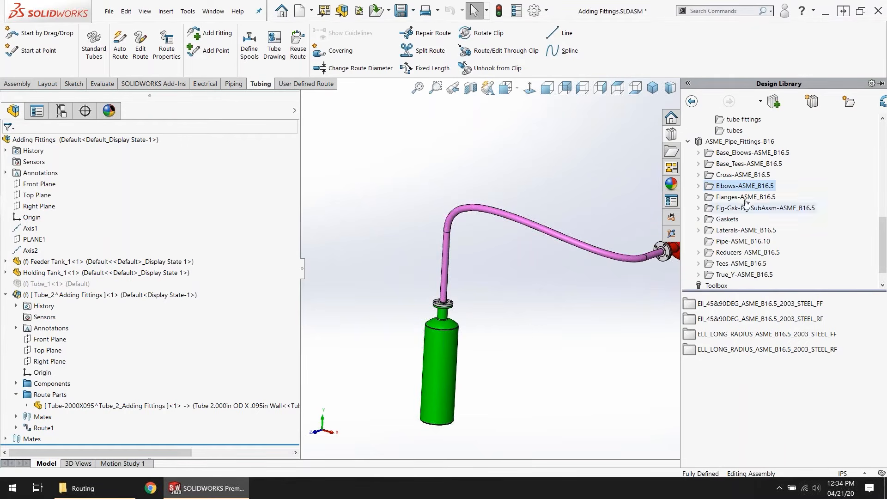
click(688, 141)
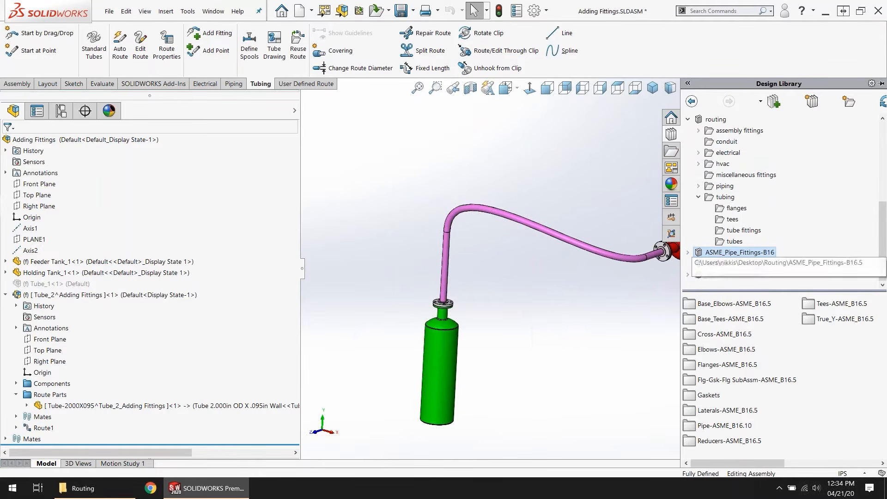
Step: Examine the routing standards offered in the Routing folder of the SOLIDWORKS Content library
scroll(702, 185, up, 5)
click(688, 119)
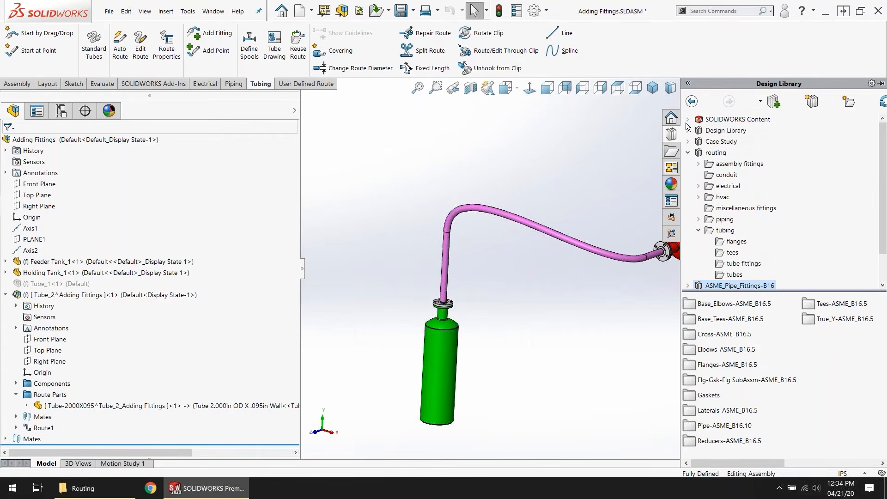
click(687, 120)
click(723, 153)
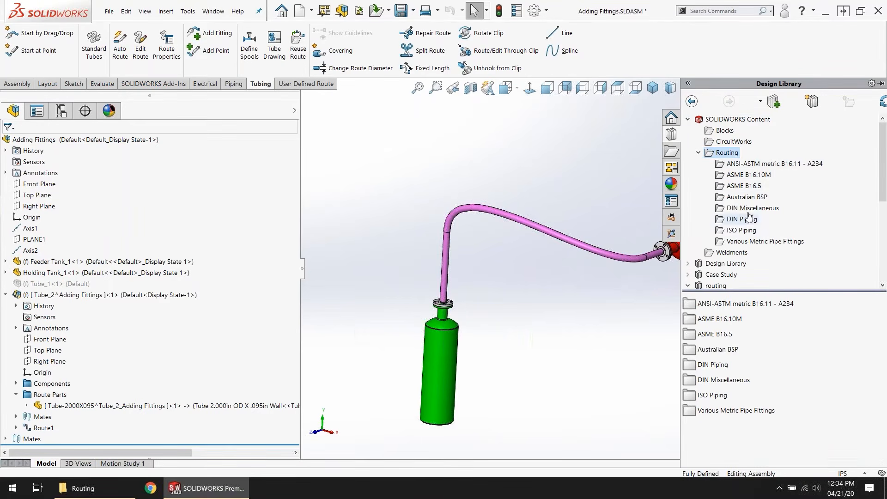
scroll(756, 221, down, 5)
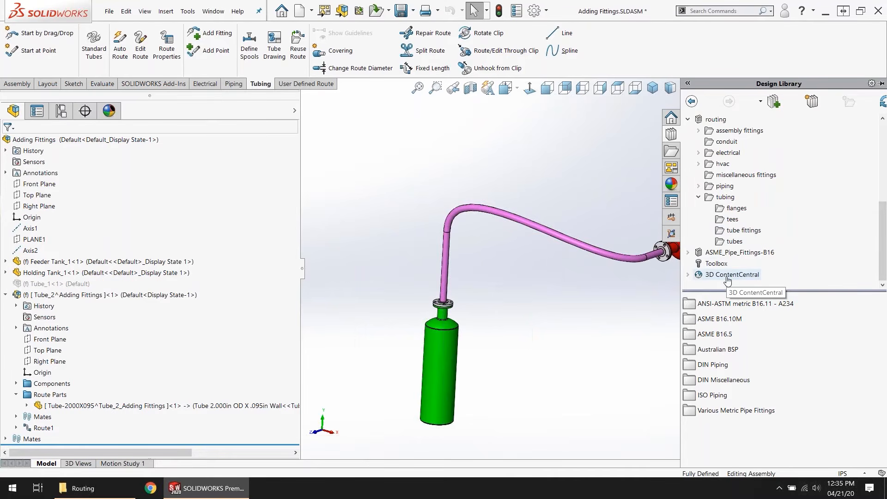
Step: Expand the Supplier Content of 3D ContentCentral in the Design Library and open its All Suppliers page in the browser
click(688, 275)
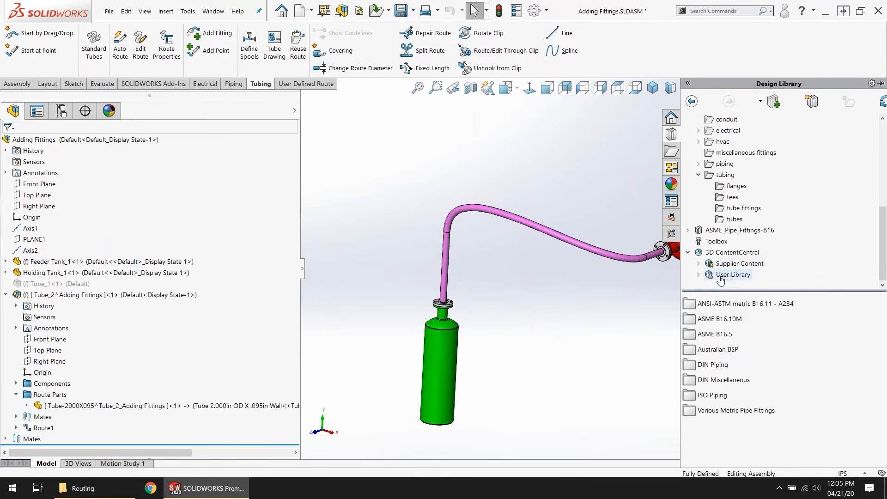
click(700, 266)
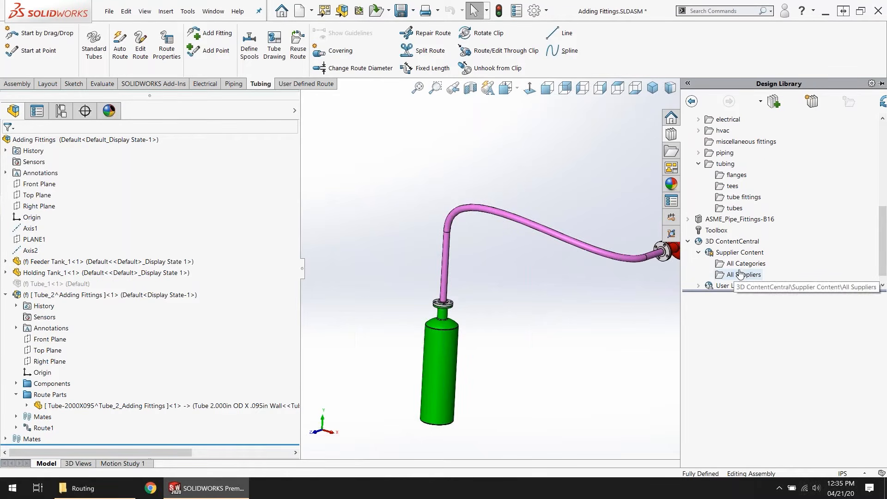
scroll(739, 268, down, 1)
click(722, 257)
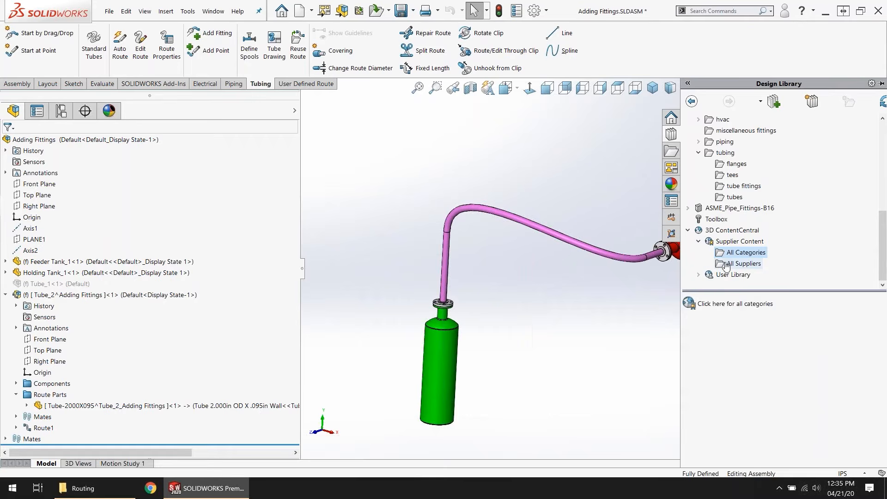
click(725, 264)
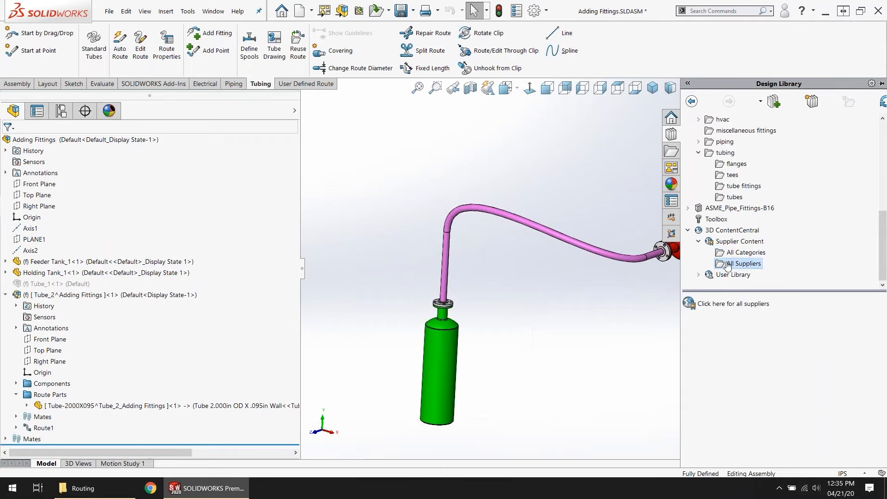
click(700, 304)
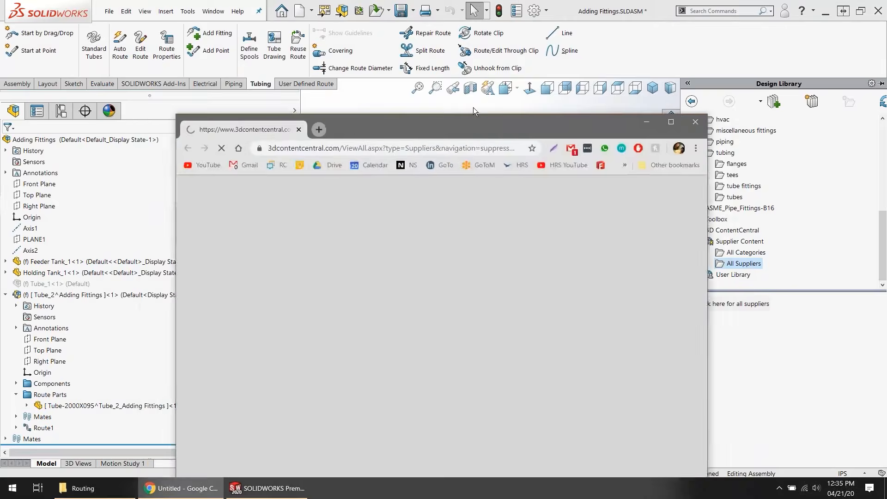
drag(473, 114, 506, 0)
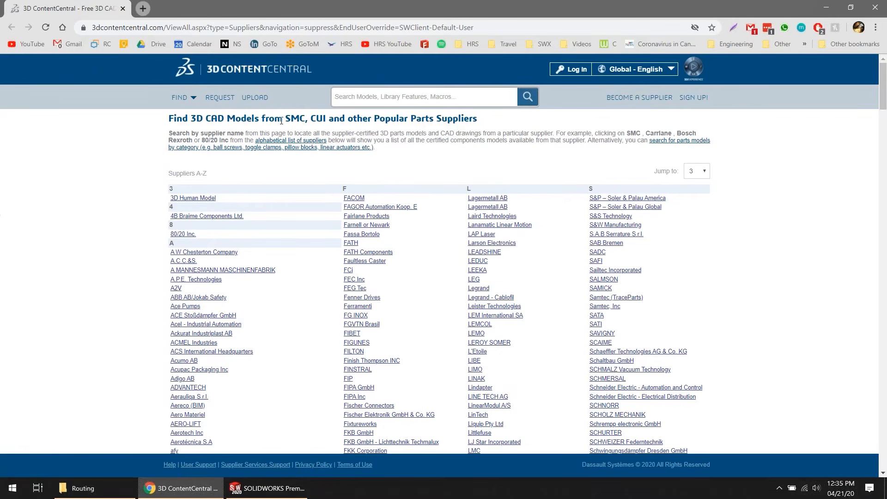
Step: Open the Piping Components category from the 3D ContentCentral find page and examine its suppliers and parts
click(180, 98)
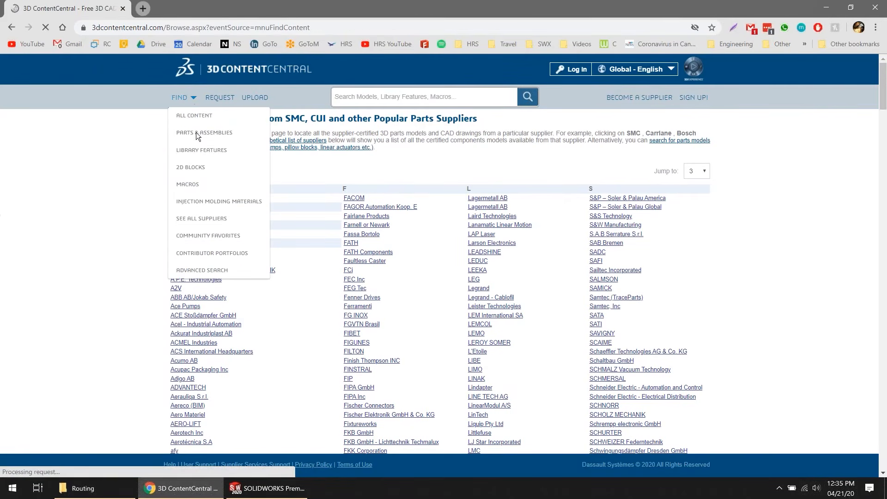
scroll(510, 287, down, 3)
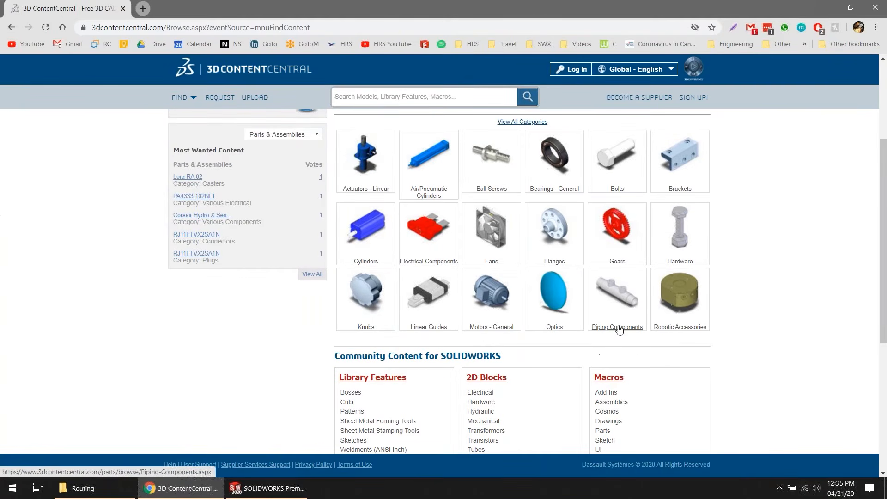
click(619, 328)
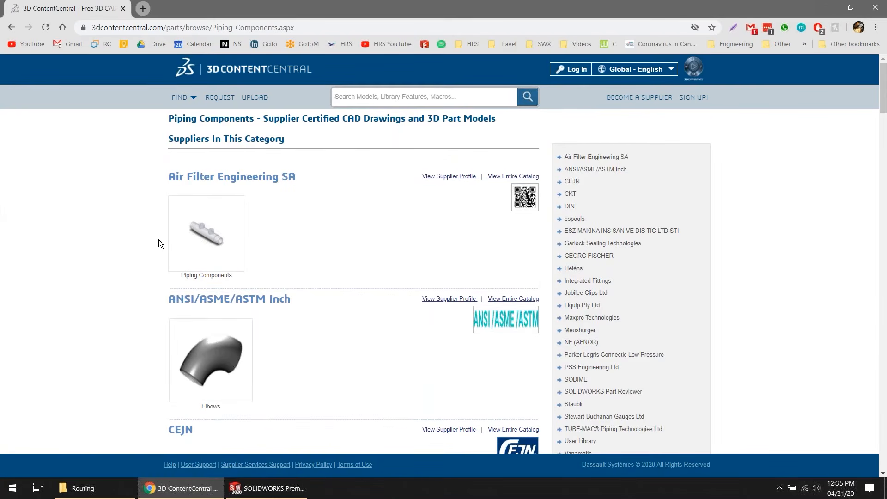
scroll(389, 323, down, 10)
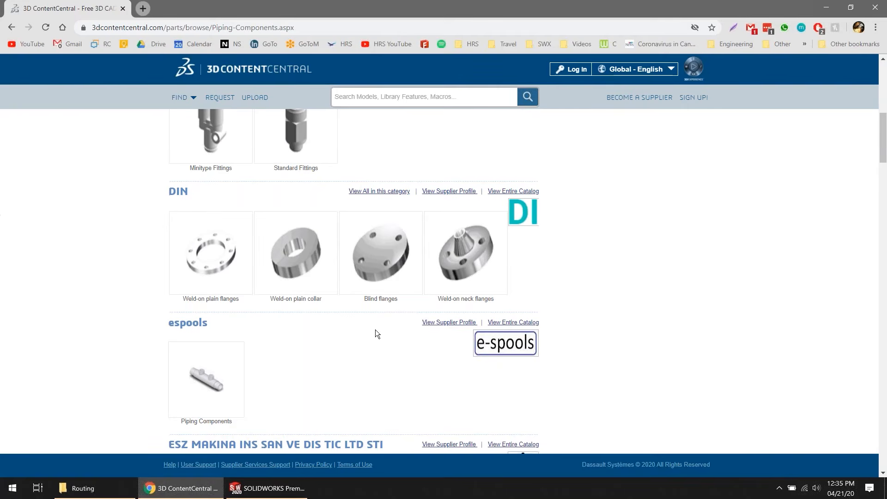
scroll(375, 329, down, 5)
scroll(376, 330, down, 17)
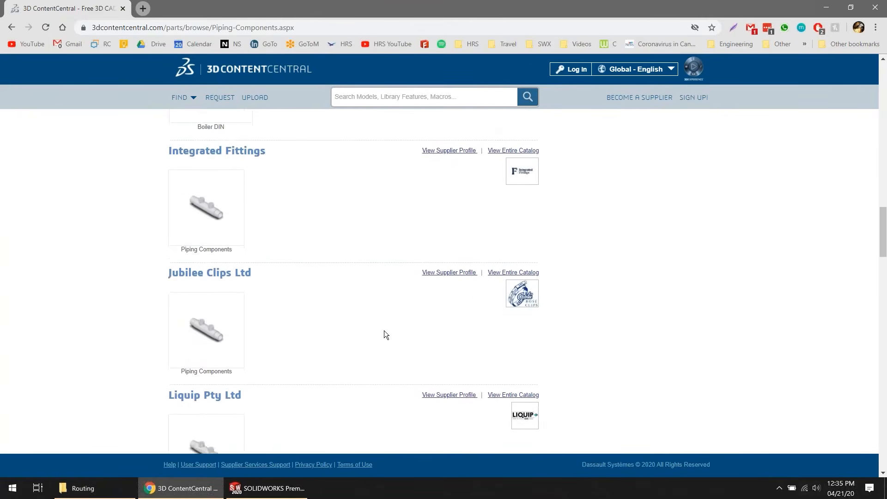
scroll(384, 331, down, 15)
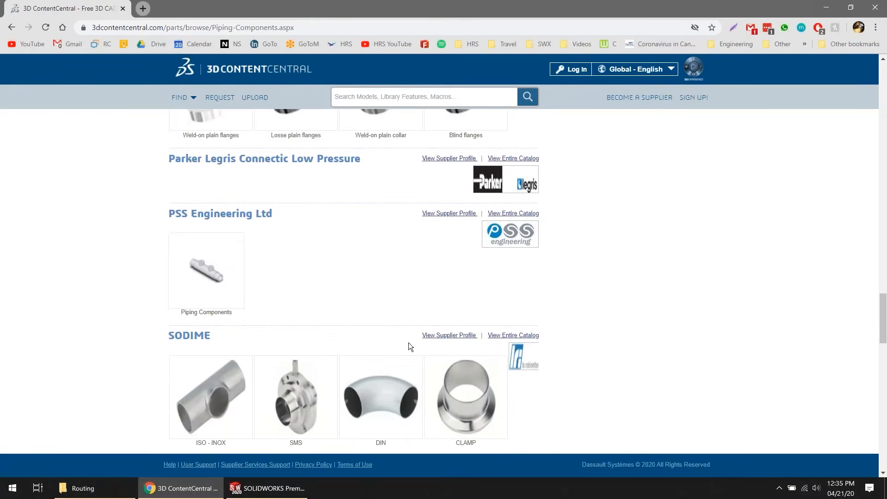
scroll(409, 343, down, 1)
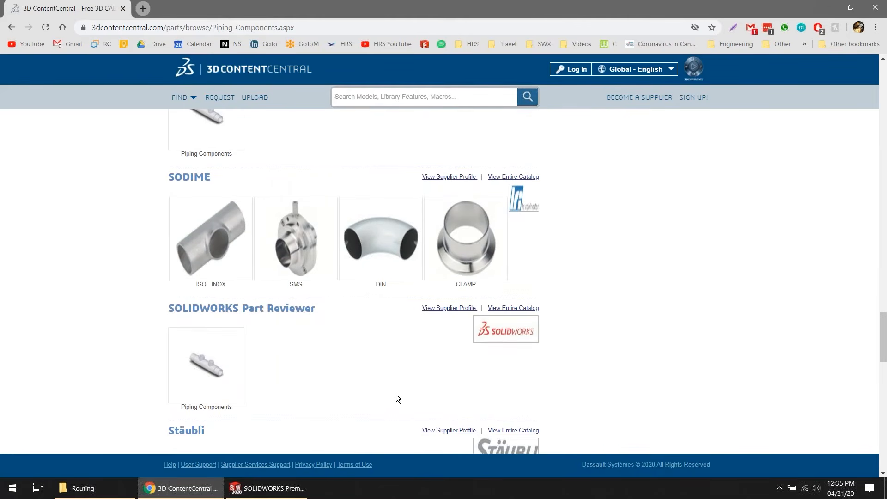
scroll(453, 400, down, 3)
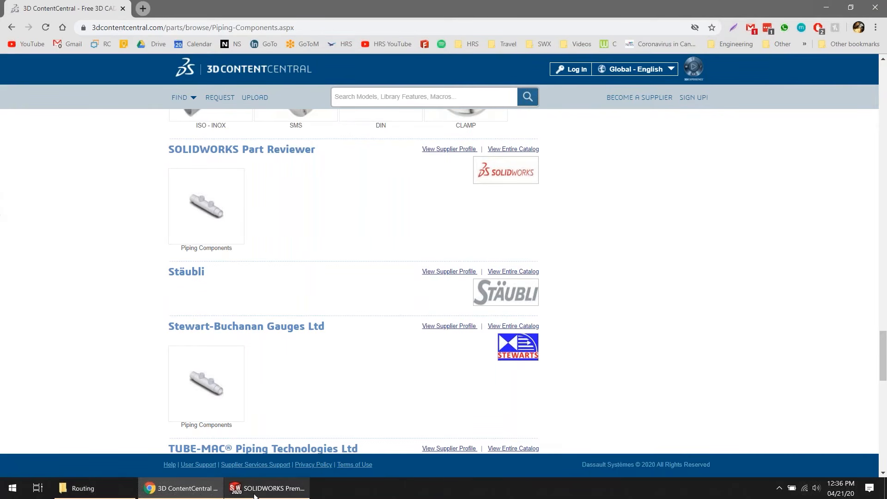
Step: Switch back to SOLIDWORKS, narrow the FeatureManager tree, and display the Design Library beside the two-tank assembly
mouse_move(255, 495)
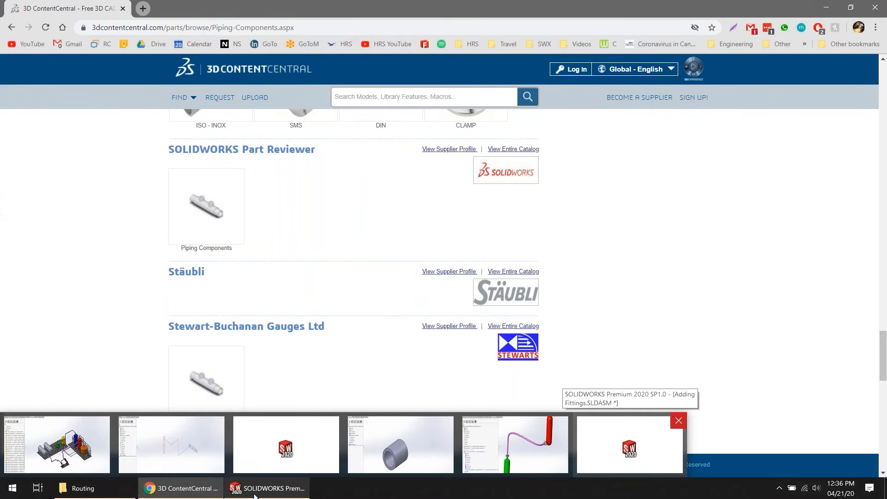
click(255, 495)
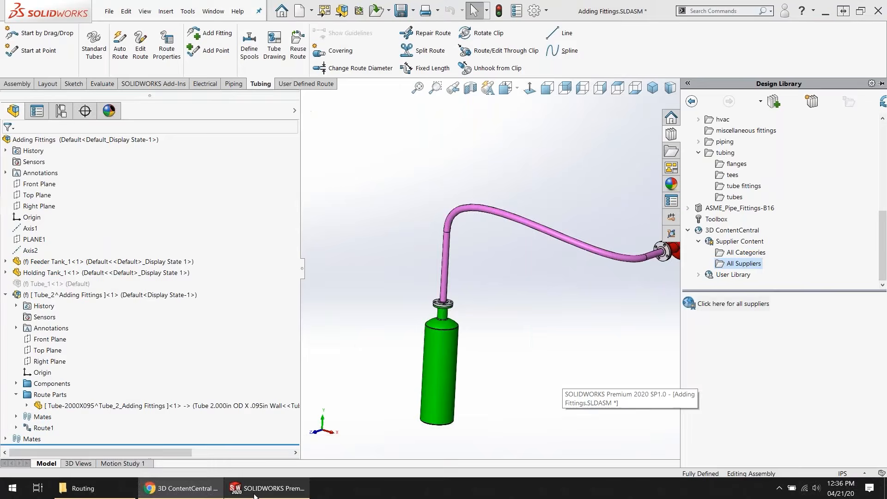
scroll(585, 271, up, 3)
scroll(649, 238, down, 2)
scroll(649, 236, down, 1)
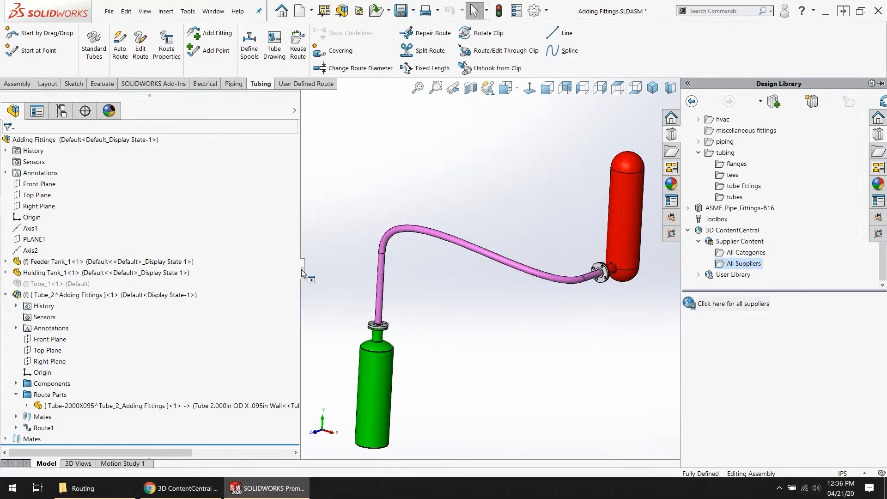
drag(301, 269, 255, 268)
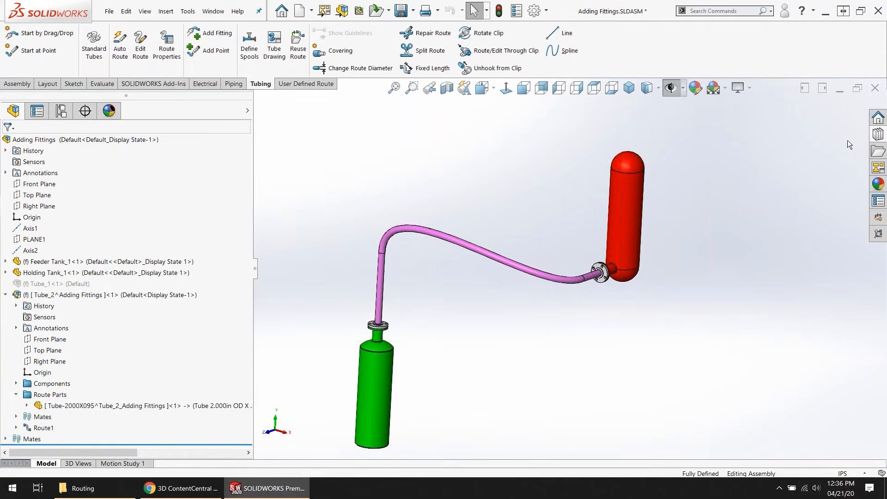
click(874, 137)
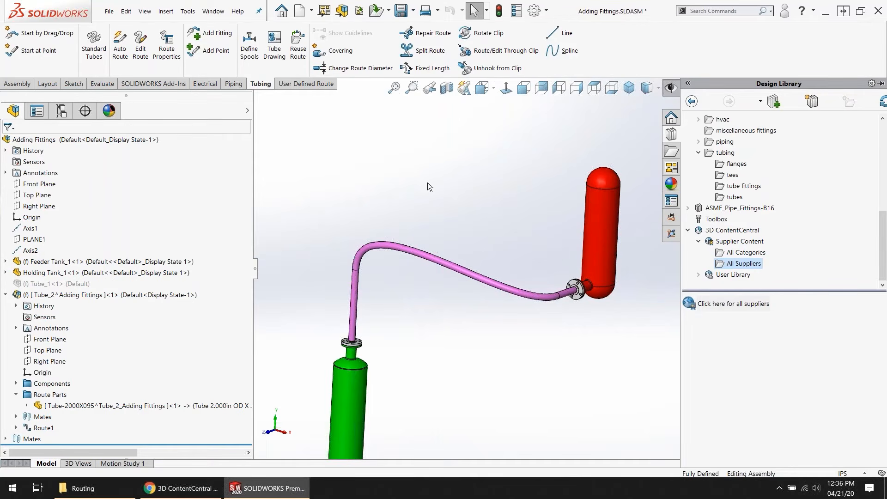
Step: Examine the Routing settings and the Routing File Locations page with its Routing Library Manager link in the System Options
click(534, 11)
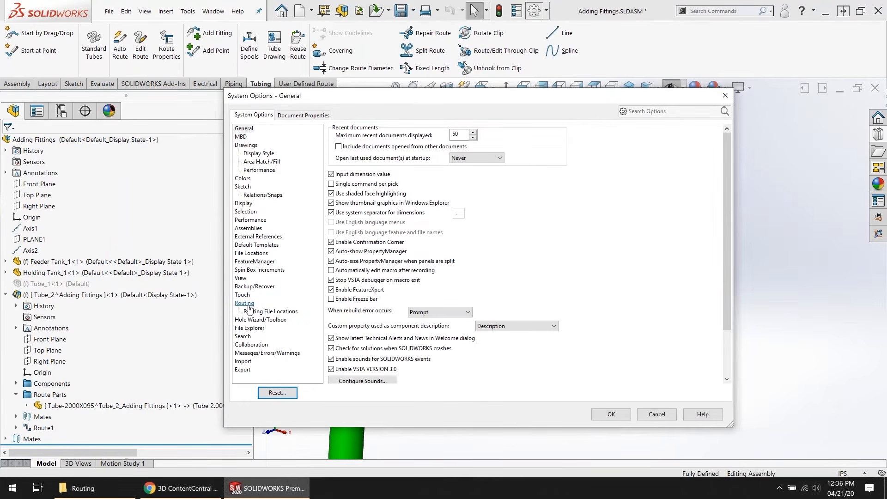
click(249, 311)
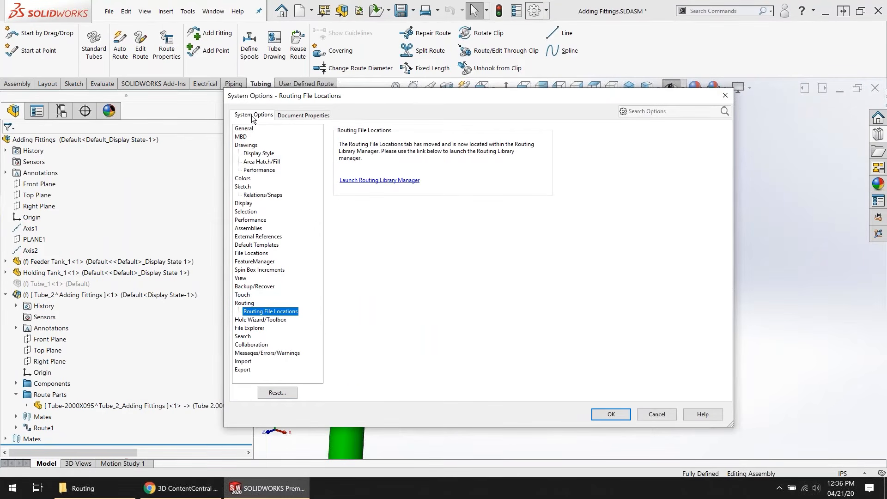
click(244, 303)
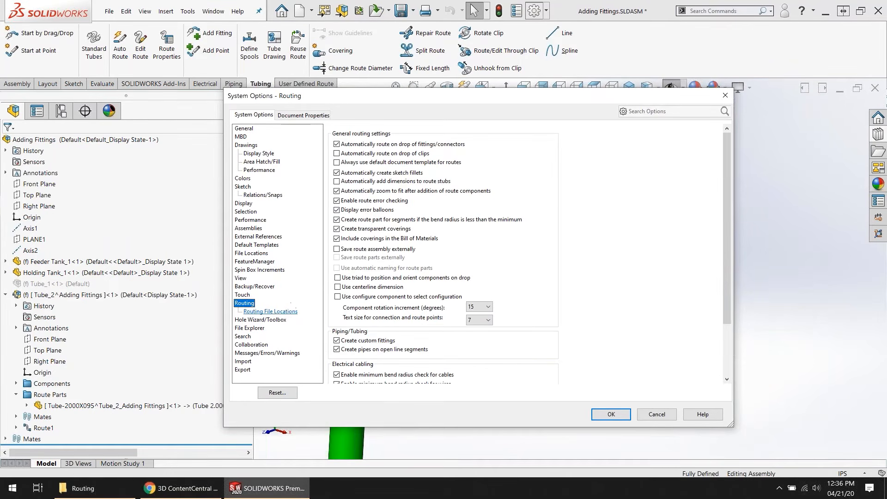
click(271, 311)
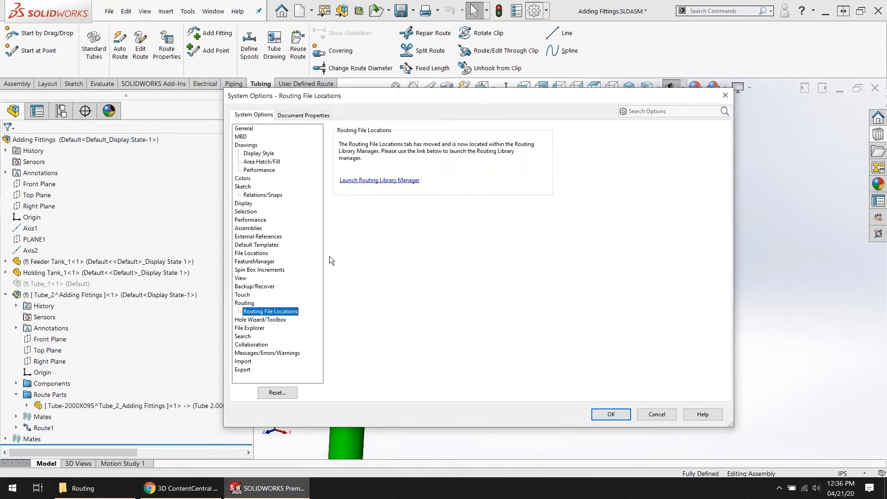
click(360, 184)
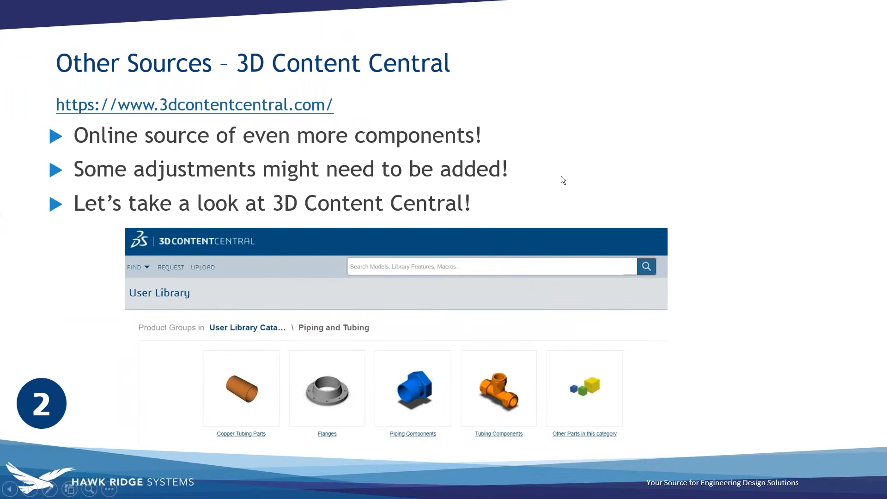
click(561, 198)
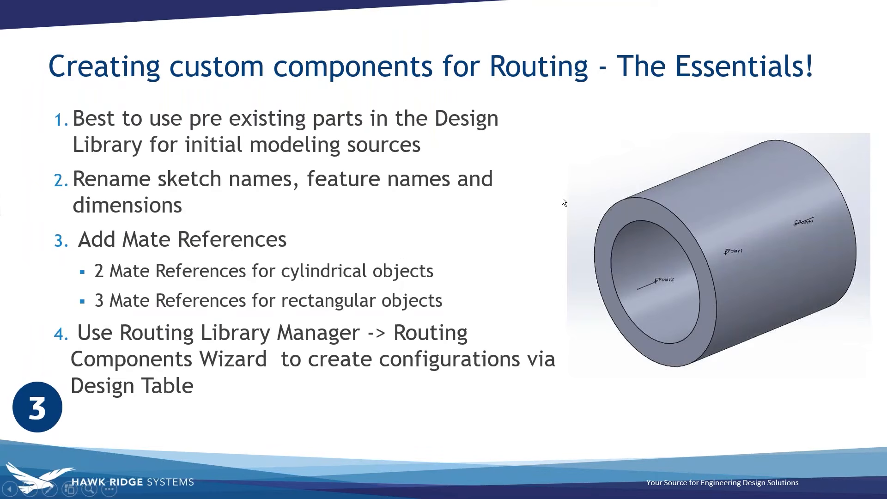
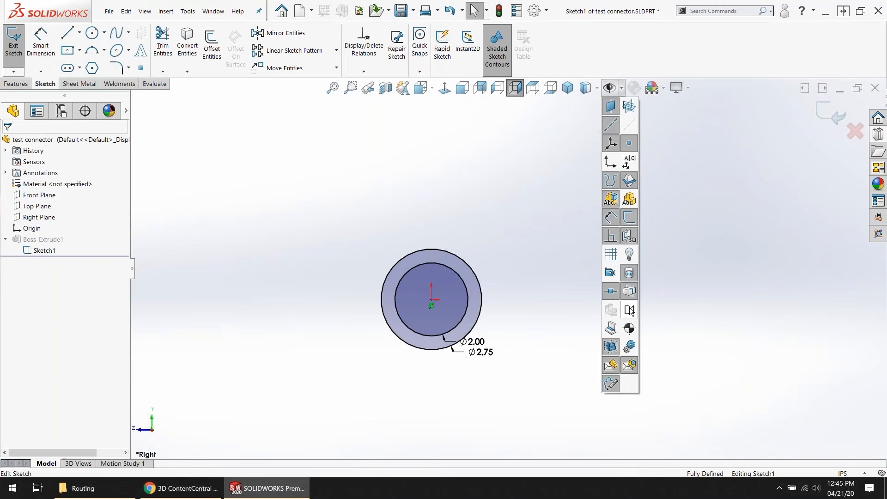
Step: Exit the sketch of the two concentric circles and examine the extrusion settings of the test connector's Boss-Extrude1 feature
middle_drag(529, 348, 489, 355)
scroll(489, 355, up, 3)
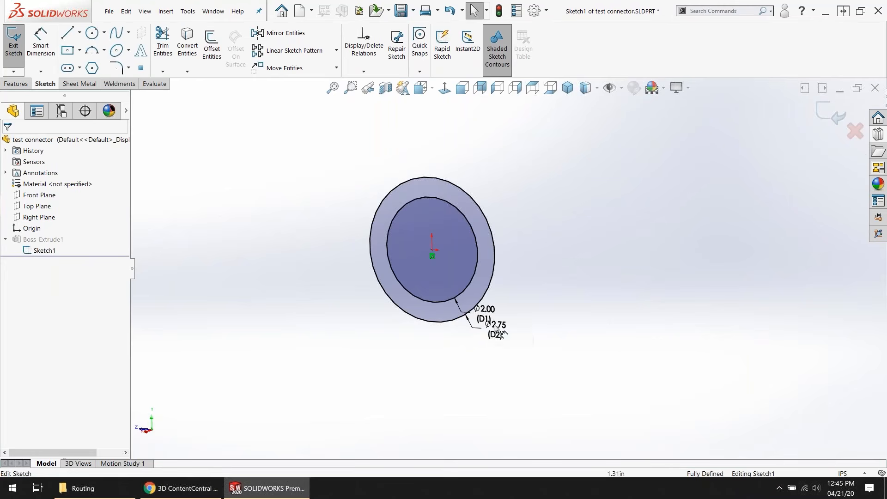
click(827, 116)
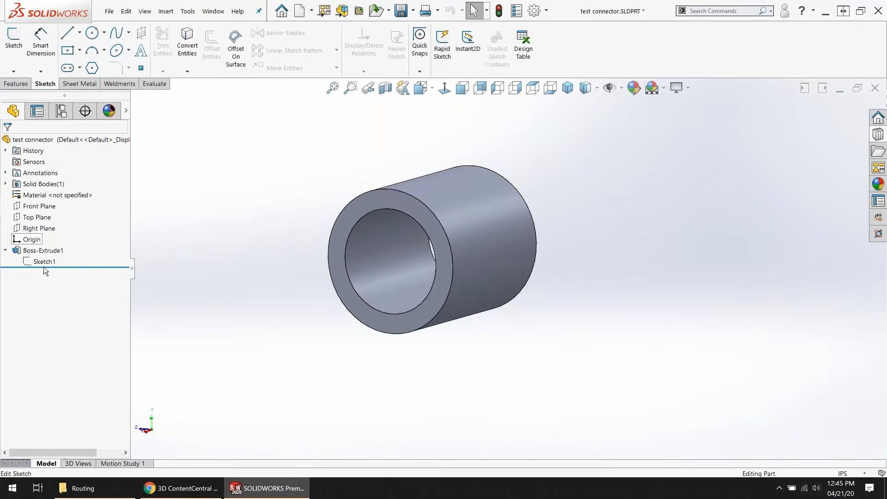
click(30, 251)
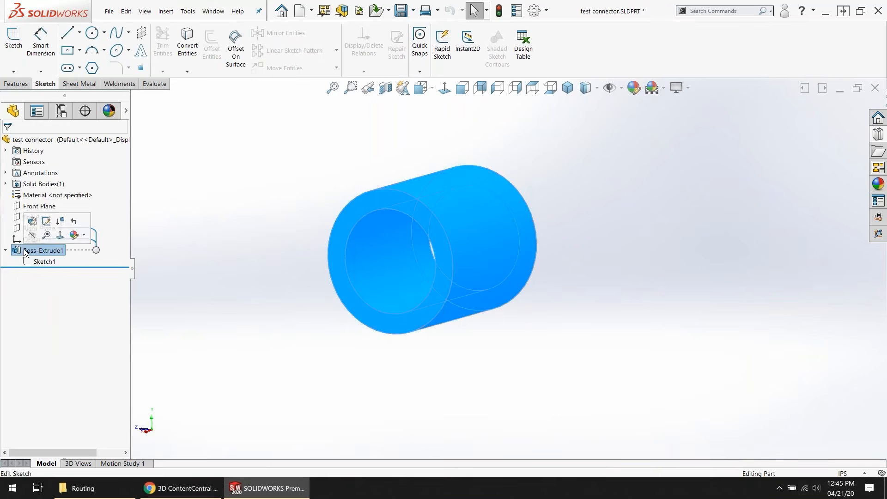
click(32, 224)
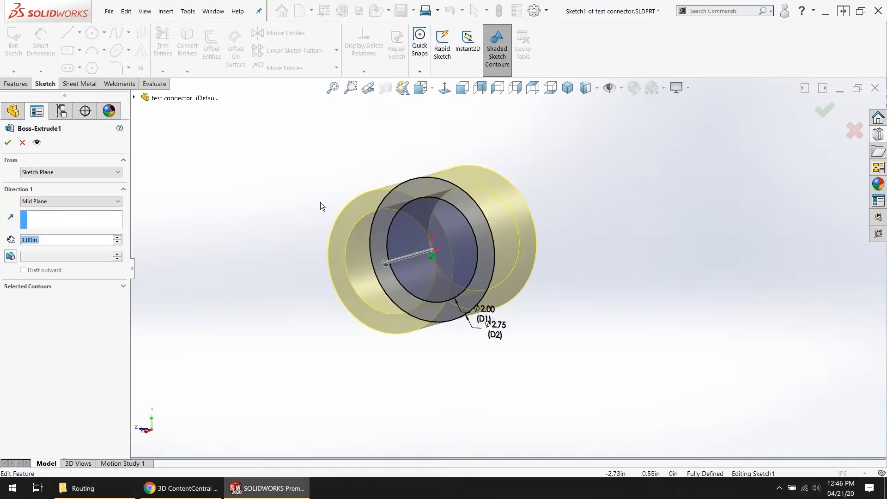
middle_drag(316, 208, 308, 235)
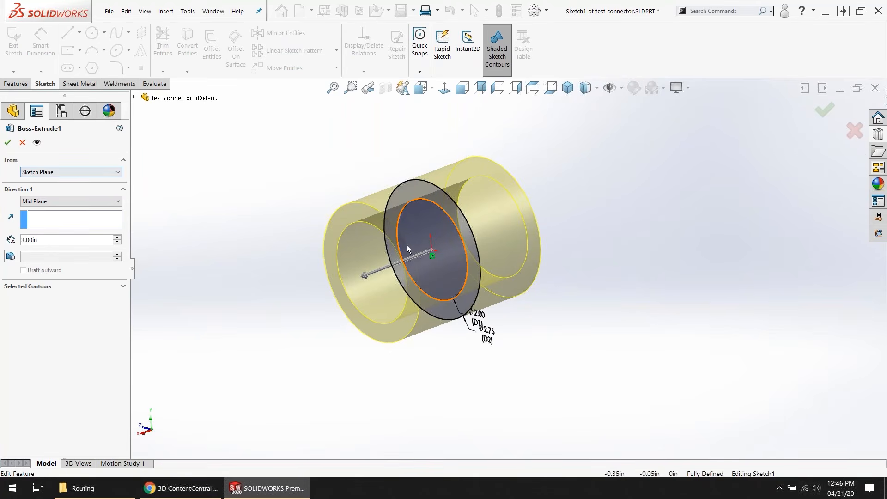
click(9, 144)
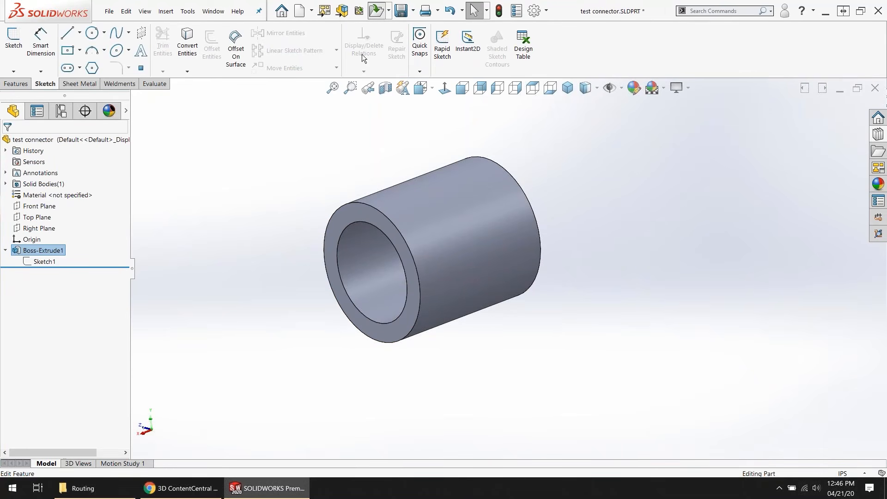
key(ctrl+o)
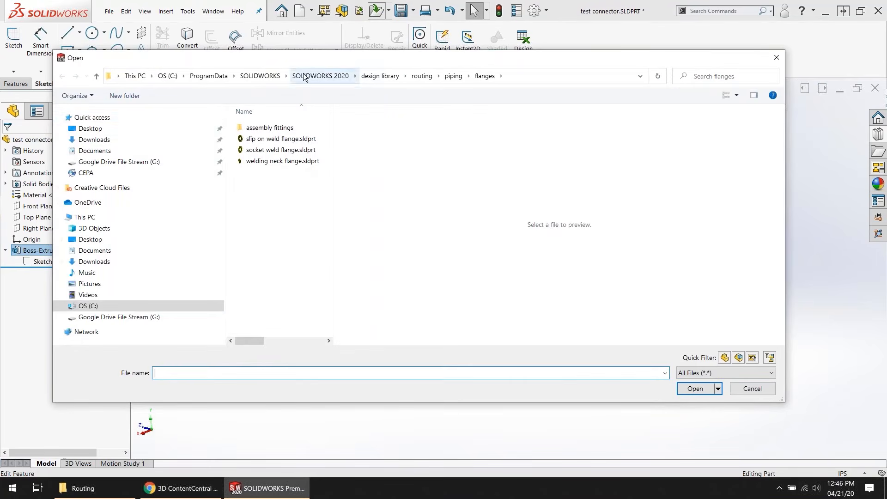
double_click(264, 148)
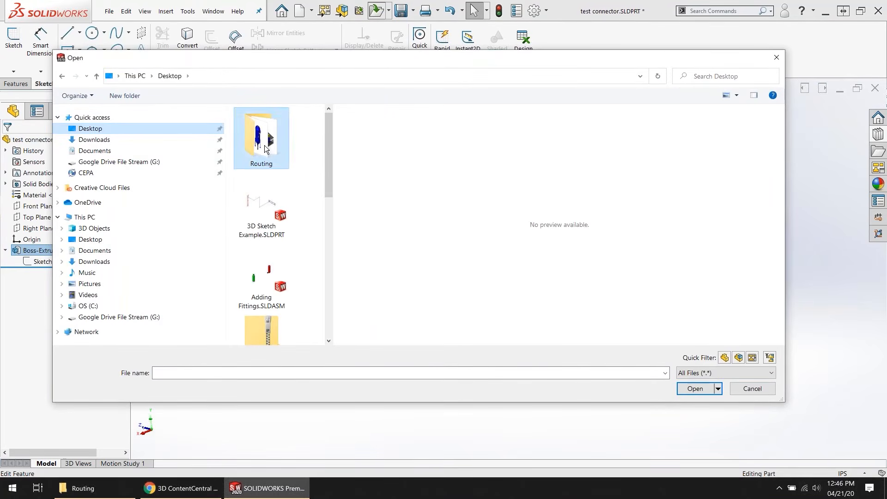
double_click(259, 149)
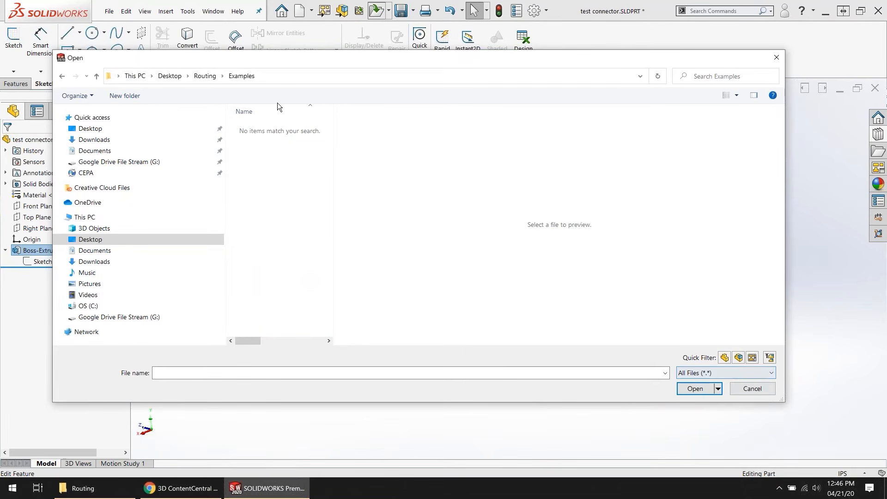
click(90, 129)
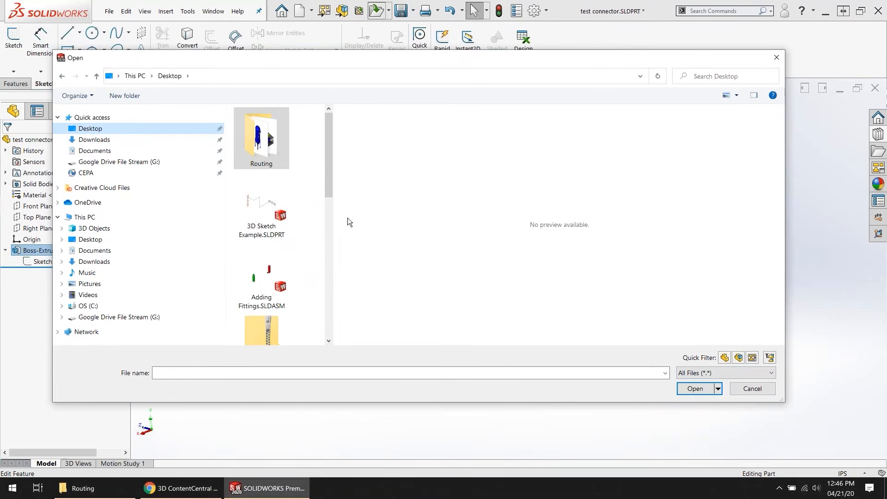
drag(334, 213, 499, 211)
click(446, 228)
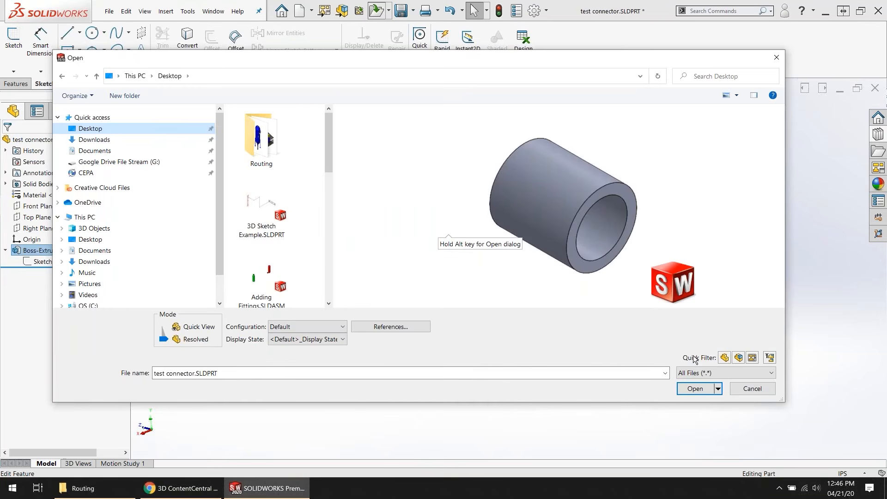
click(737, 389)
Step: Open the test connector DT part from the piping folder of the Design Library
click(877, 134)
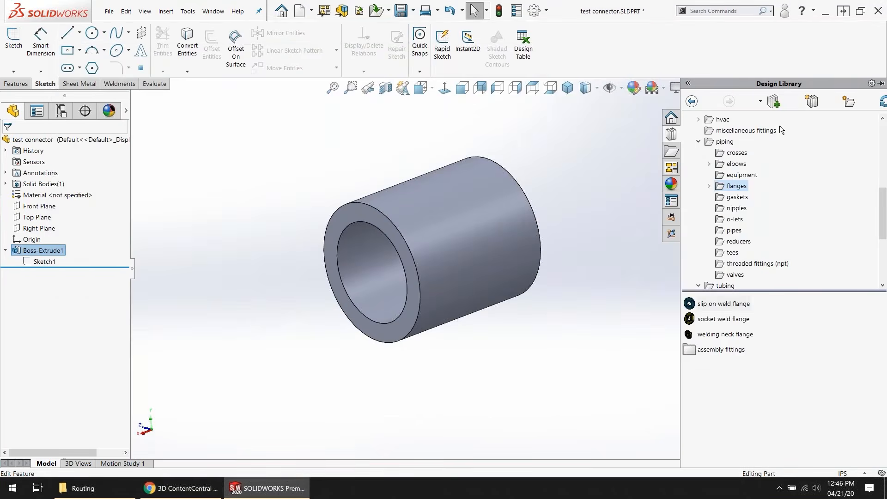
click(724, 142)
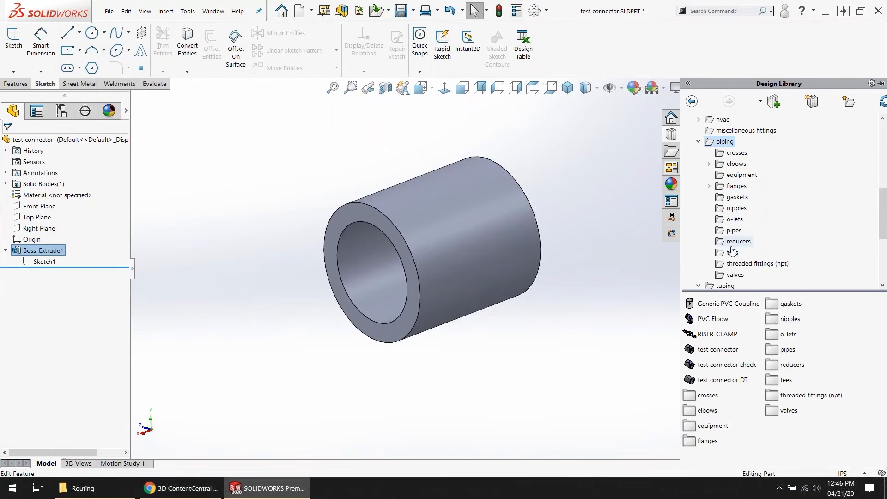
scroll(735, 243, down, 2)
scroll(733, 246, down, 3)
scroll(735, 217, up, 5)
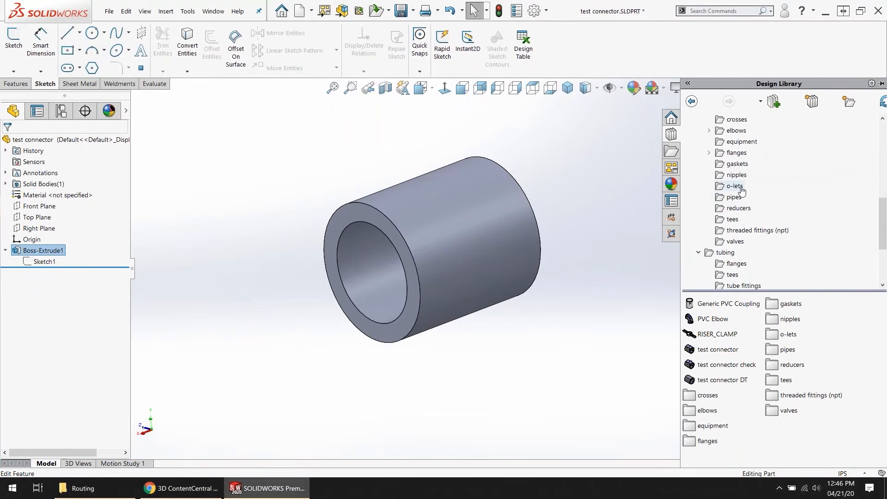
scroll(736, 211, up, 2)
scroll(736, 213, down, 1)
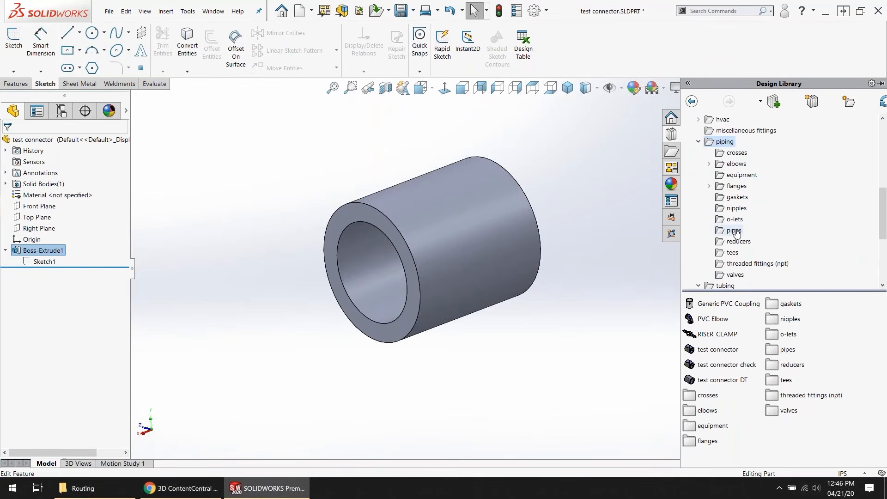
scroll(737, 213, down, 3)
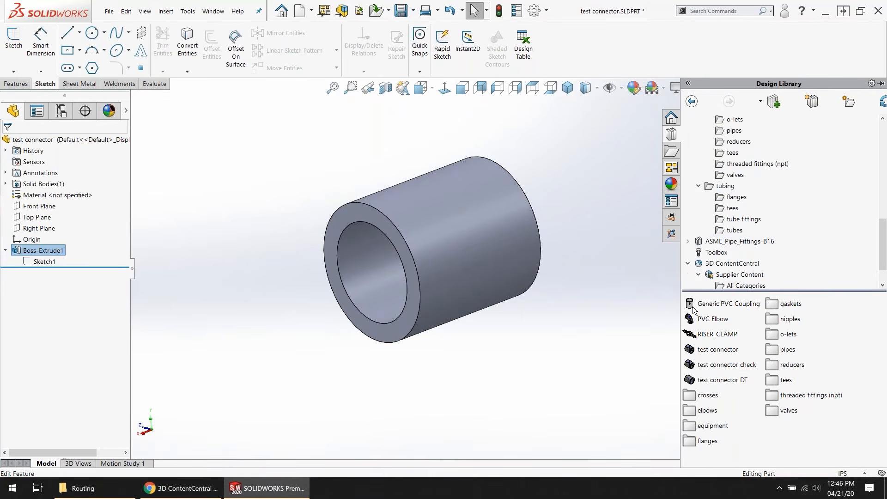
click(715, 367)
right_click(716, 380)
click(726, 385)
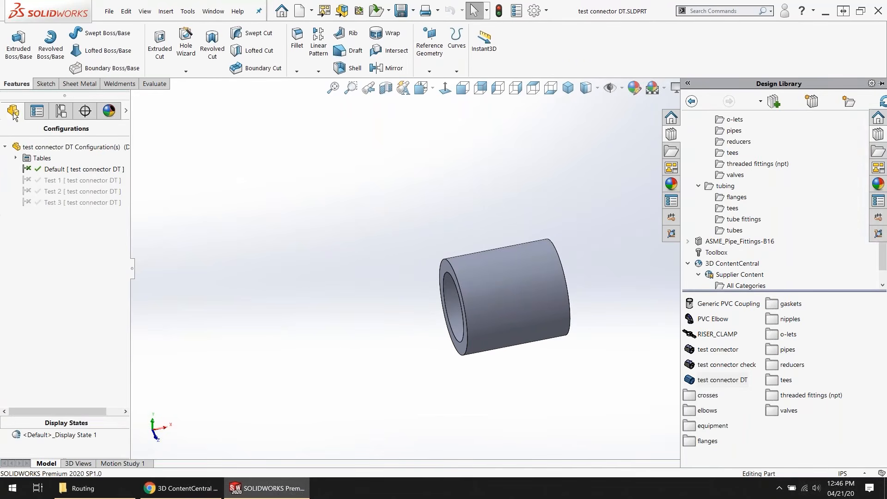
Step: Unsuppress CPoint1, CPoint2, RPoint1 and the Vertical axis in the test connector DT part, accepting the design table update
middle_drag(503, 346, 536, 341)
scroll(494, 334, down, 2)
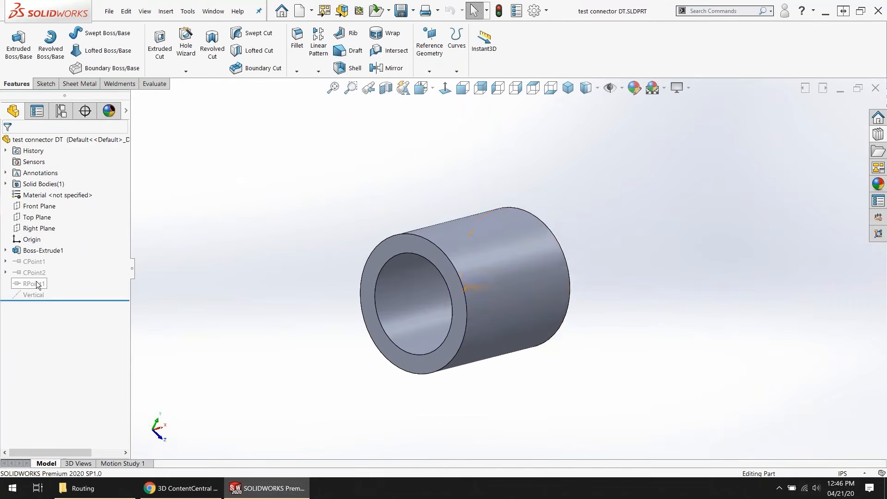
click(35, 262)
shift+click(39, 294)
click(67, 280)
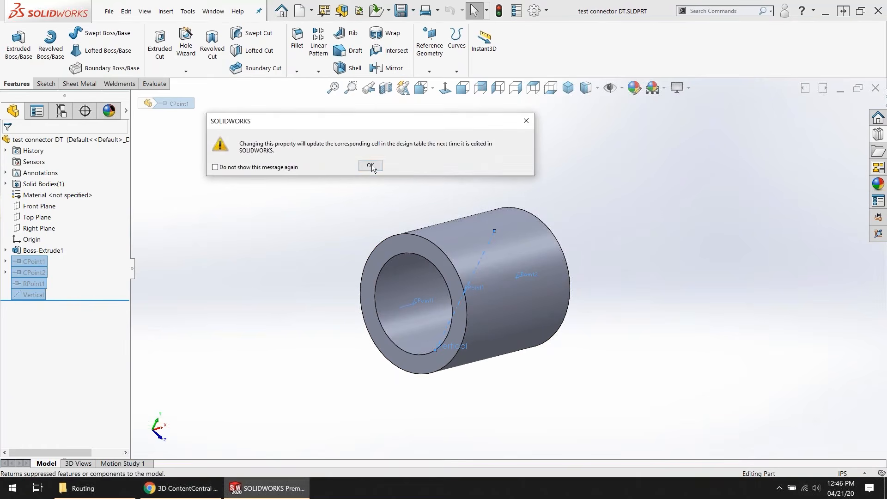
click(365, 167)
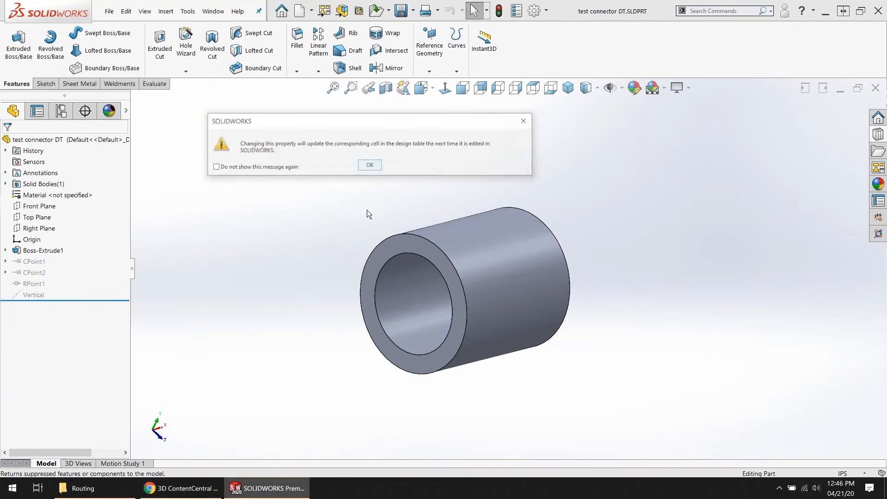
click(269, 167)
click(370, 166)
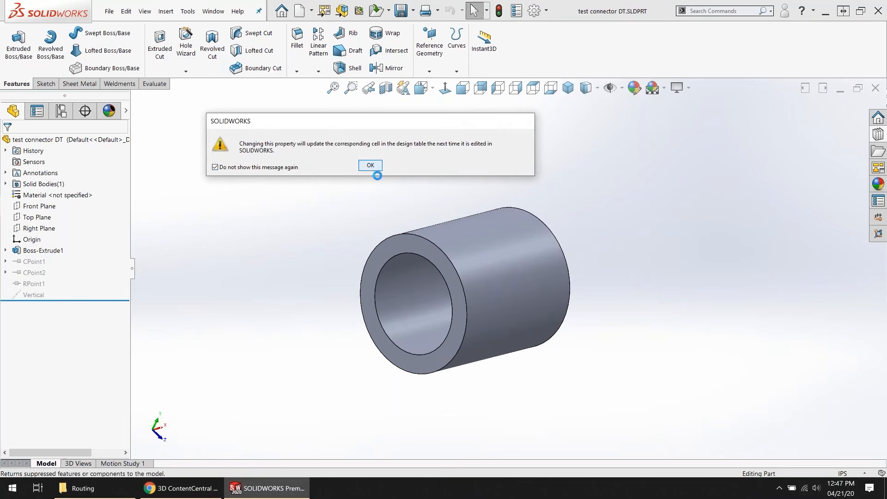
Step: Start a routing connection point on the inner circular edge of the connector's front face with the Fabricated Pipe route type
click(193, 14)
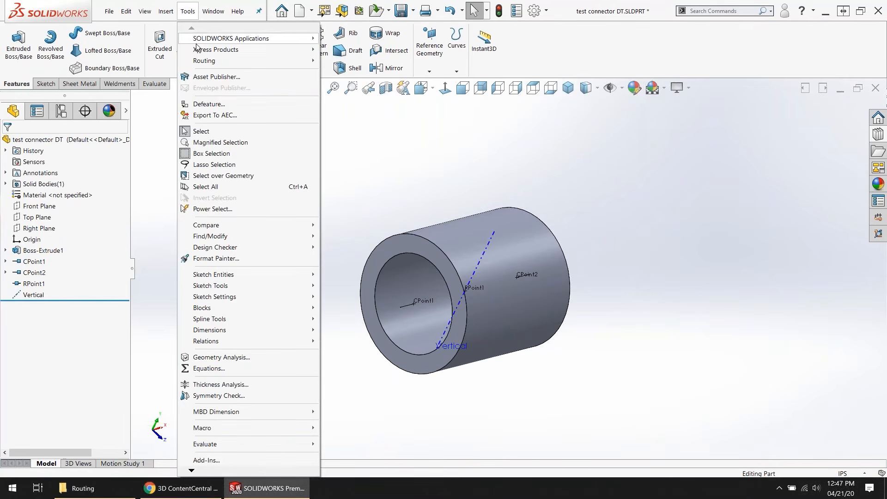
mouse_move(204, 60)
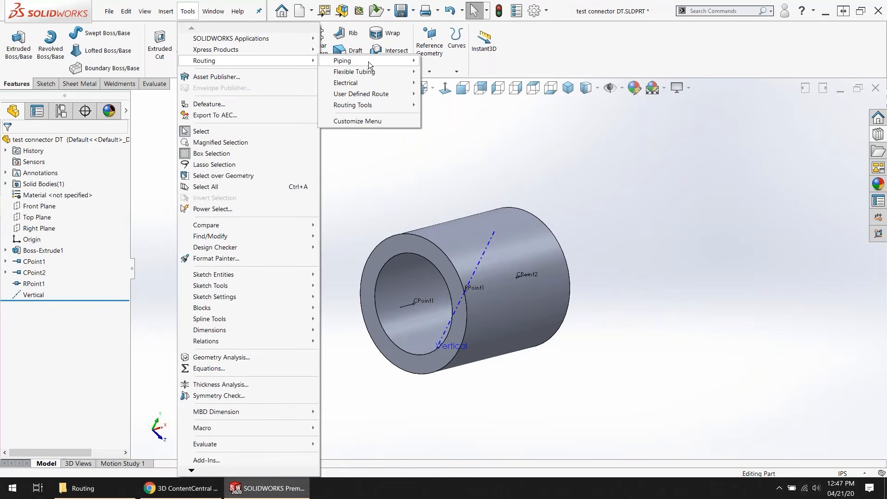
click(366, 110)
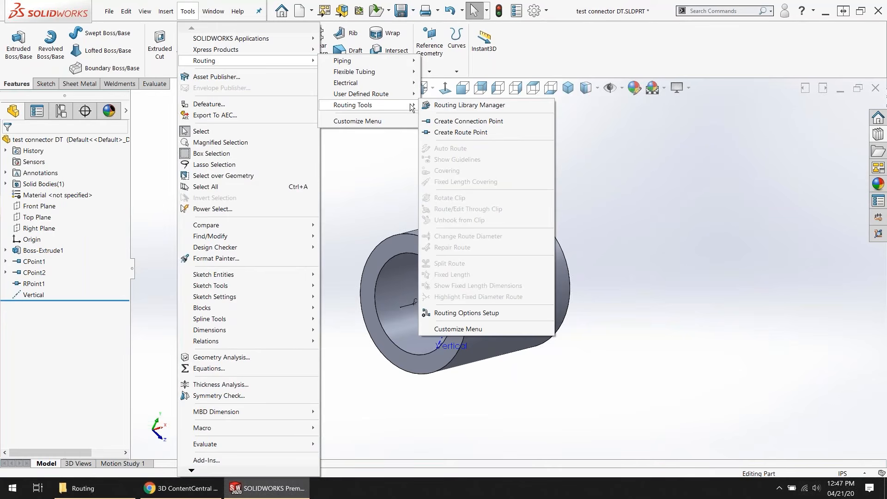
click(454, 121)
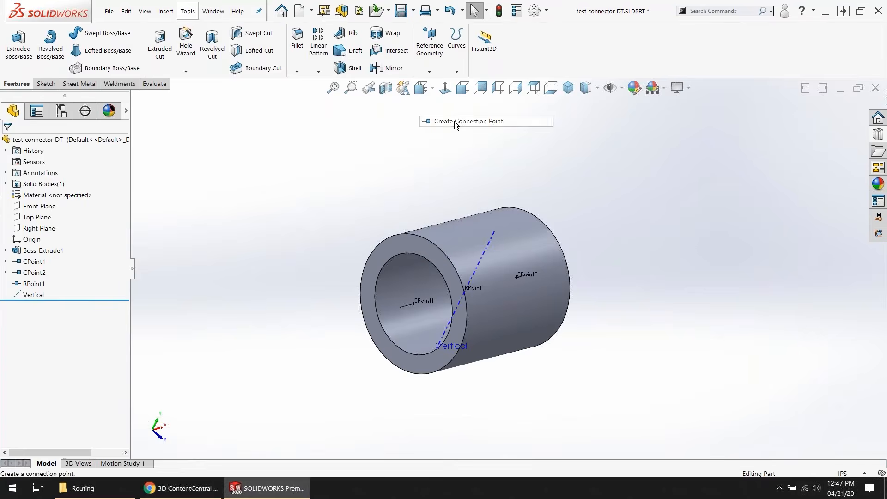
click(420, 257)
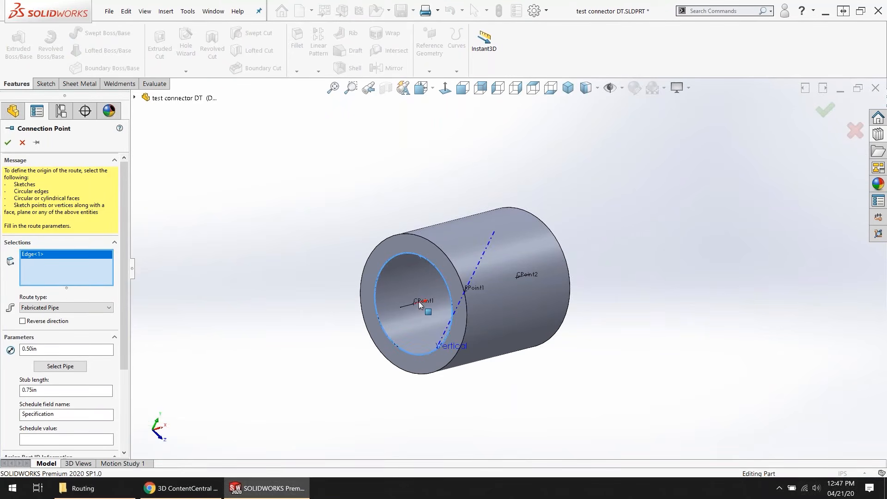
drag(131, 272, 220, 276)
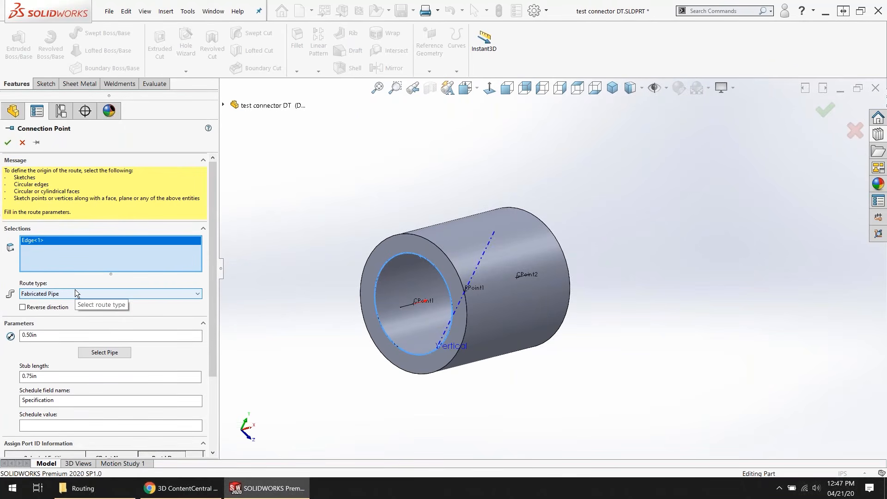
click(76, 292)
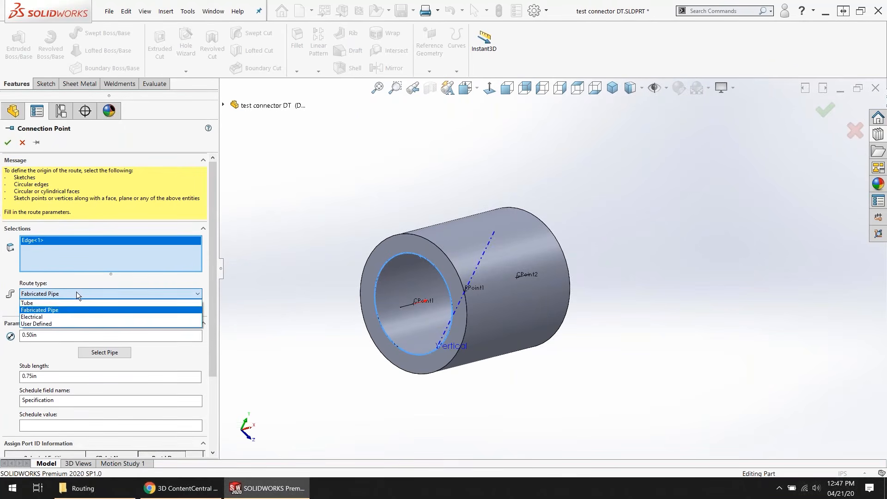
click(49, 312)
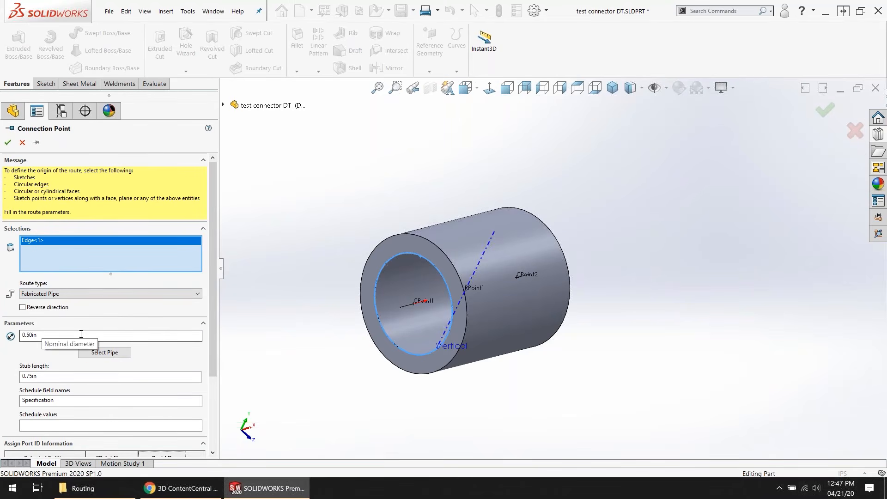
Step: Examine the connection point's parameters and the base configurations available for its pipe part, and cancel the connection point
scroll(213, 331, down, 3)
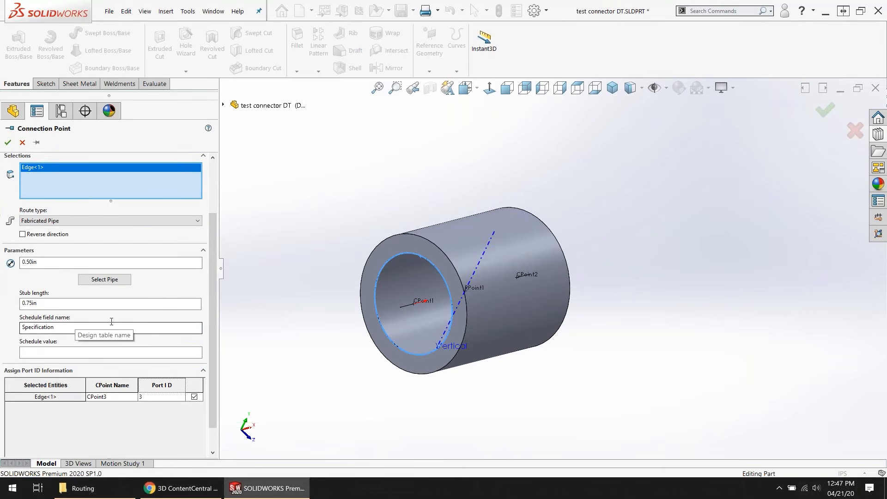
click(105, 280)
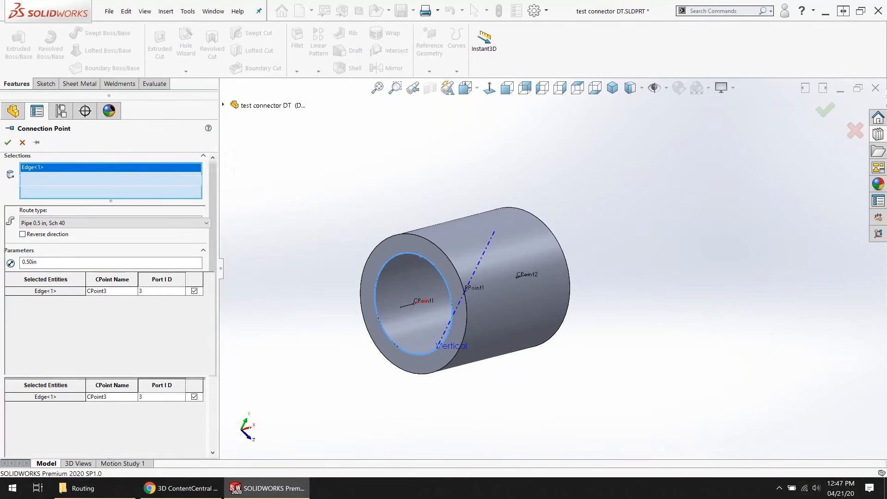
click(81, 221)
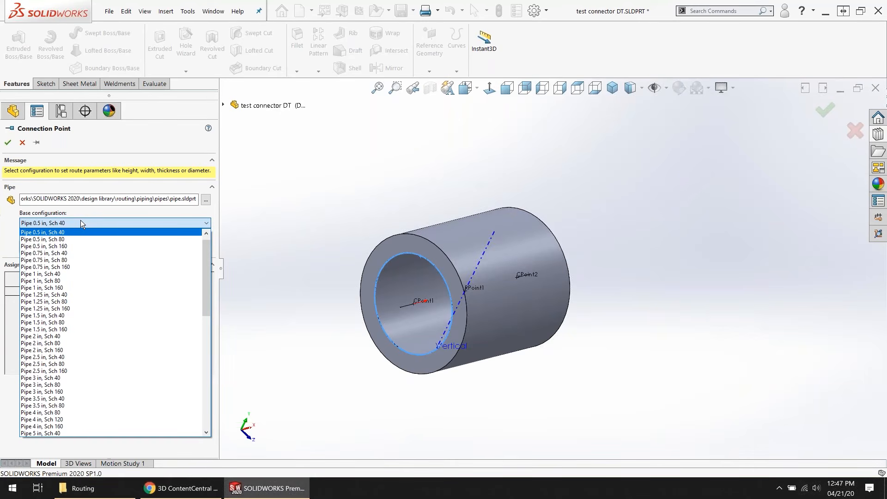
click(21, 145)
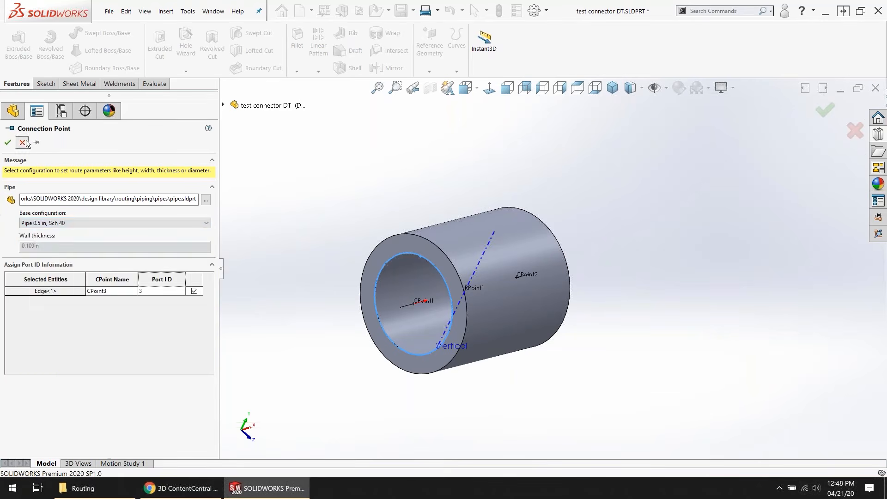
click(23, 142)
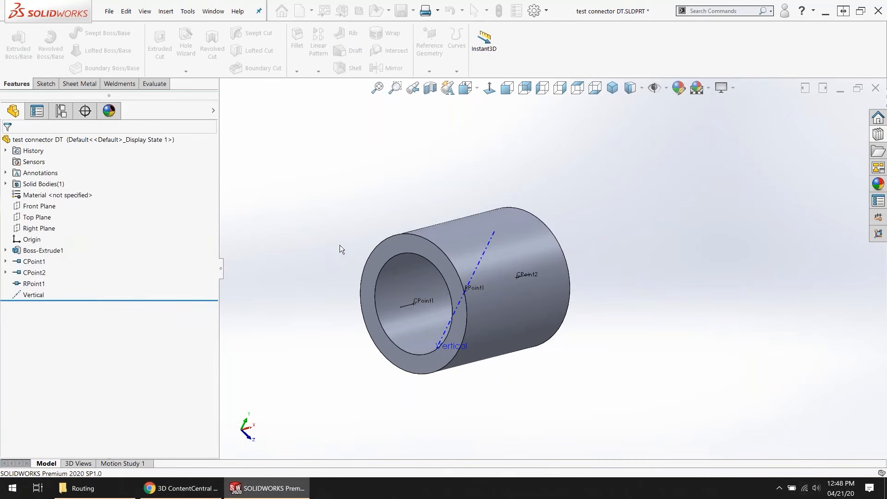
Step: Launch the Routing Library Manager from the routing file location options and open the Routing Component Wizard
click(534, 10)
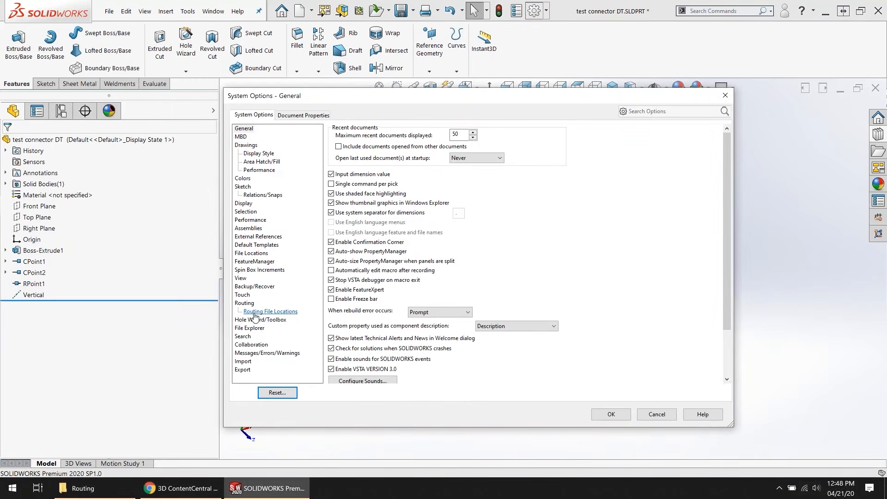
click(270, 312)
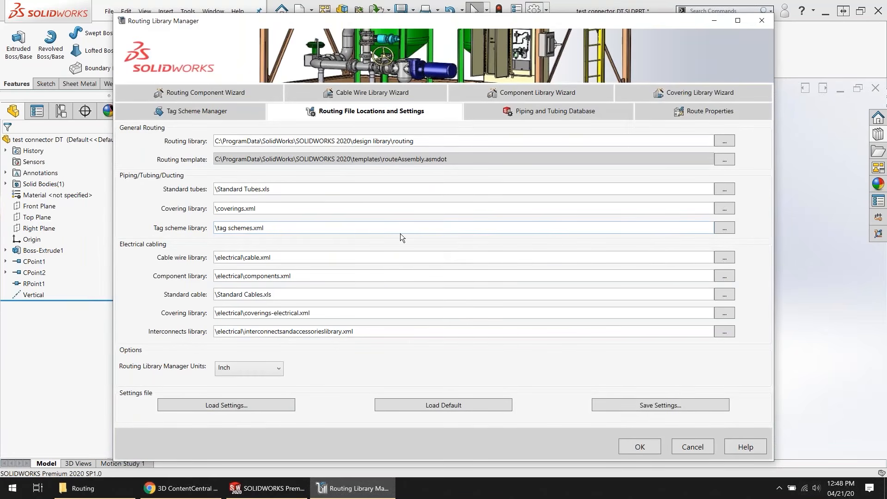
click(245, 97)
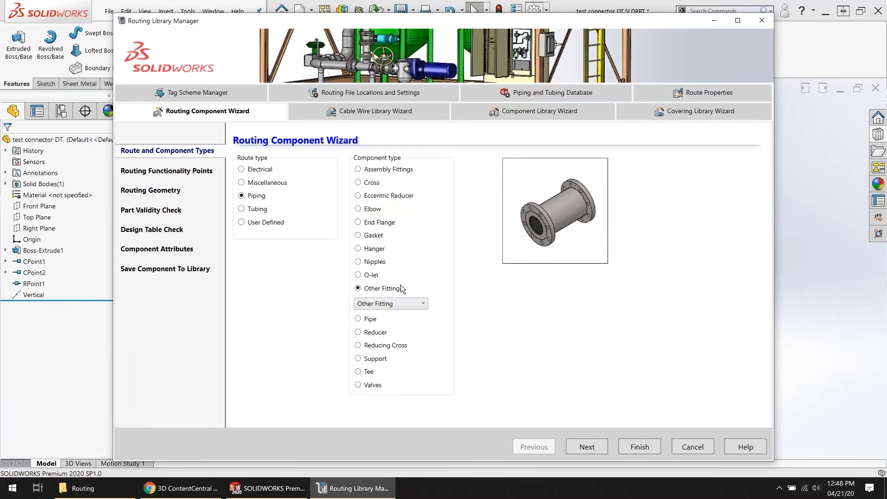
Step: Define the connector as a Piping component of type Other Fittings with the Coupling/Union subtype
click(381, 170)
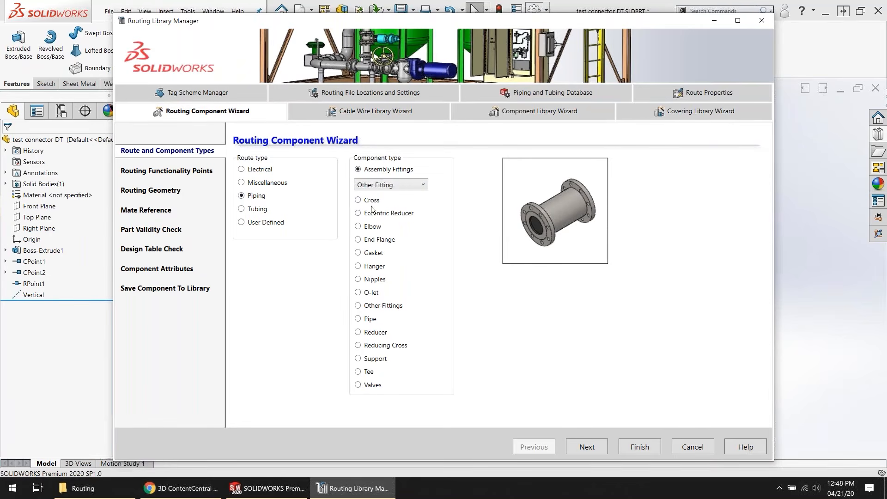
click(370, 200)
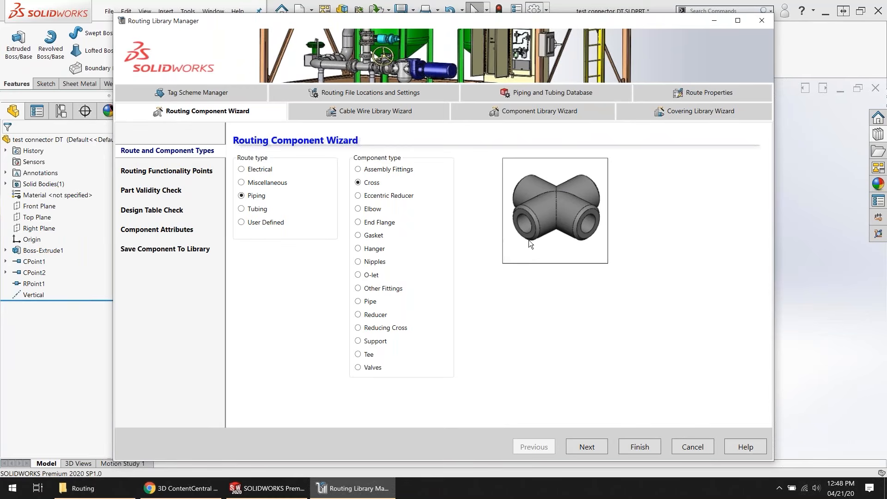
click(372, 290)
click(377, 305)
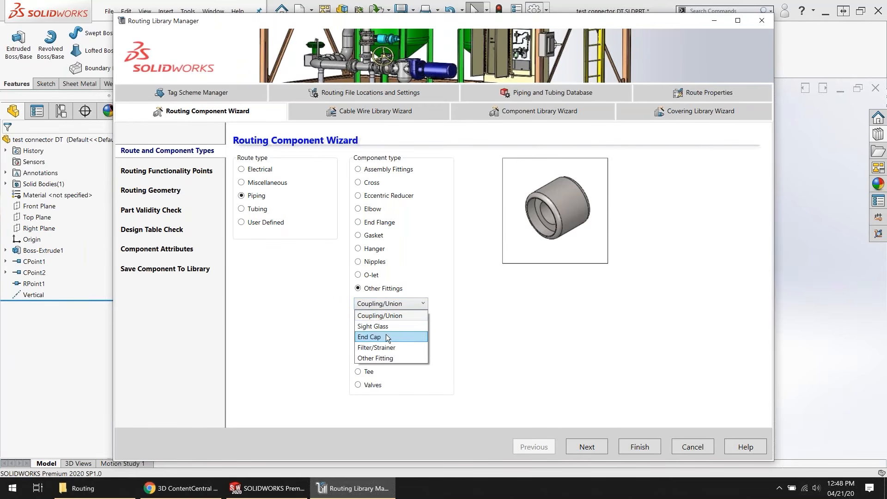
click(386, 316)
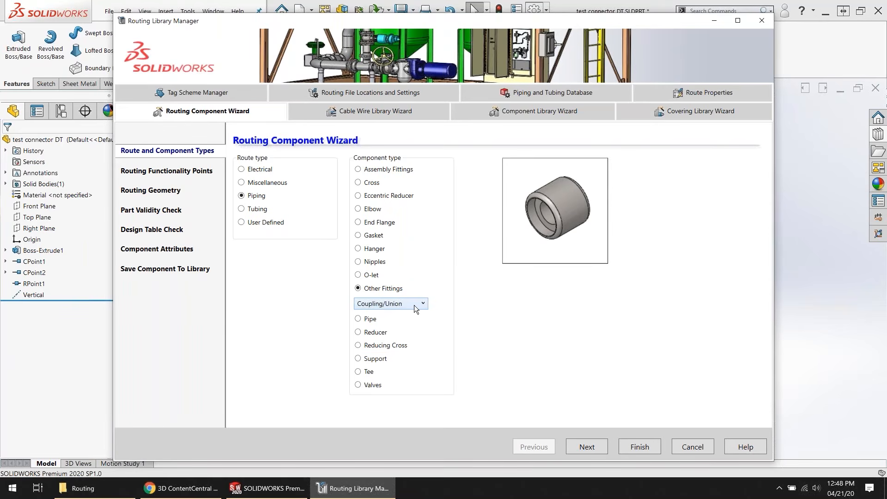
Step: Advance the wizard through the routing functionality points and Vertical axis geometry to the part validity check
click(576, 448)
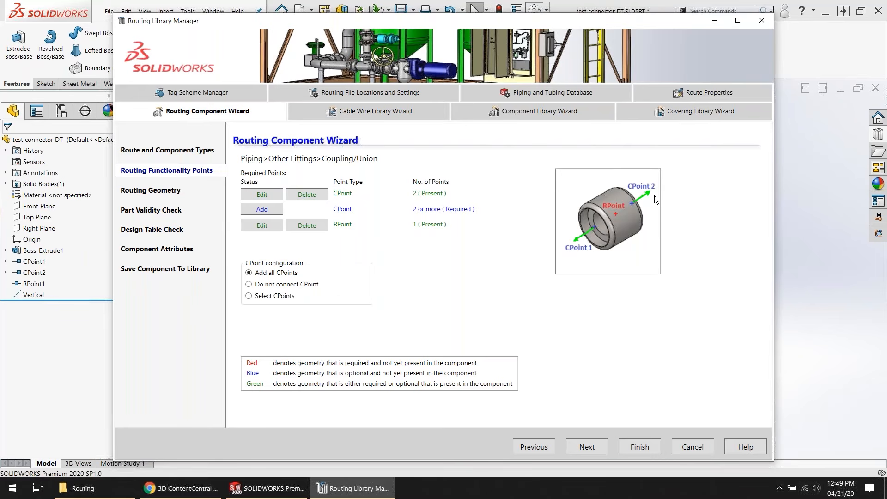
click(587, 447)
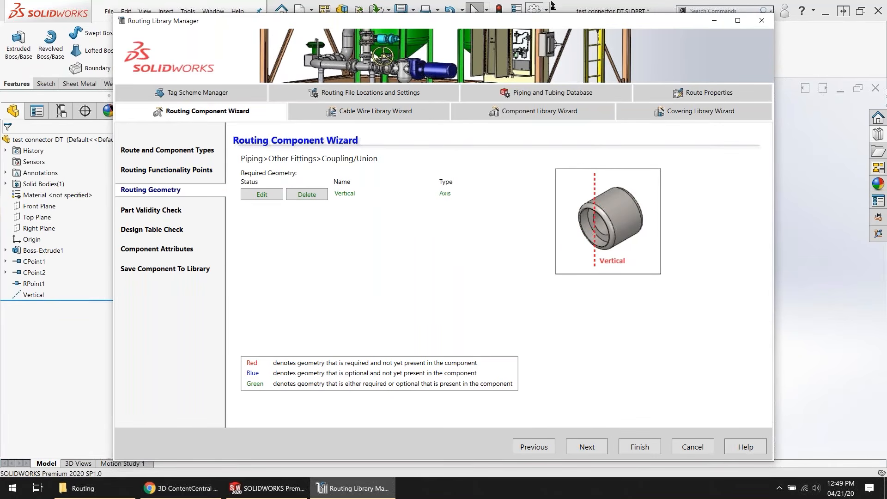
drag(550, 27, 544, 62)
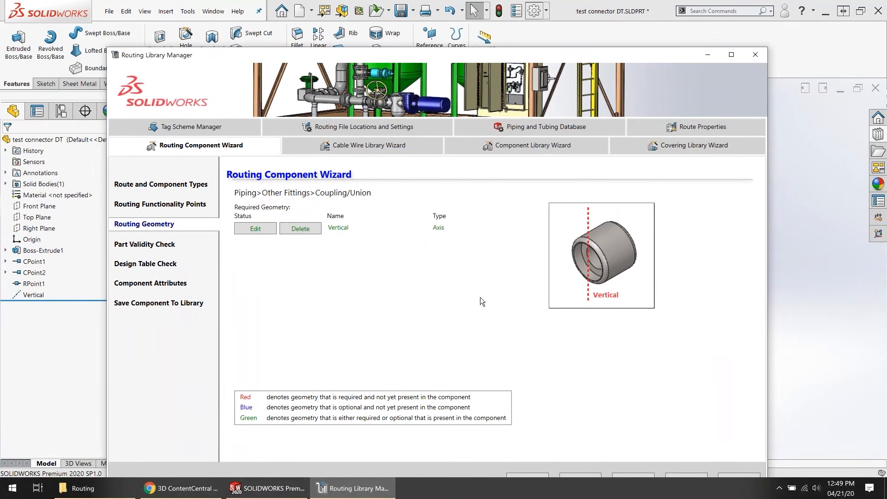
drag(505, 55, 508, 16)
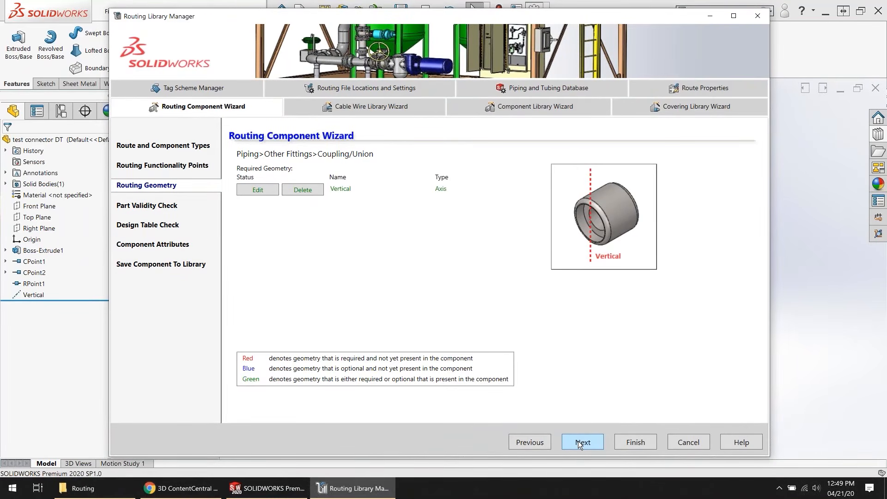
click(580, 443)
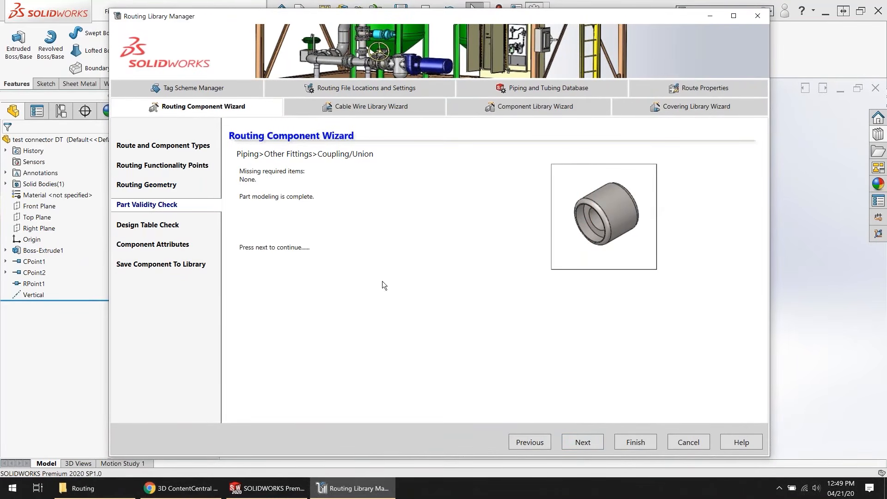
Step: Proceed to the design table check and compare the connector's design table worksheet with the required parameters
click(580, 442)
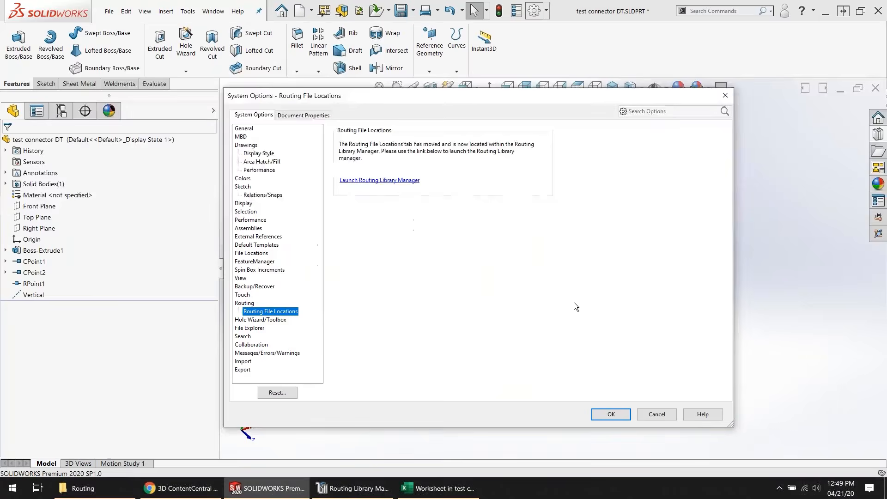
click(437, 487)
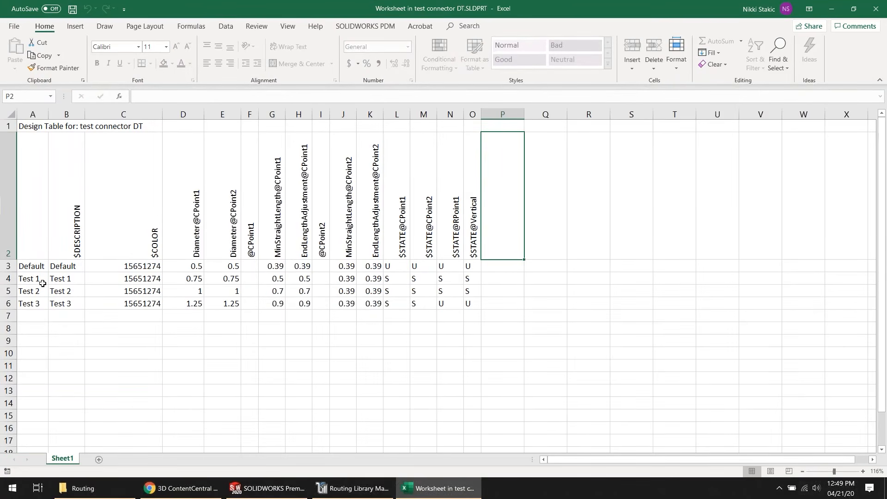
click(363, 493)
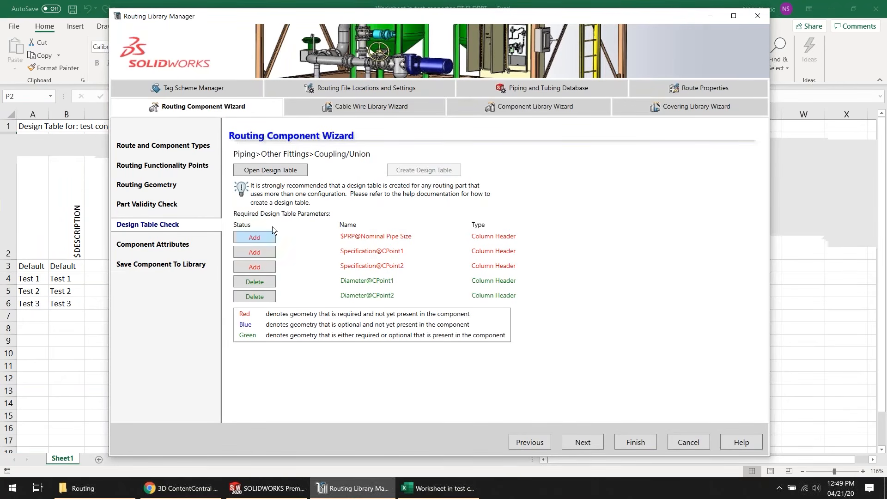
click(414, 169)
click(271, 168)
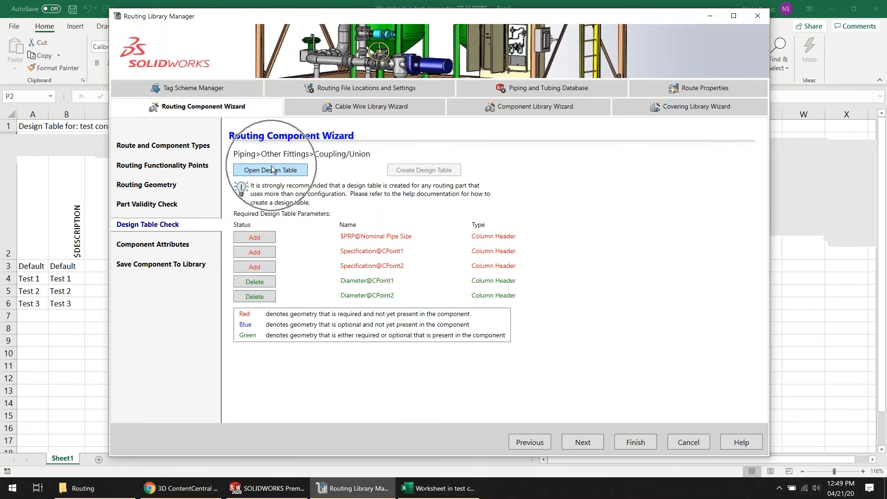
click(272, 166)
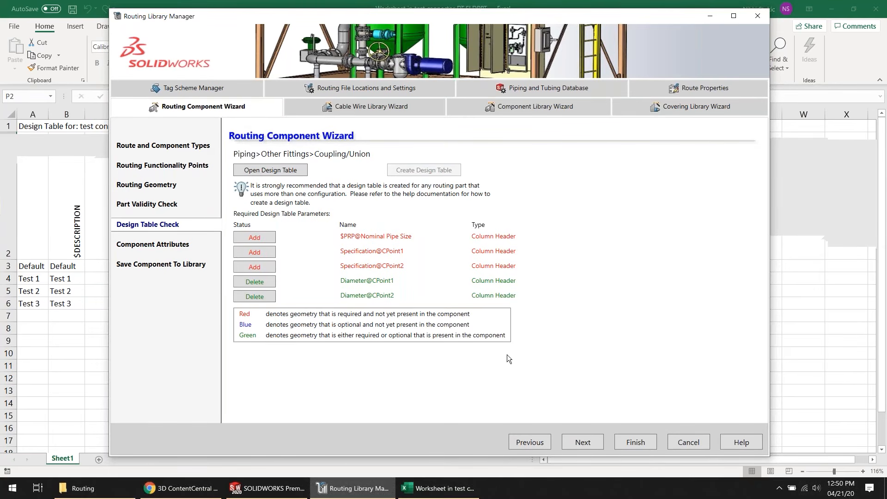
Step: Continue to the component attributes and keep Default as the configuration
click(576, 440)
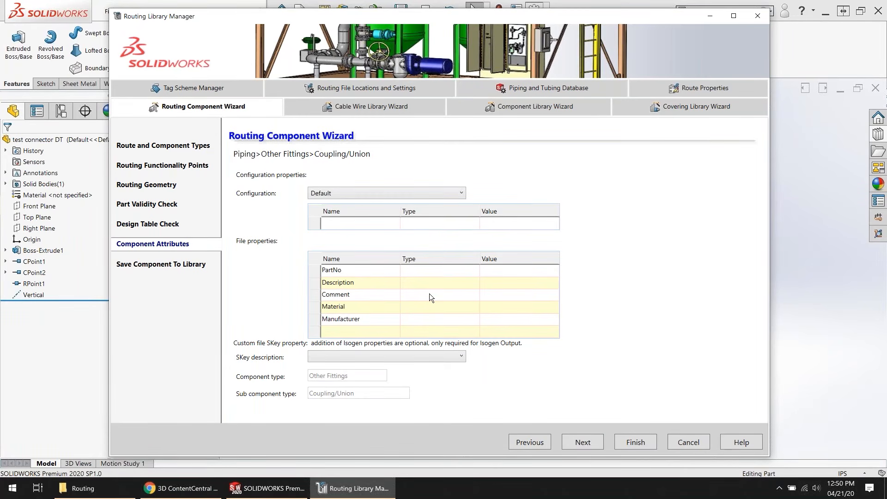
click(421, 191)
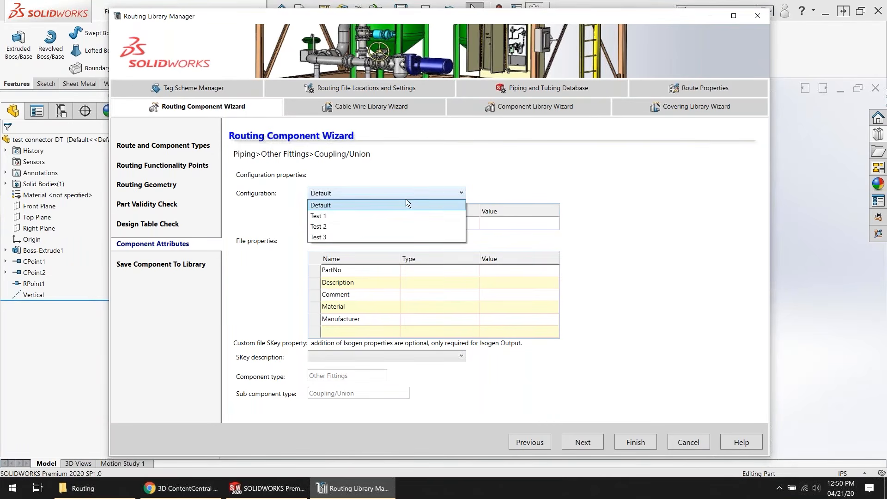
click(378, 193)
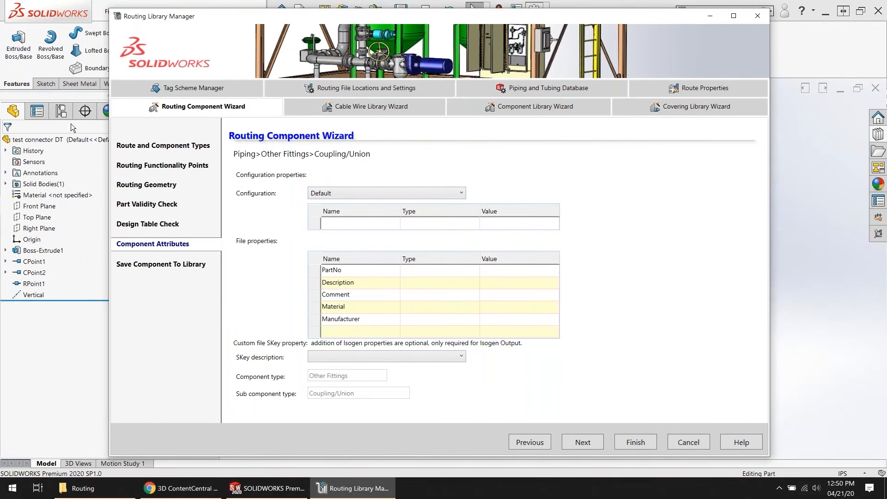
Step: Close the system options to examine the connector part's configurations, and return to the wizard's component attributes
drag(251, 16, 441, 22)
click(56, 116)
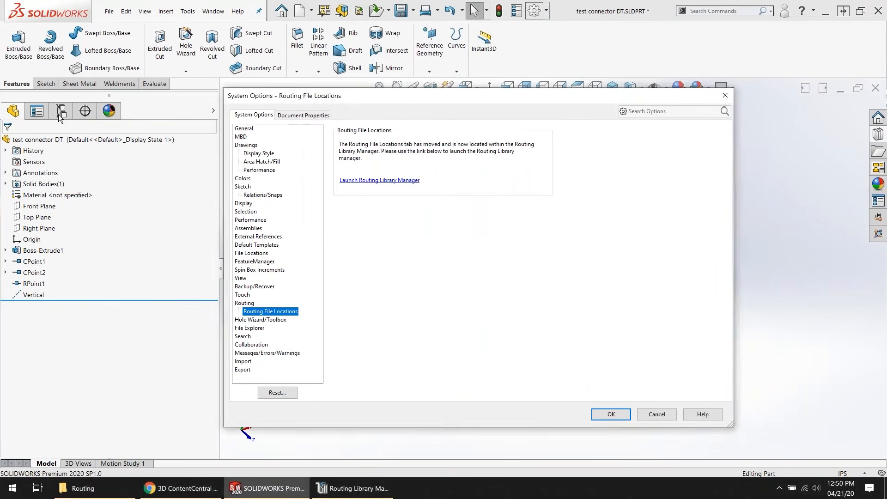
click(607, 415)
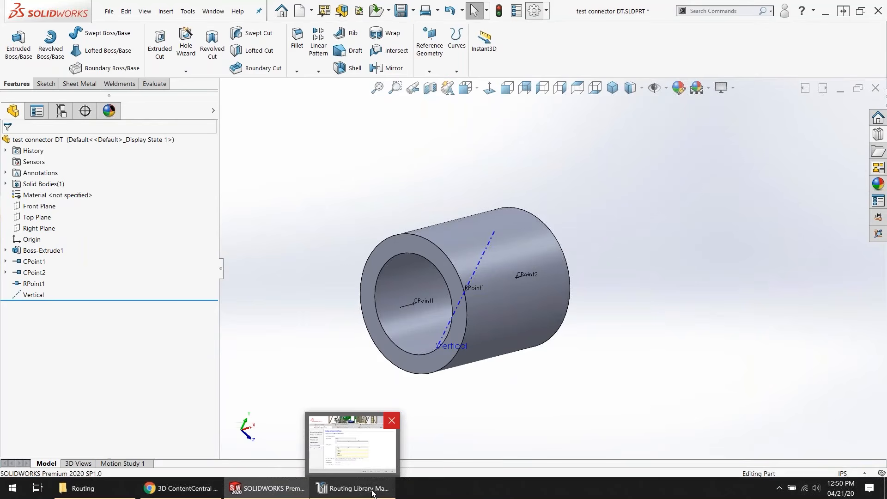
click(372, 490)
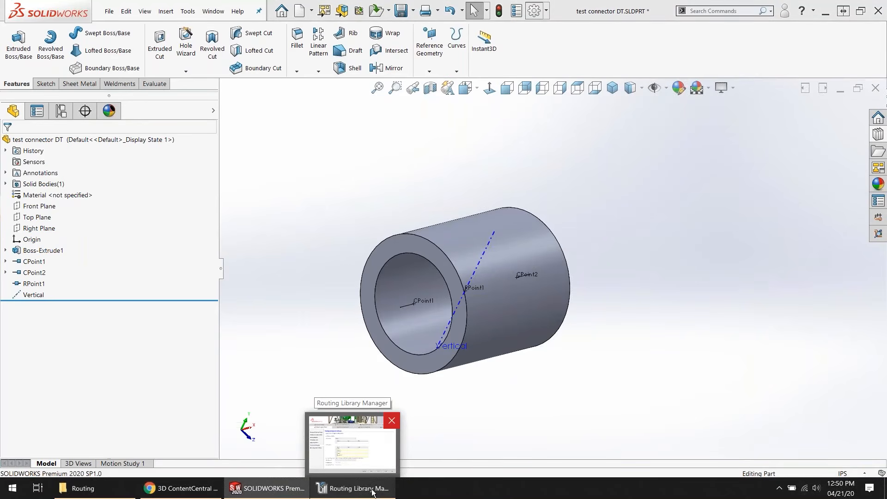
right_click(372, 490)
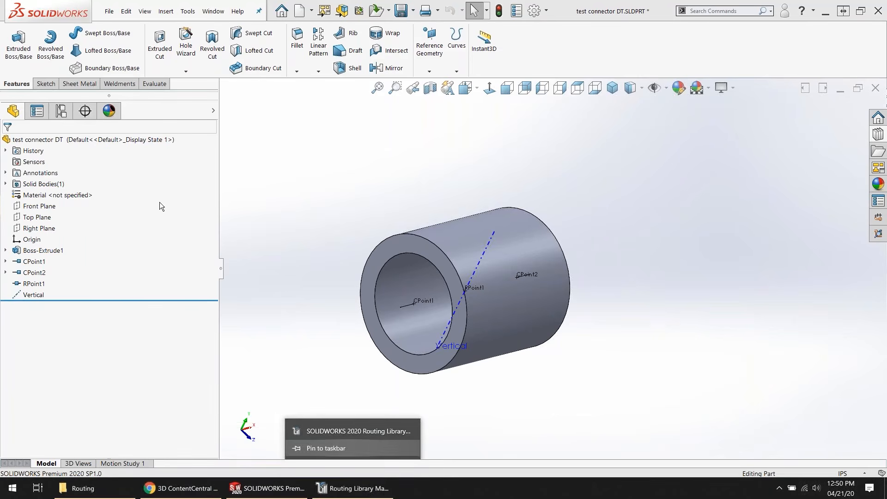
click(60, 110)
click(49, 193)
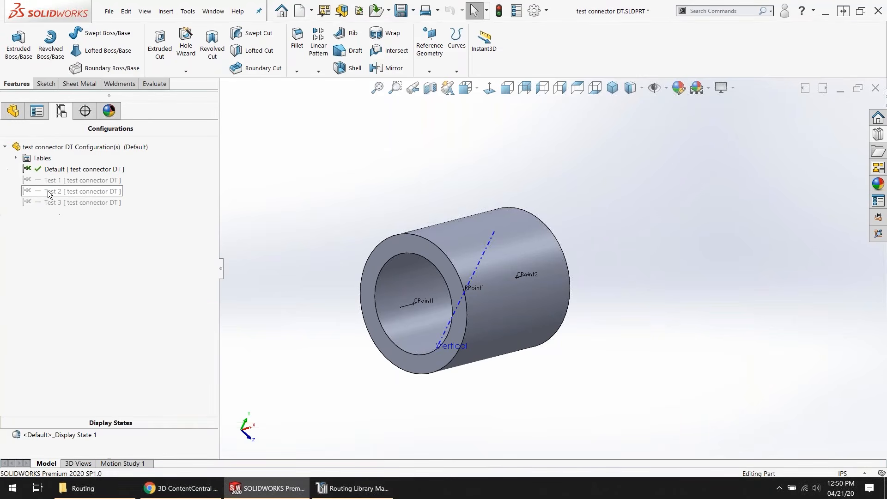
click(60, 190)
click(382, 488)
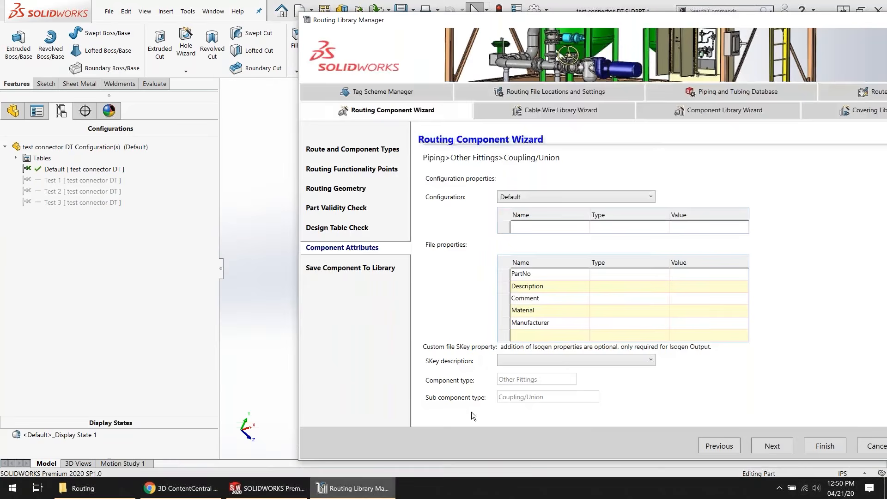
drag(612, 20, 419, 15)
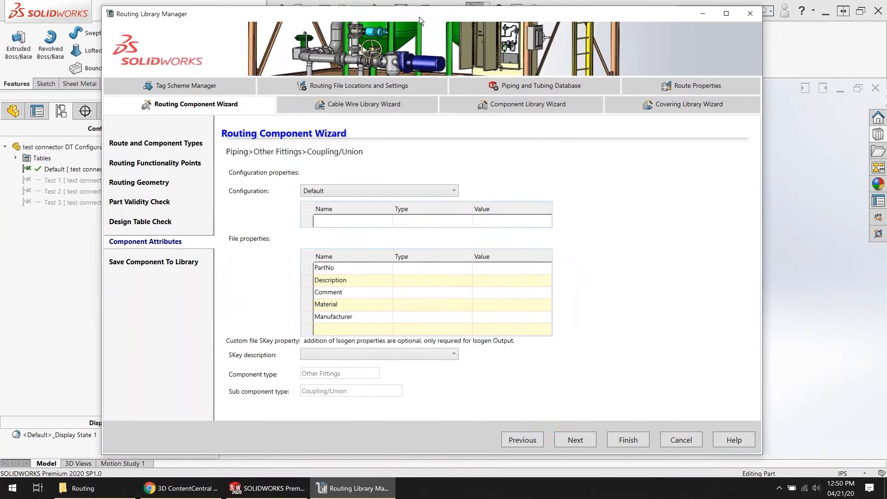
Step: Save test connector DT.SLDPRT to the routing\piping library folder without adding it to the Piping & Tubing database
click(582, 441)
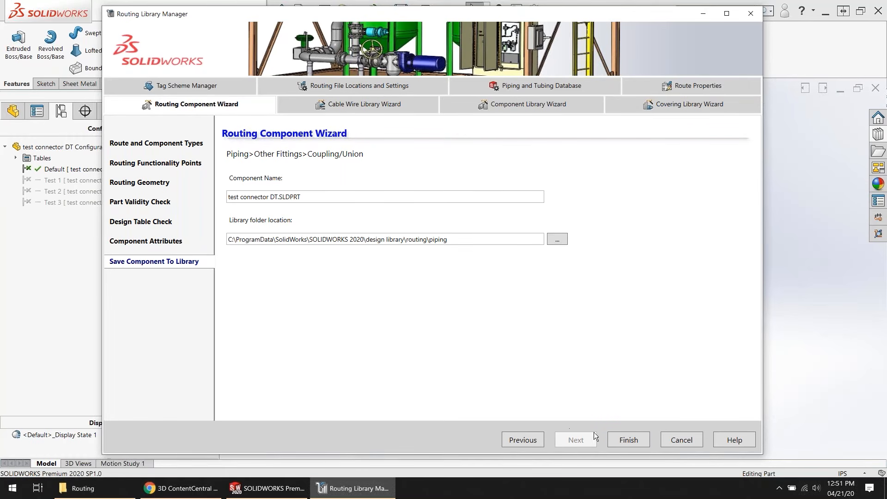
click(636, 440)
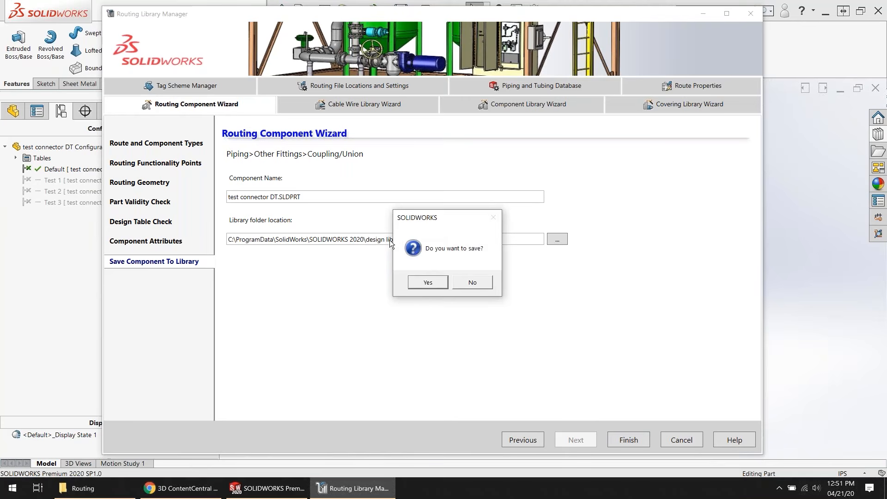
click(444, 282)
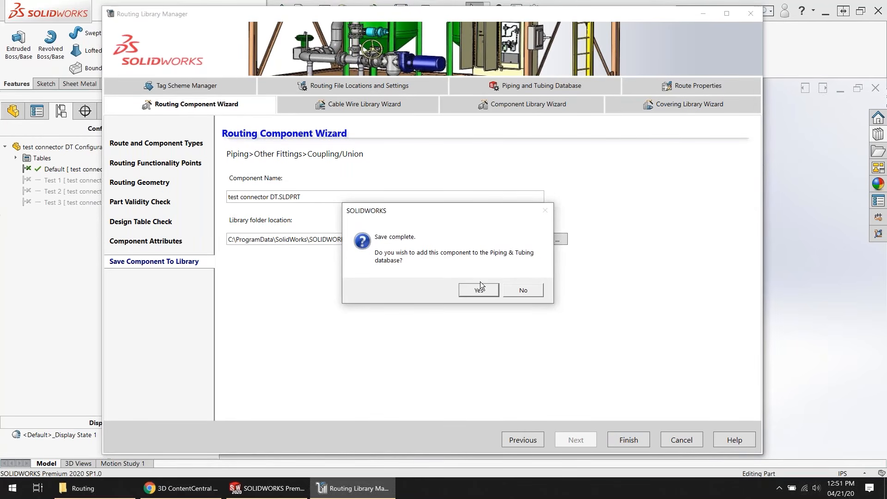
click(517, 289)
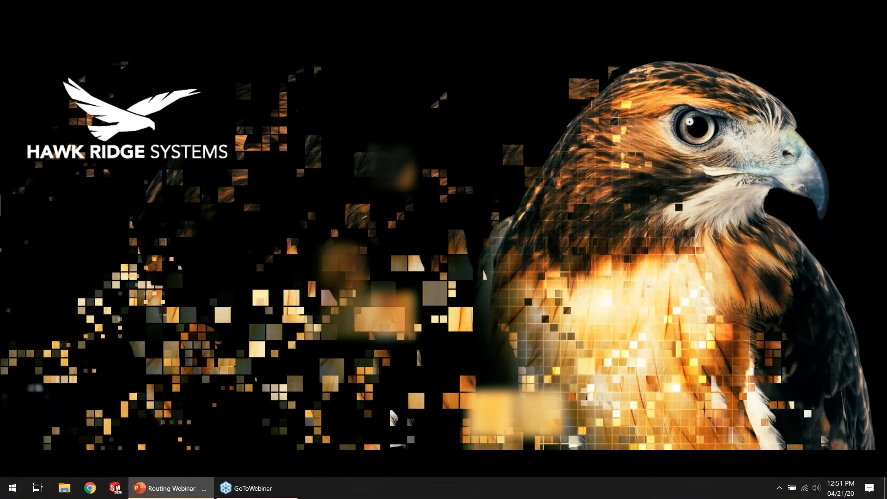
key(shift+F5)
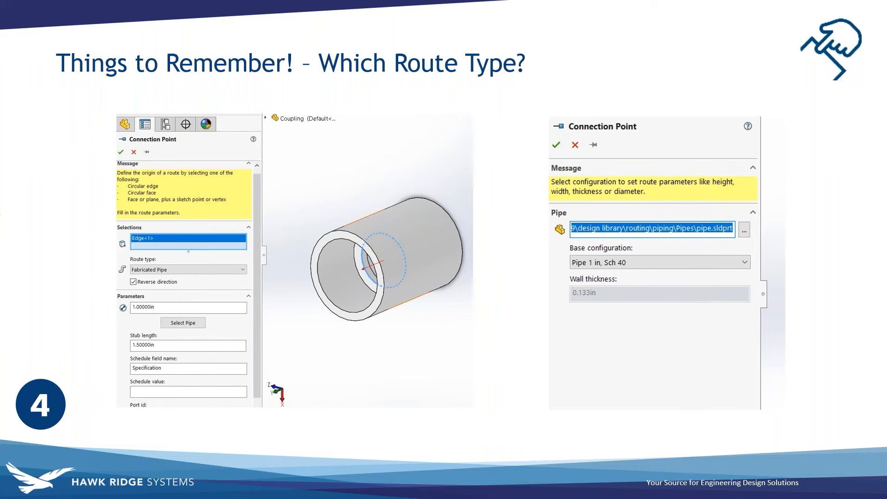
key(Right)
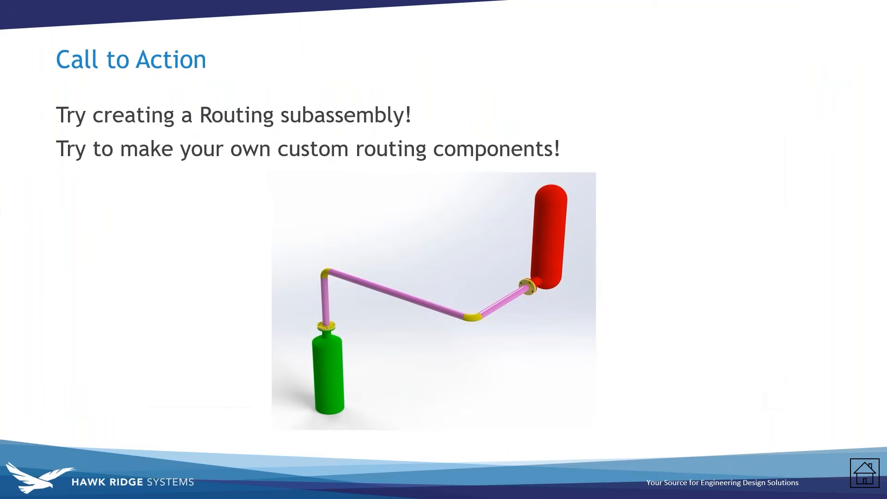
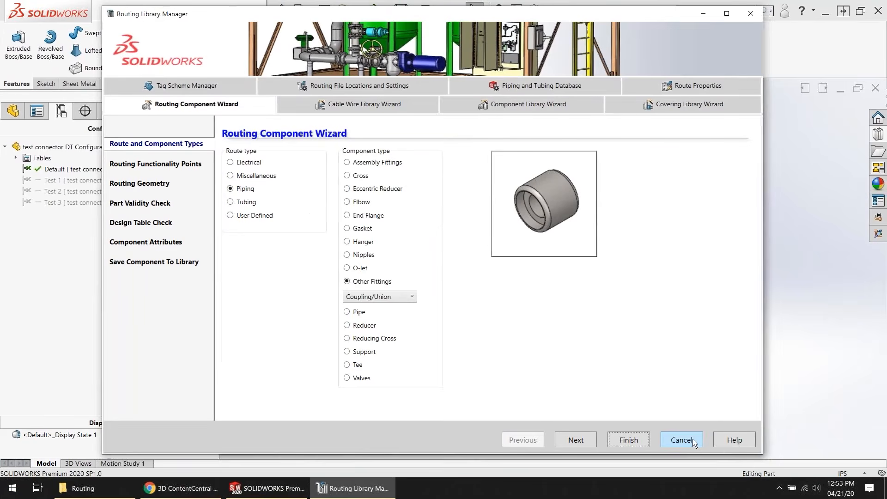
Step: Exit the Routing Component Wizard and close the Routing Library Manager
click(681, 439)
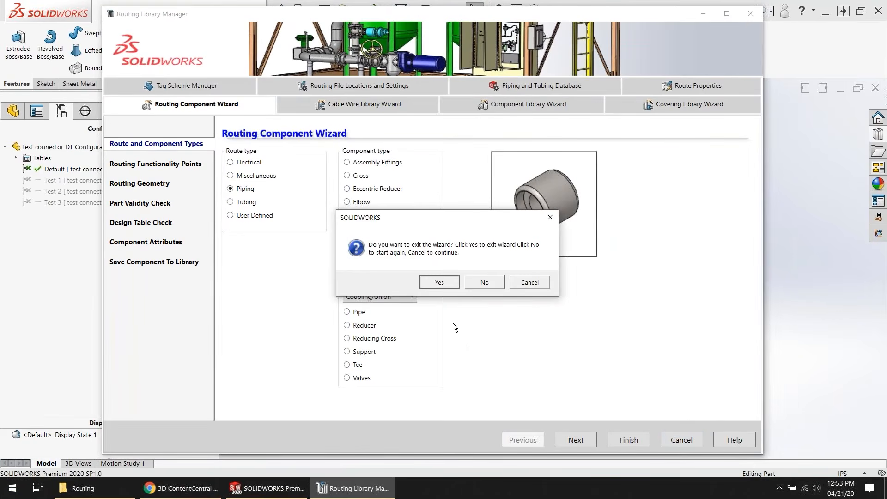
click(450, 282)
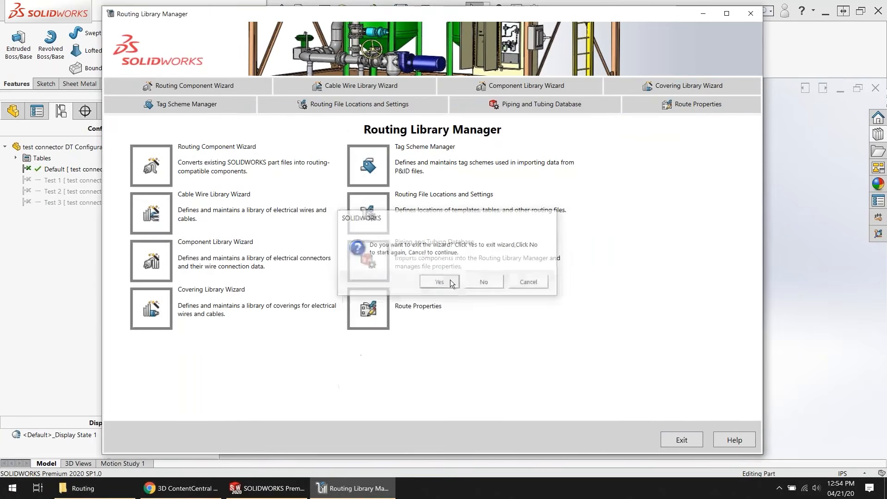
click(750, 16)
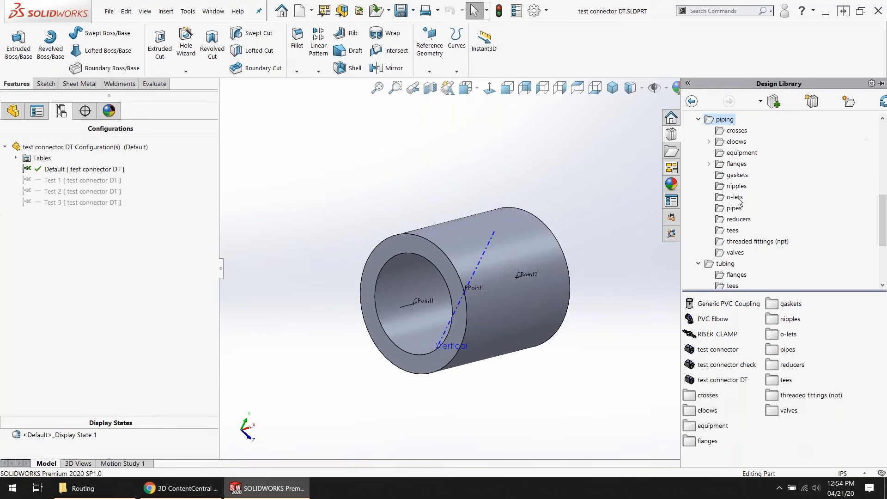
Step: Create a subfolder in the Design Library's routing folder, keeping the name New Folder
click(702, 120)
scroll(716, 157, up, 4)
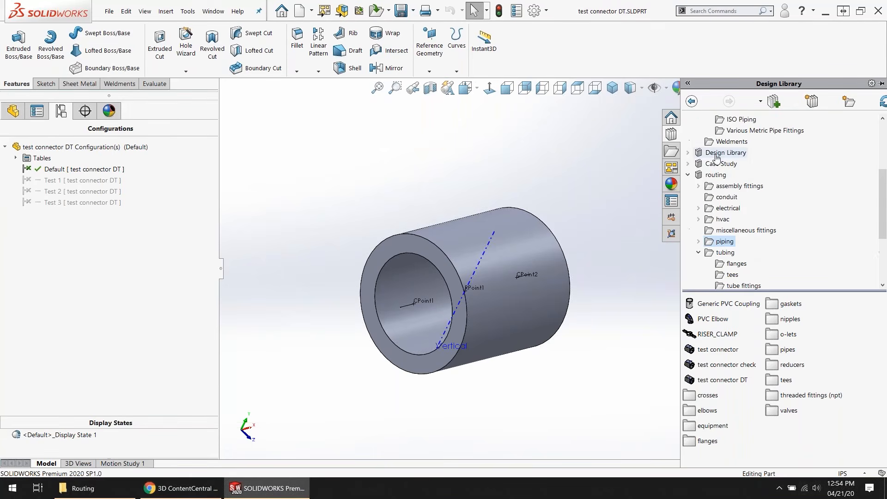
click(712, 176)
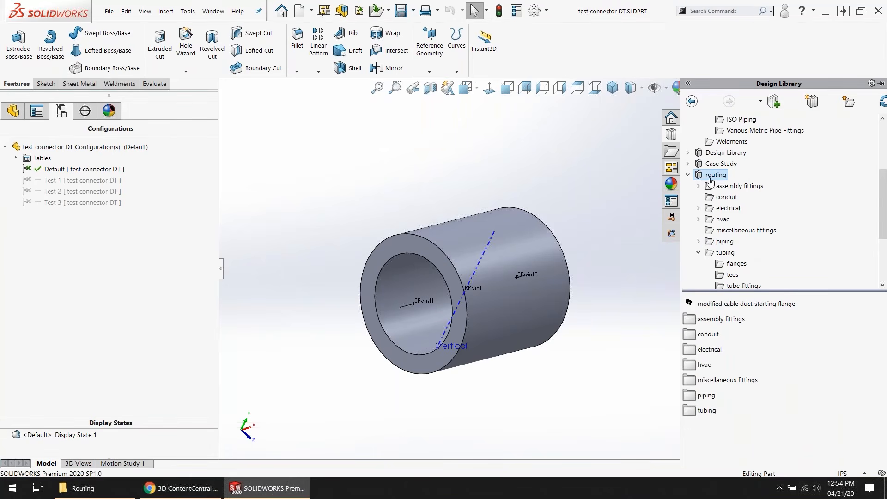
scroll(709, 175, up, 4)
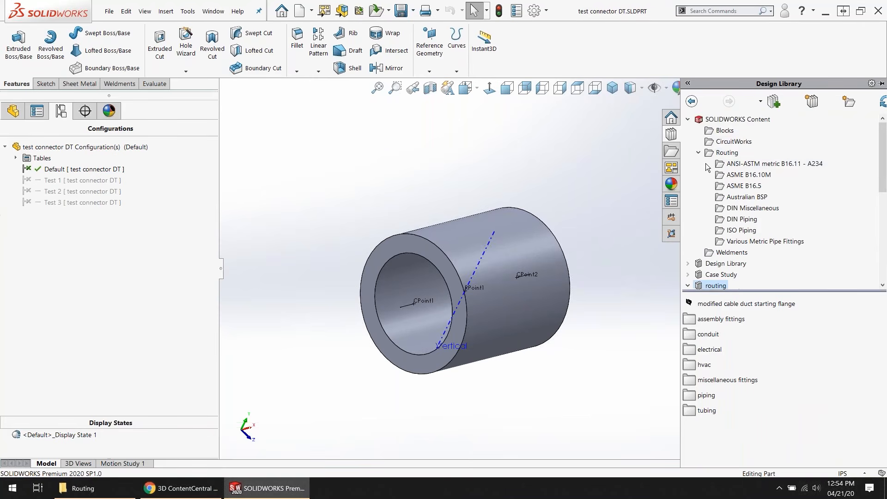
scroll(707, 167, down, 3)
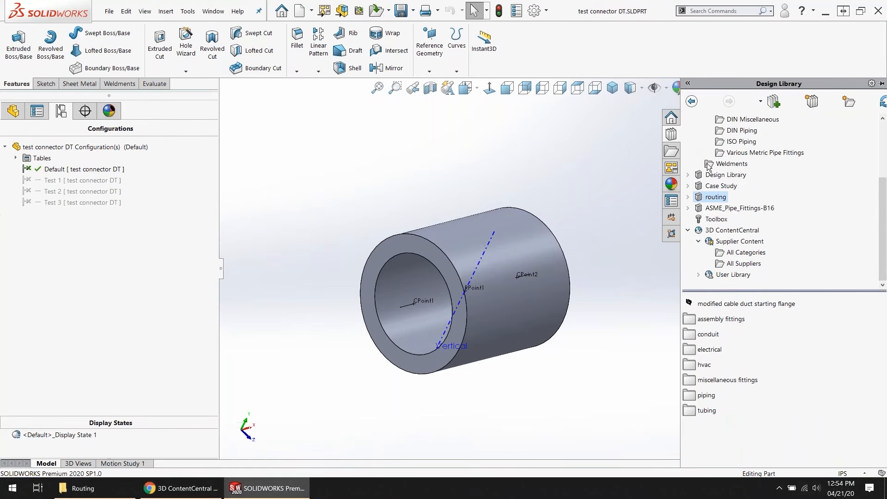
click(688, 196)
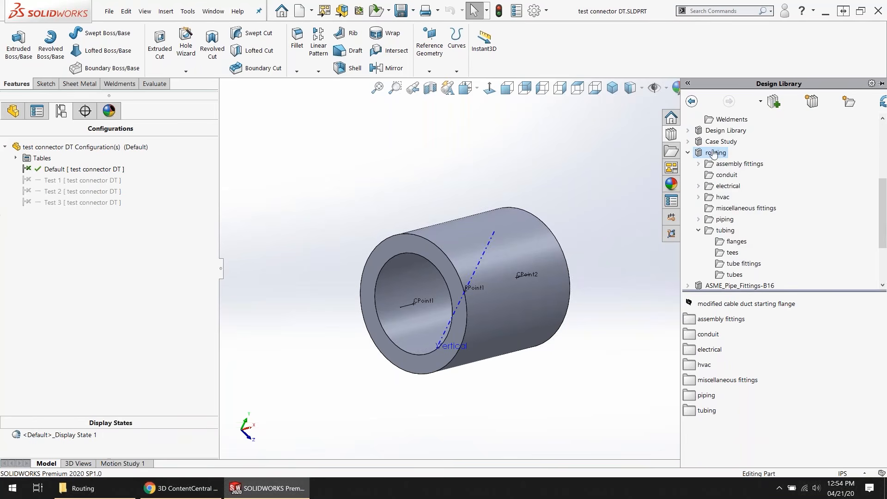
right_click(713, 154)
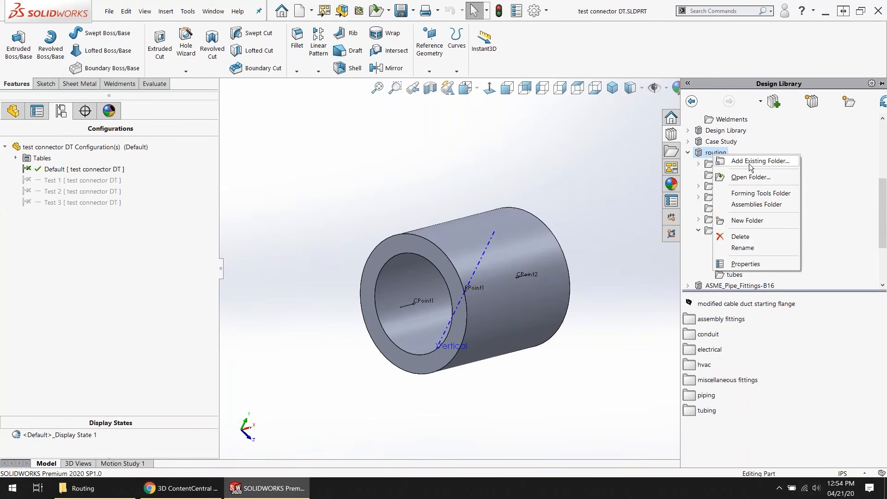
click(763, 221)
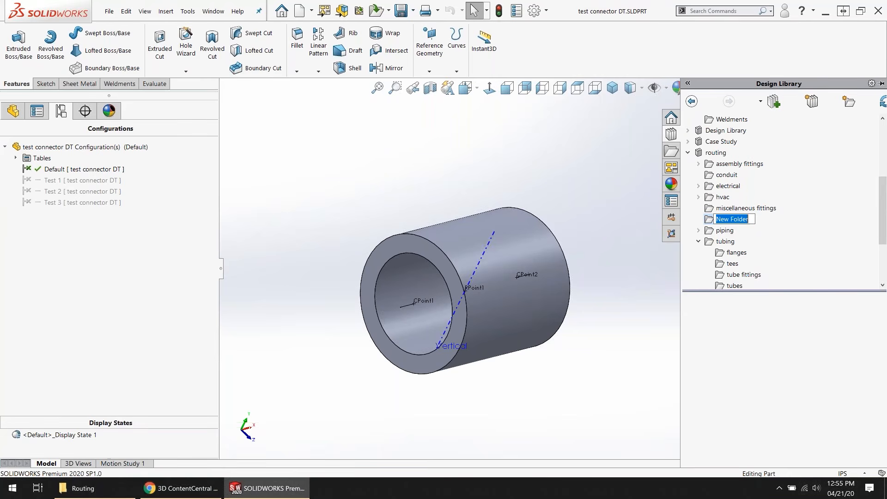
key(Return)
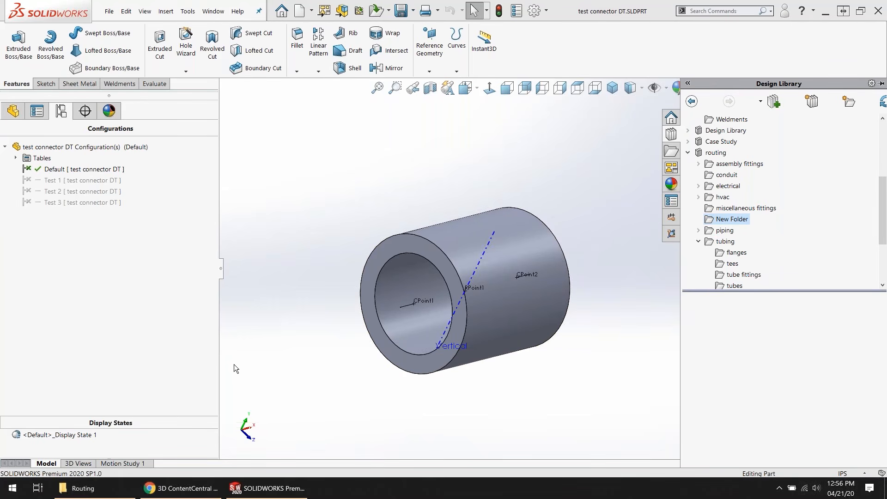
Step: Switch to Routing Assembly.SLDASM and examine the red reducer in the overhead pipe run between the yellow and blue tanks
click(213, 12)
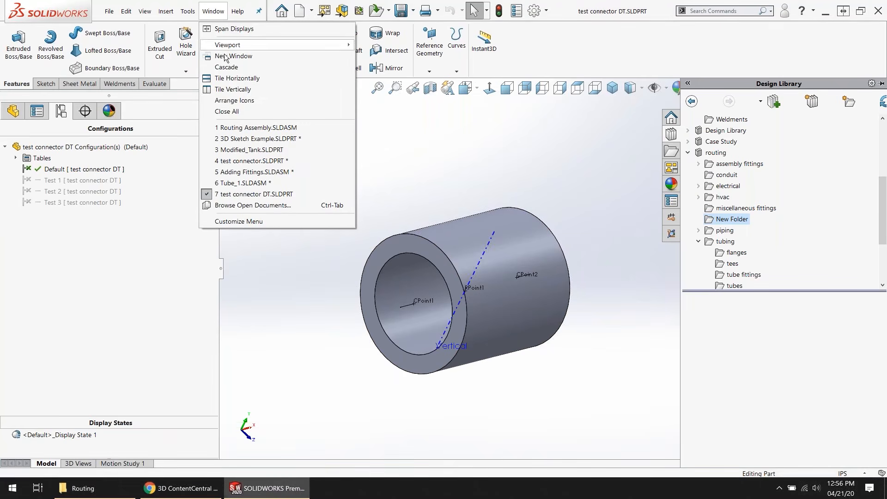
click(248, 129)
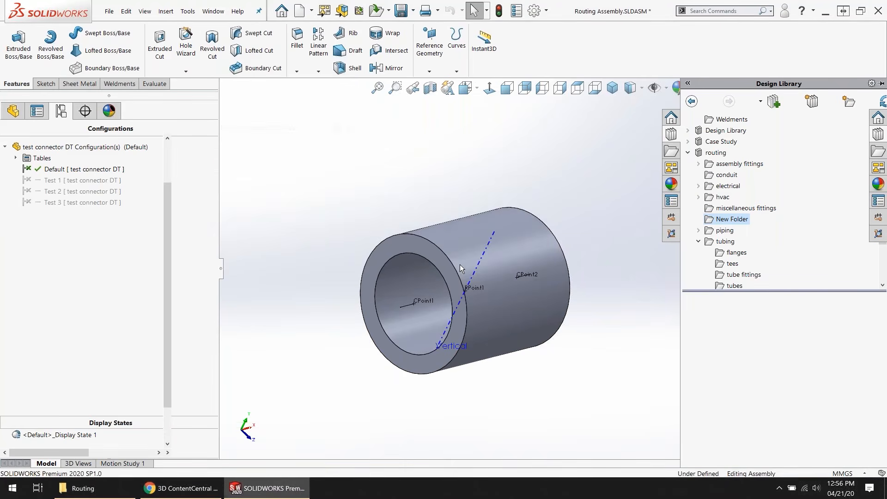
scroll(541, 181, down, 5)
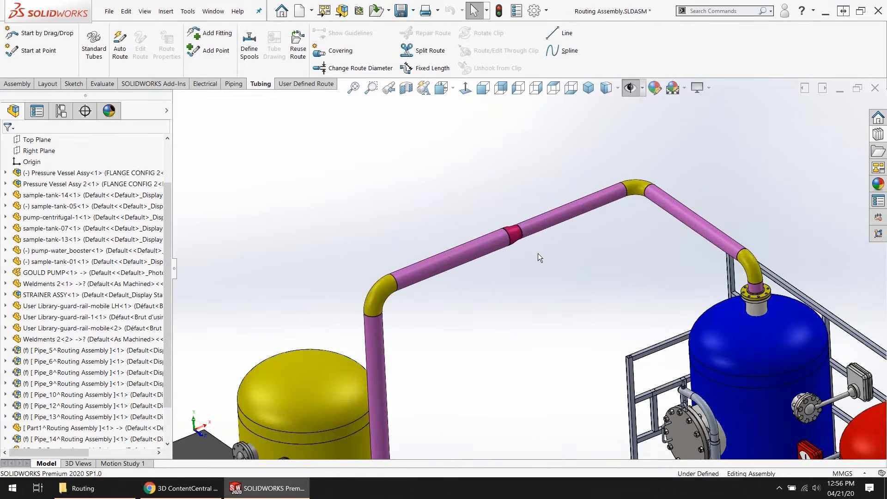
scroll(538, 253, down, 6)
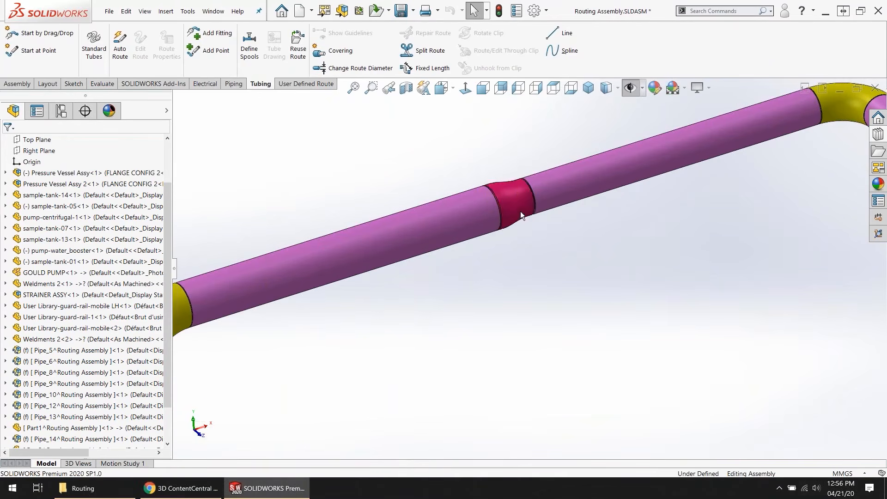
click(522, 210)
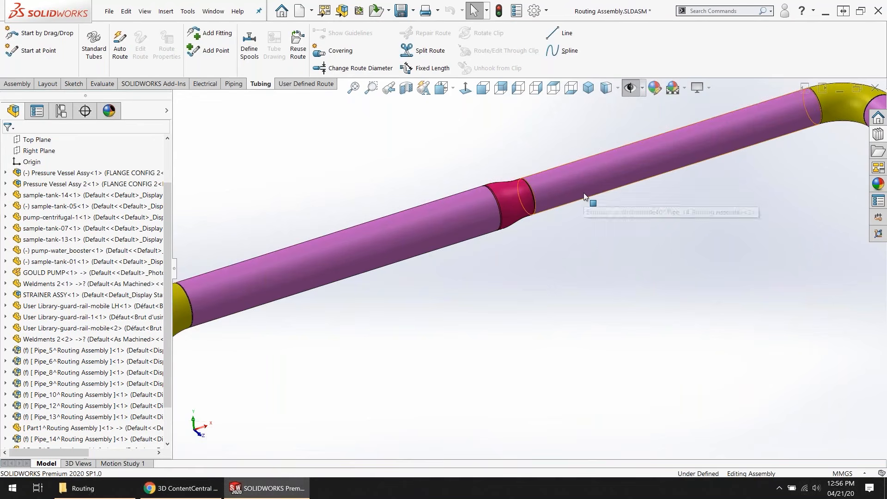
scroll(583, 193, up, 6)
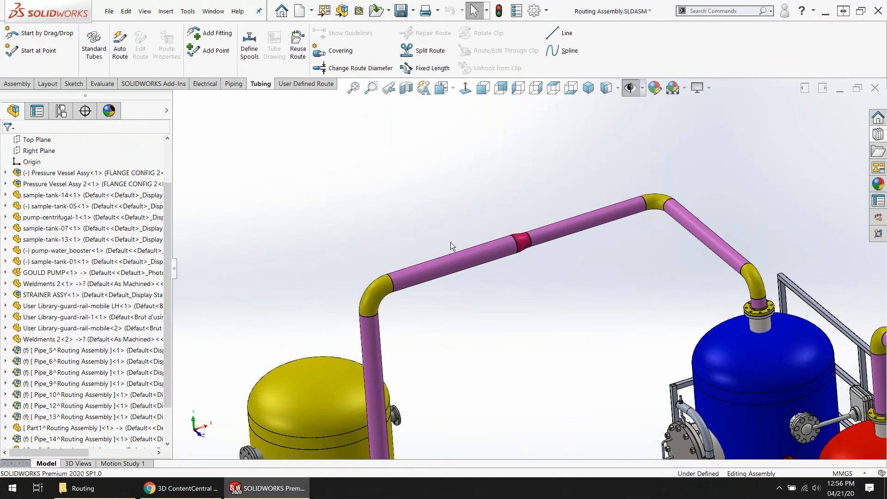
Step: Open the route of the overhead 5 in Schedule 40 pipe for editing
click(465, 256)
right_click(464, 256)
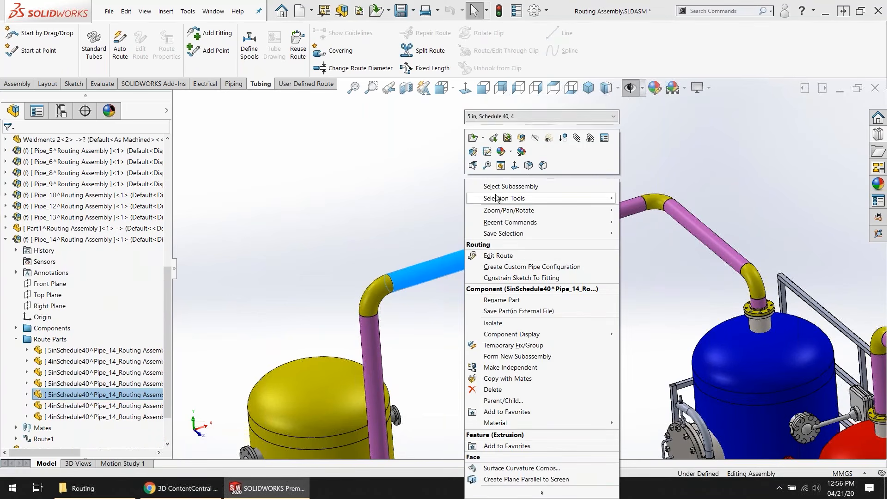
click(491, 256)
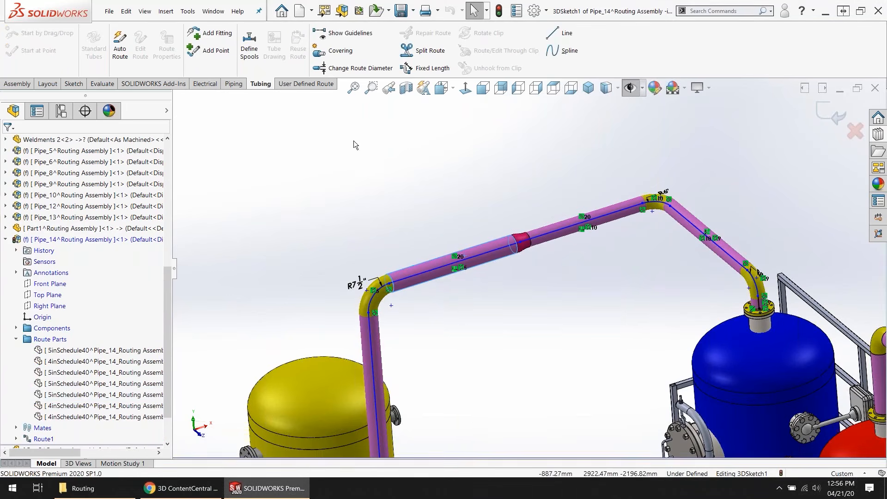
Step: Examine the Change Route Diameter command and the reducer joining the two pipe sizes along the overhead run
click(353, 73)
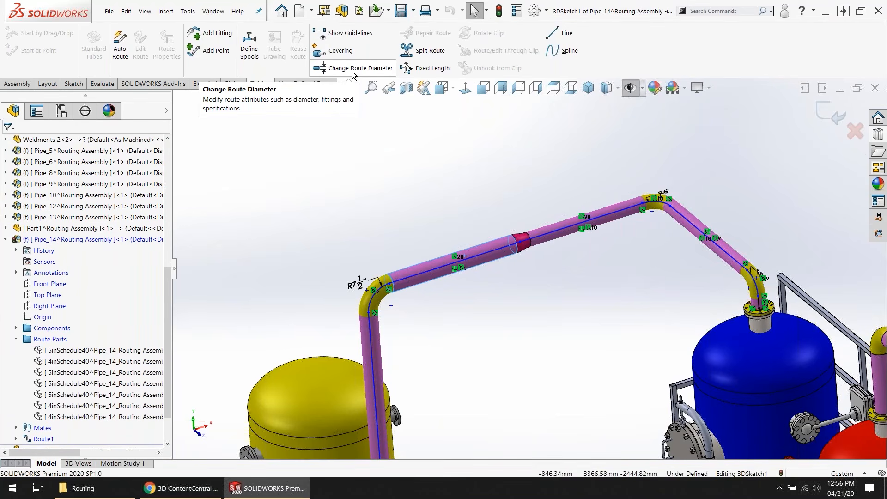
key(ctrl)
key(ctrl)
key(ctrl)
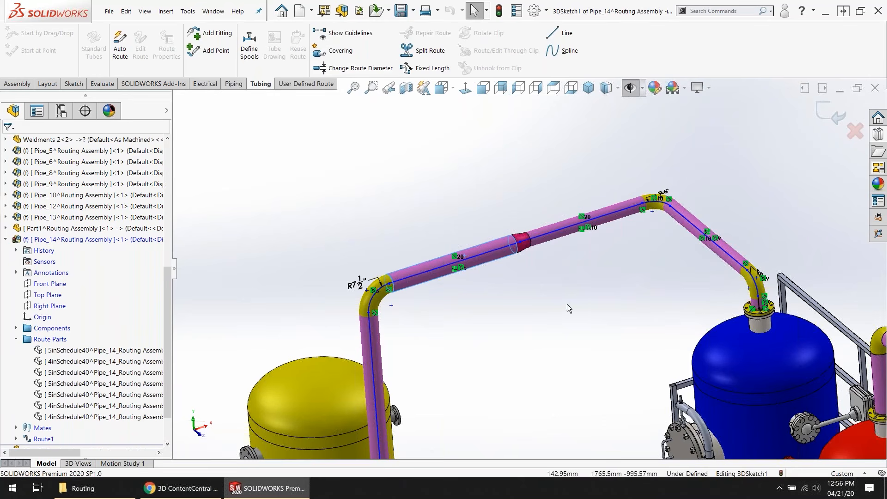
scroll(517, 256, down, 2)
key(ctrl)
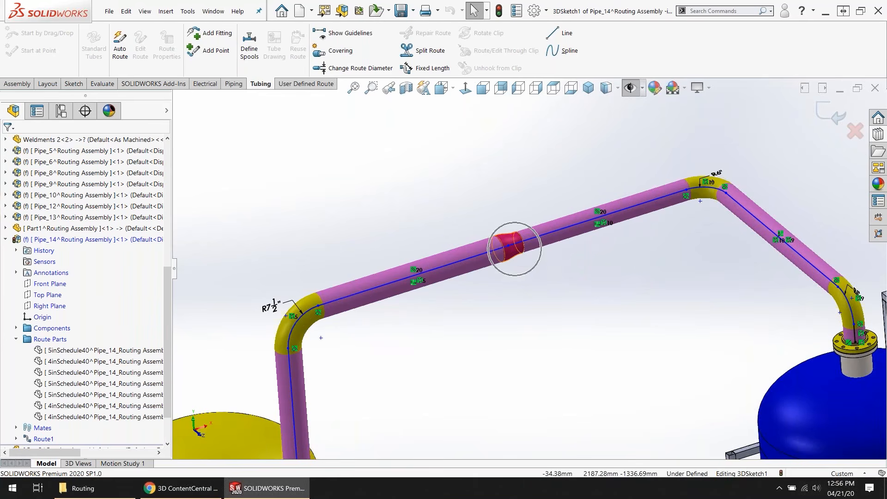
key(ctrl)
key(ctrl)
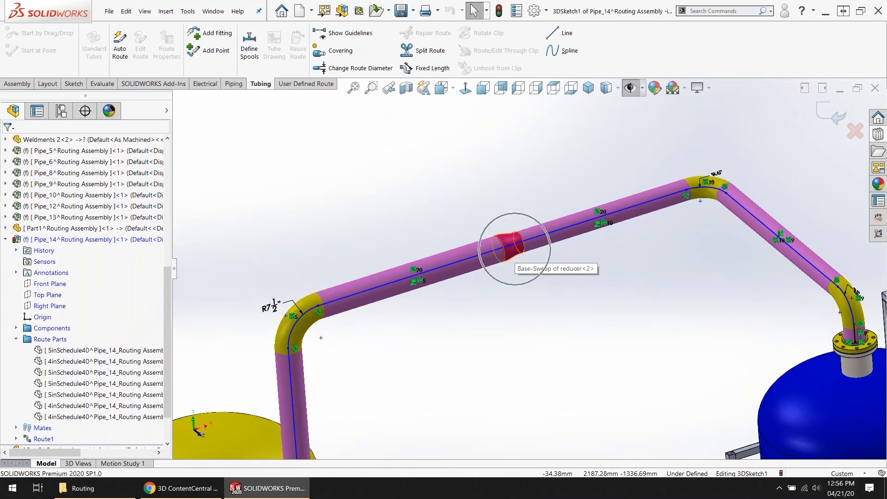
key(ctrl)
key(ctrl)
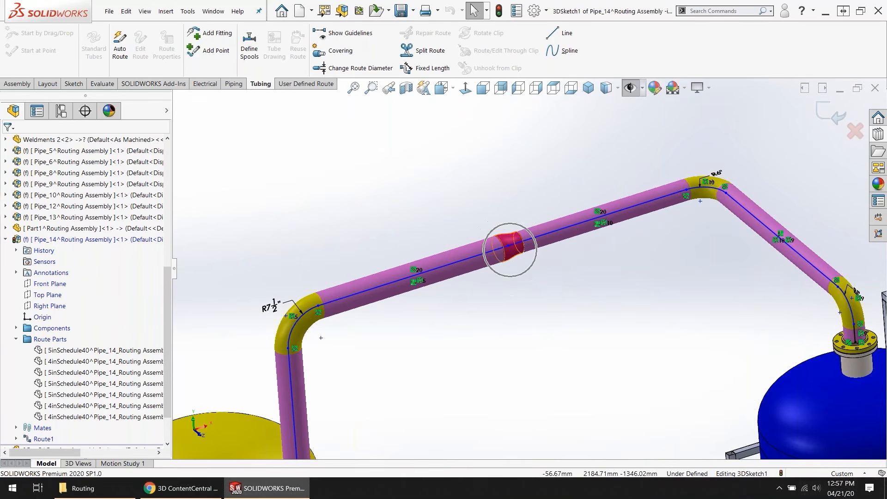
key(ctrl)
key(ctrl)
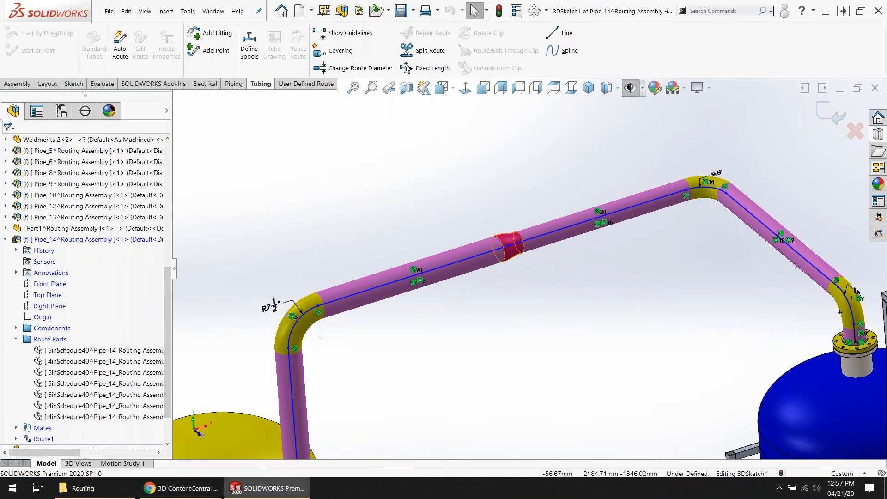
key(ctrl)
key(ctrl)
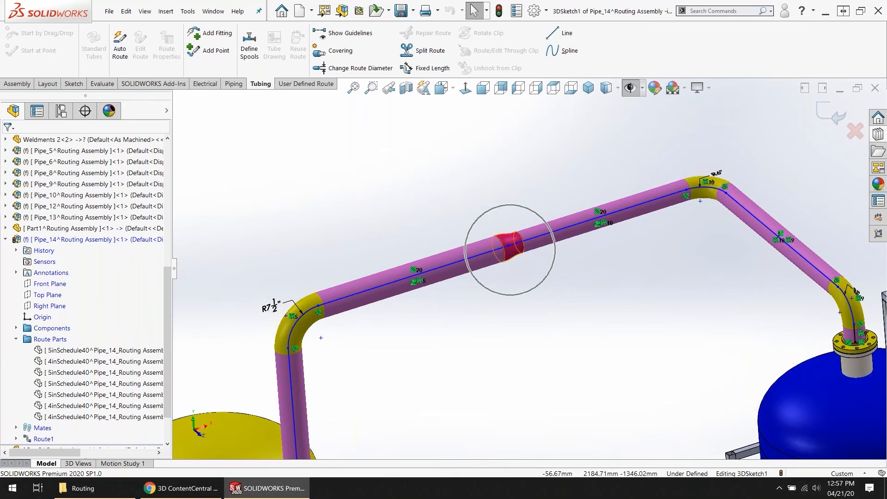
key(ctrl)
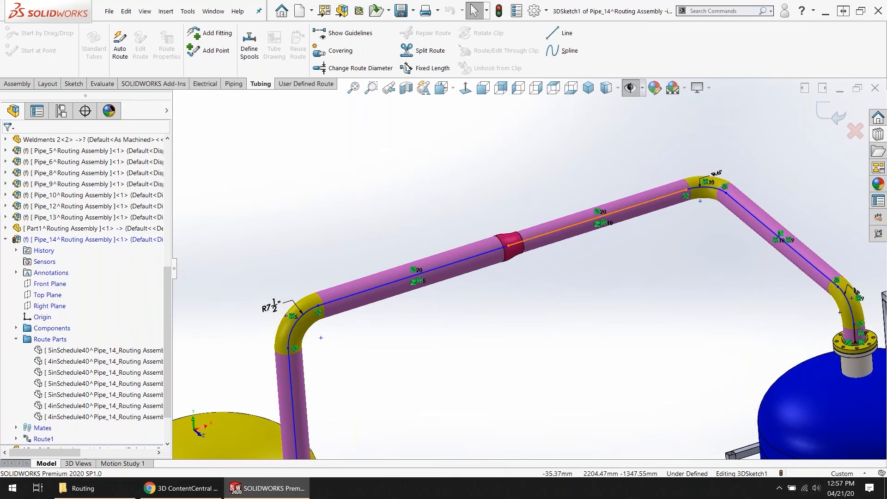
Step: Browse the piping components in the Design Library's routing folder, including the tees, and open the reducers folder
scroll(529, 270, up, 2)
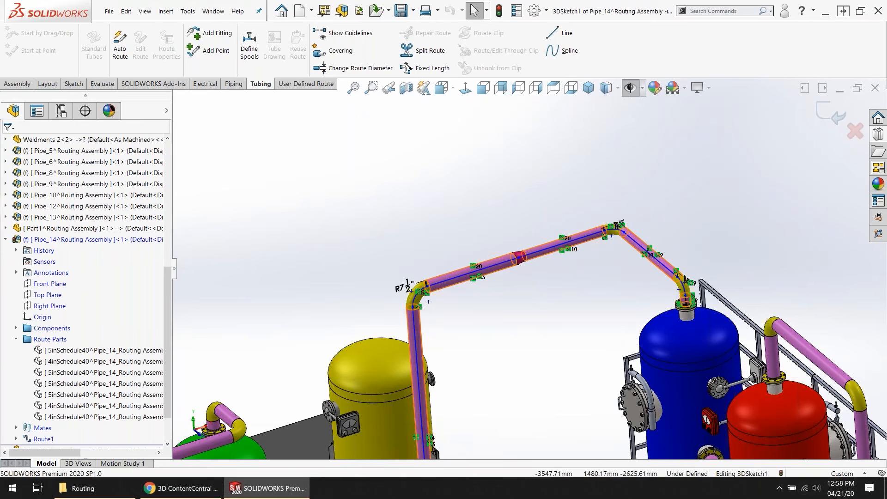
scroll(527, 265, up, 5)
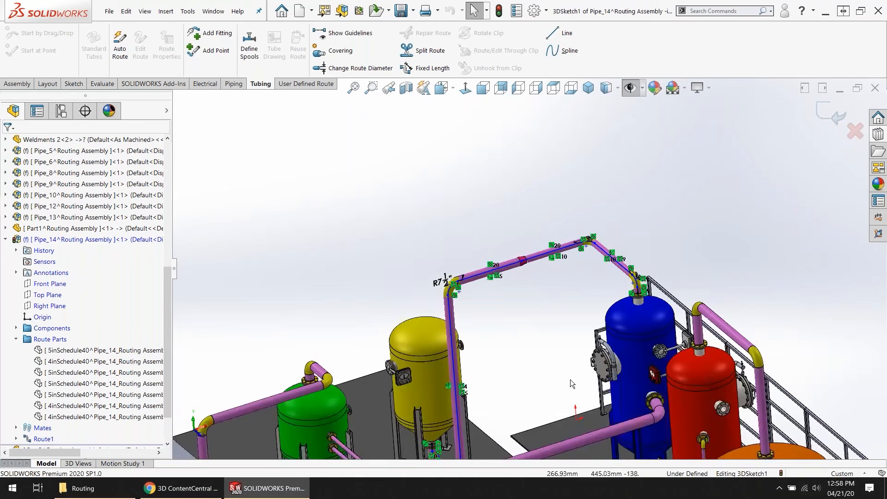
middle_drag(570, 369, 585, 368)
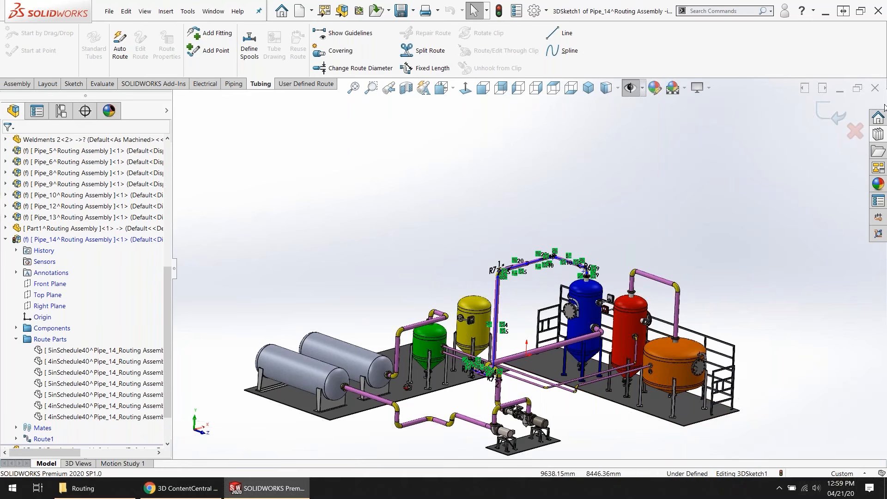
click(878, 134)
scroll(758, 230, down, 1)
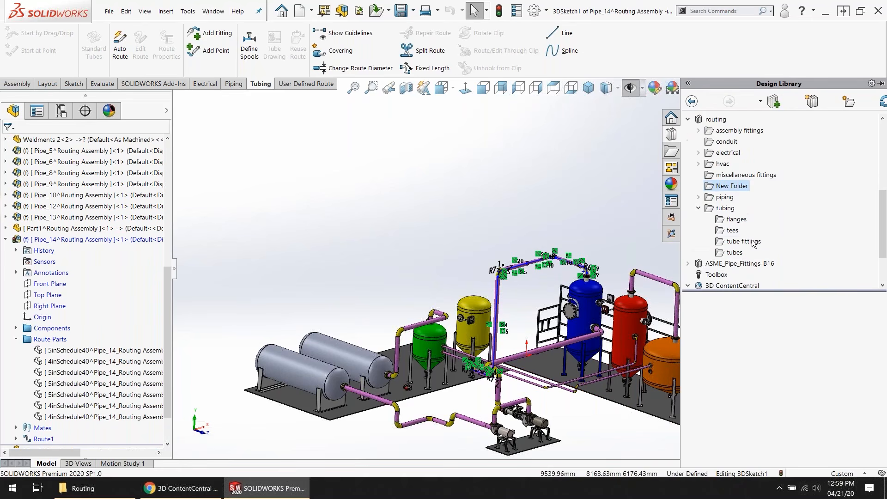
click(724, 197)
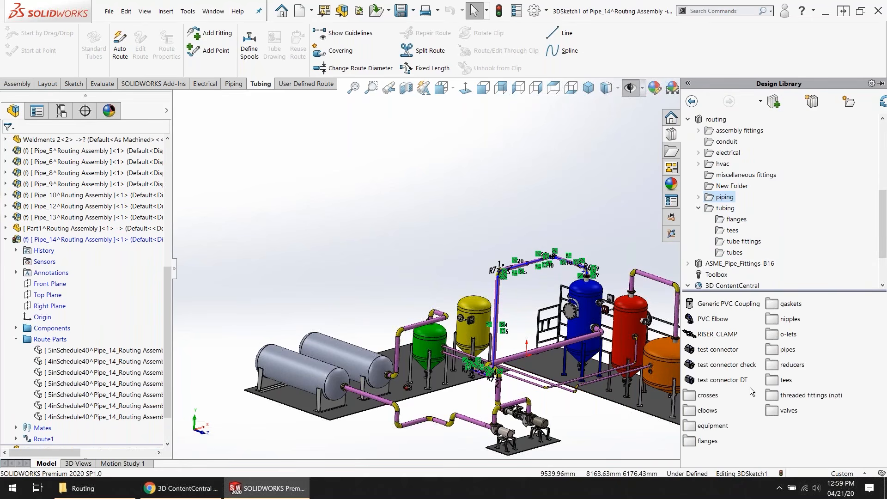
click(774, 367)
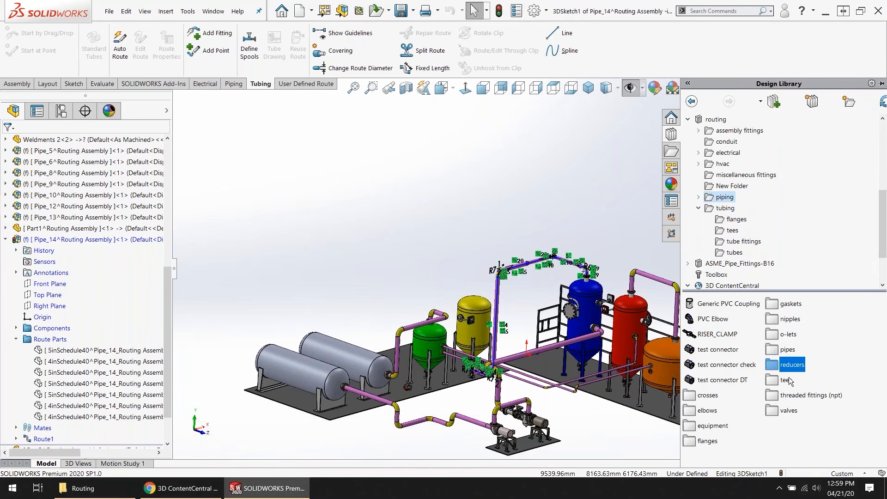
double_click(786, 380)
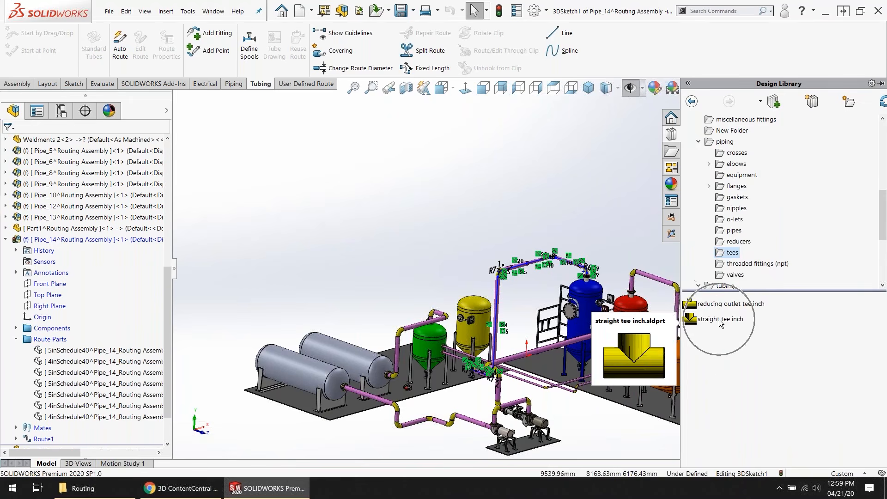
click(738, 242)
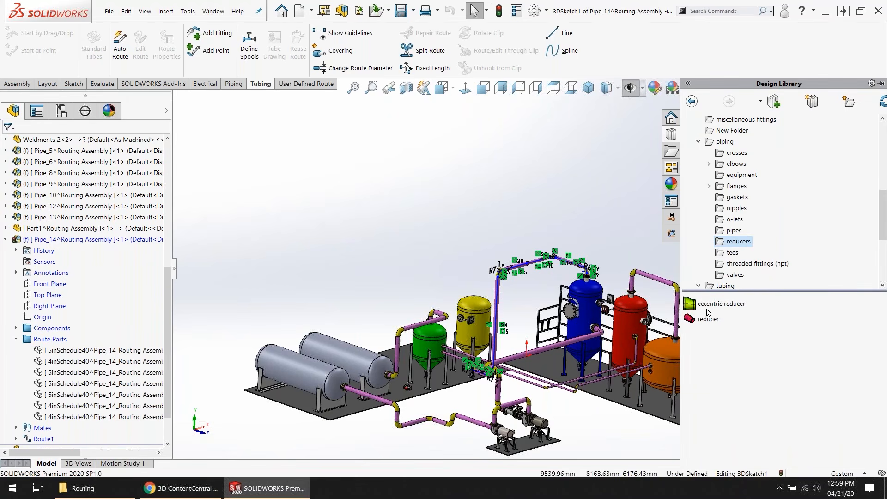
Step: Preview the eccentric reducer part in the Design Library's reducers folder
mouse_move(713, 309)
key(ctrl)
key(ctrl)
key(ctrl)
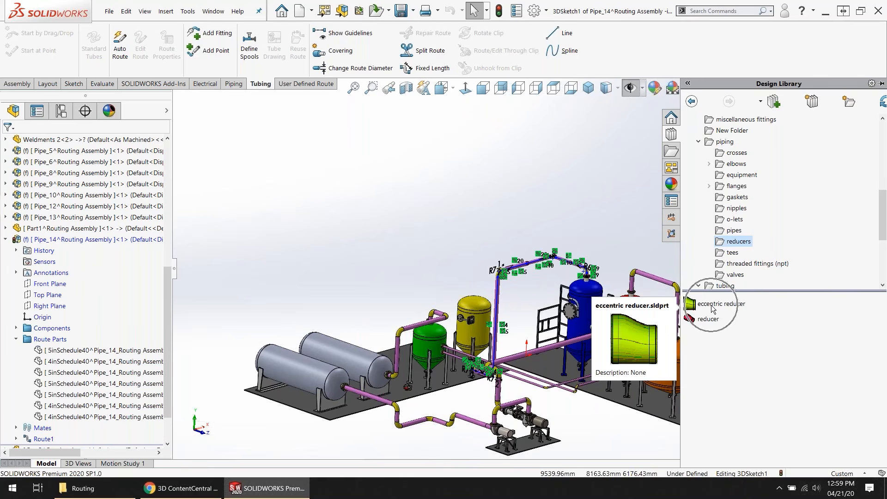
key(ctrl)
key(ctrl)
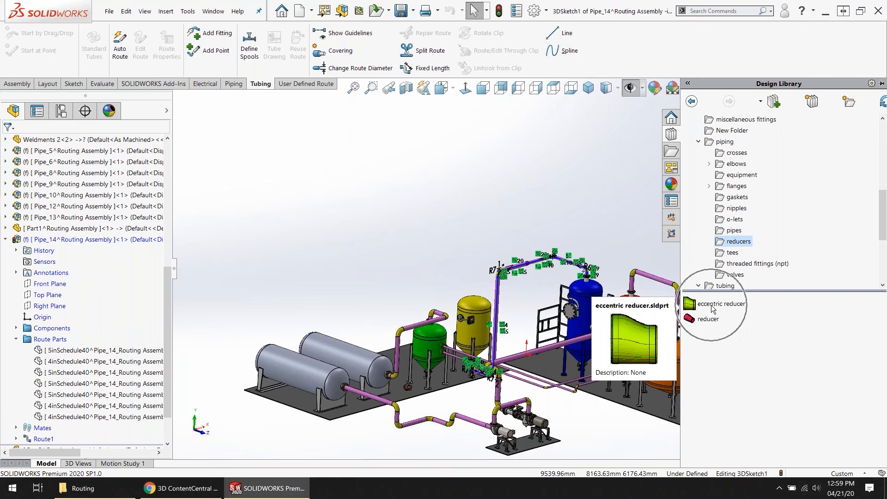
key(ctrl)
key(ctrl)
key(ctrl)
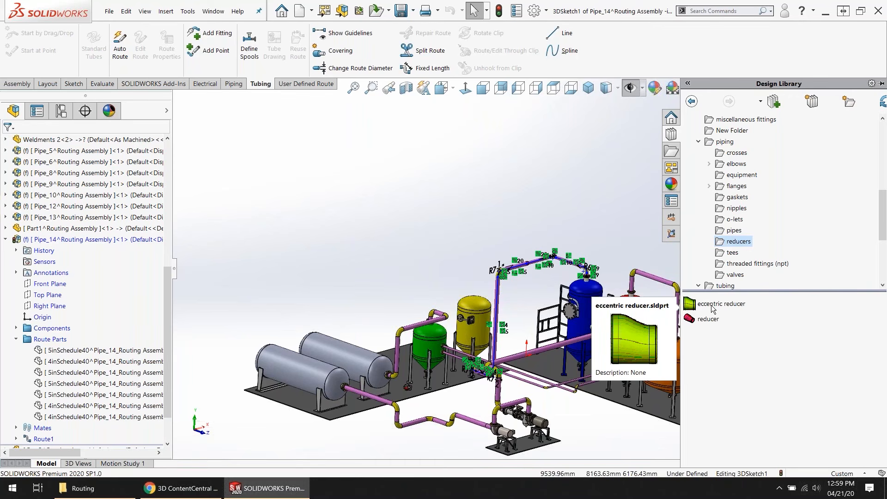
key(ctrl)
key(ctrl)
Step: Switch to Chrome, open the Hawk Ridge Systems website in a new tab, and view its contact details
click(185, 495)
key(ctrl+t)
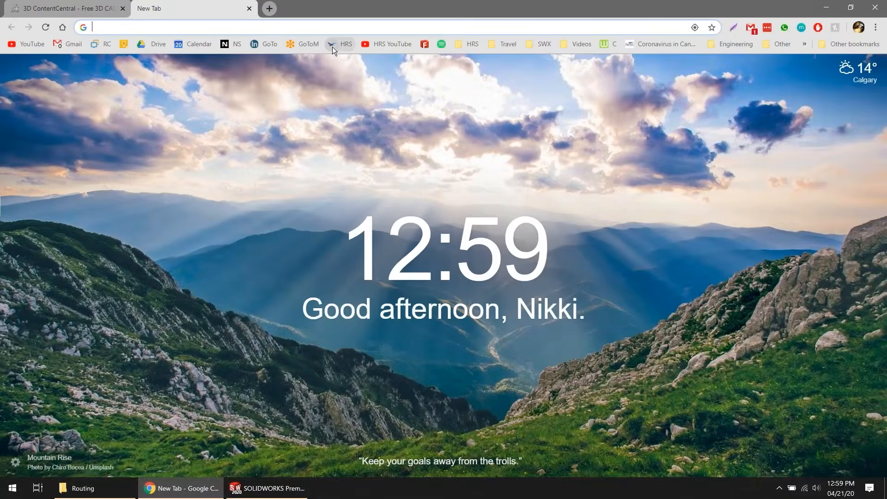
click(331, 46)
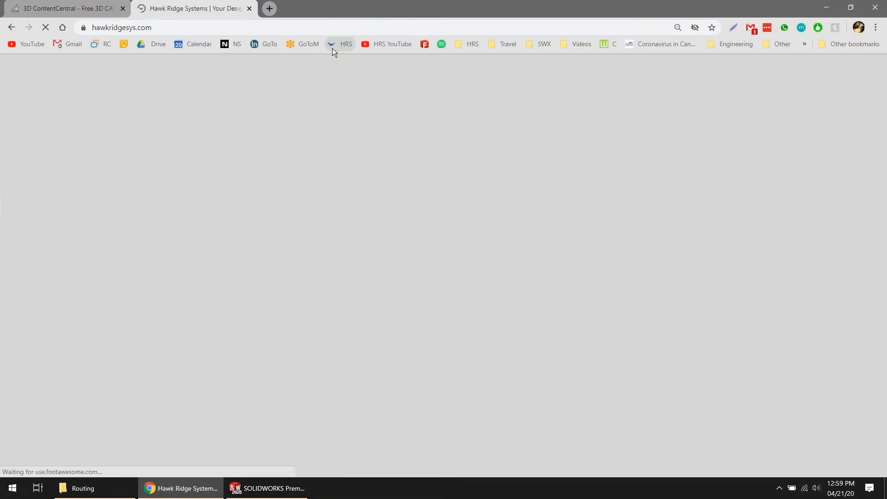
scroll(336, 97, down, 15)
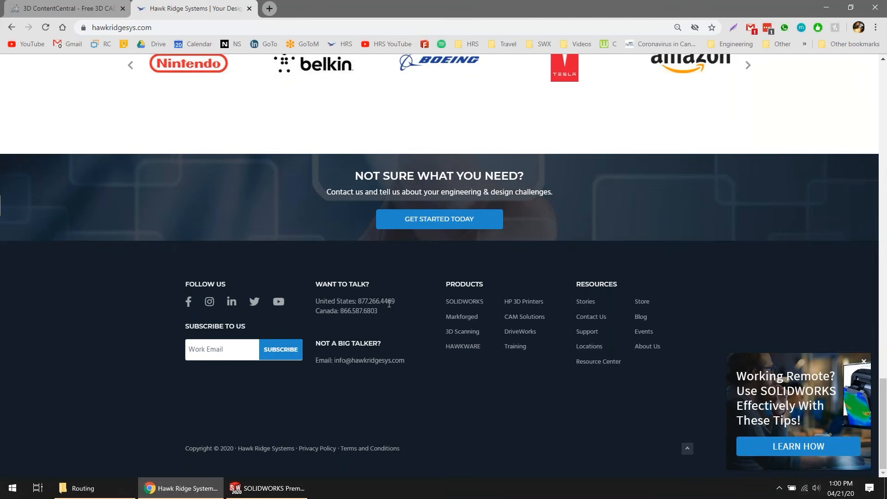
mouse_move(256, 495)
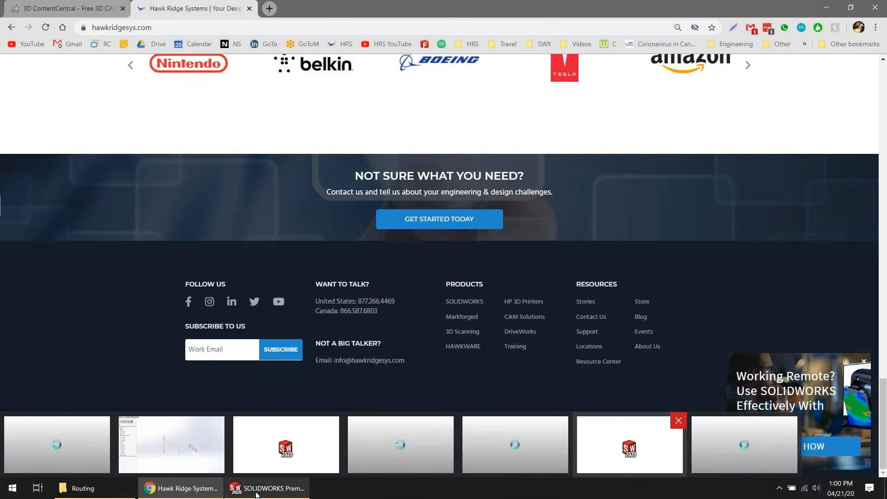
Step: Switch back to Routing Assembly in SOLIDWORKS and show the Piping commands
click(260, 484)
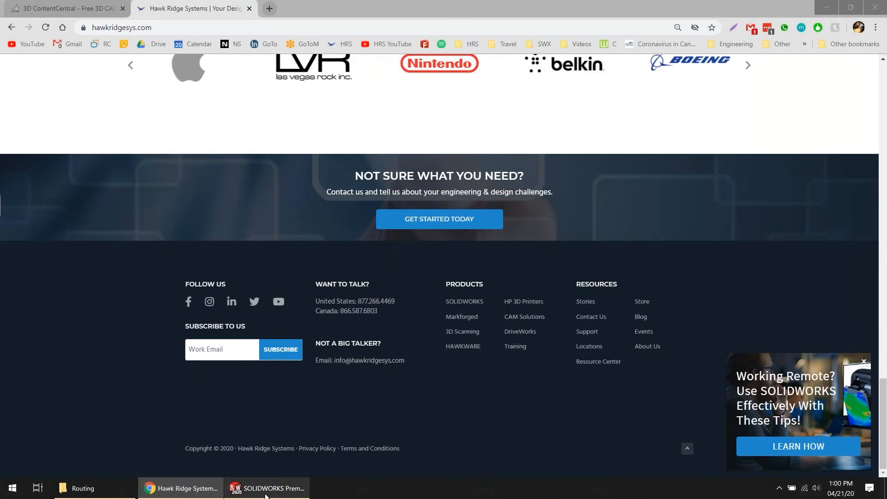
mouse_move(249, 493)
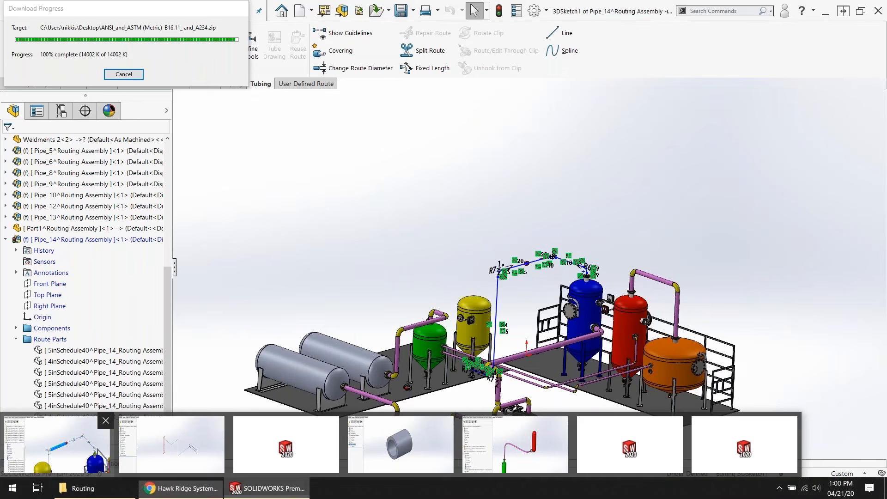
scroll(500, 238, down, 5)
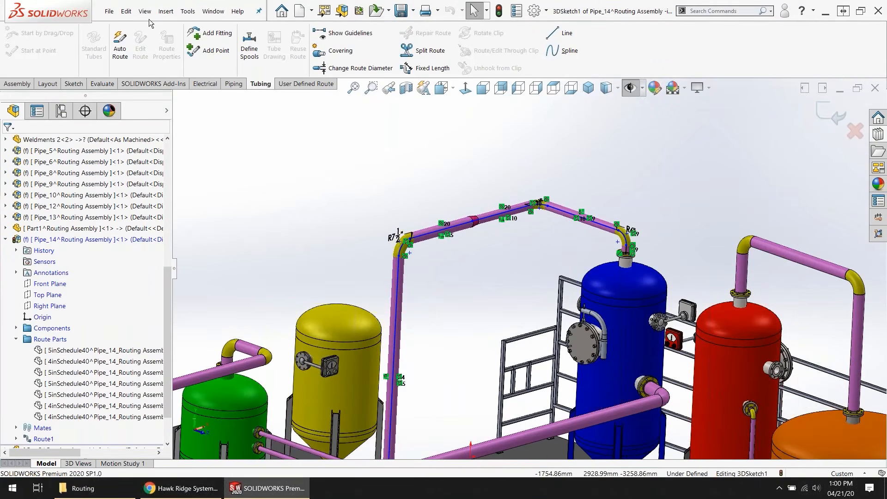
click(233, 85)
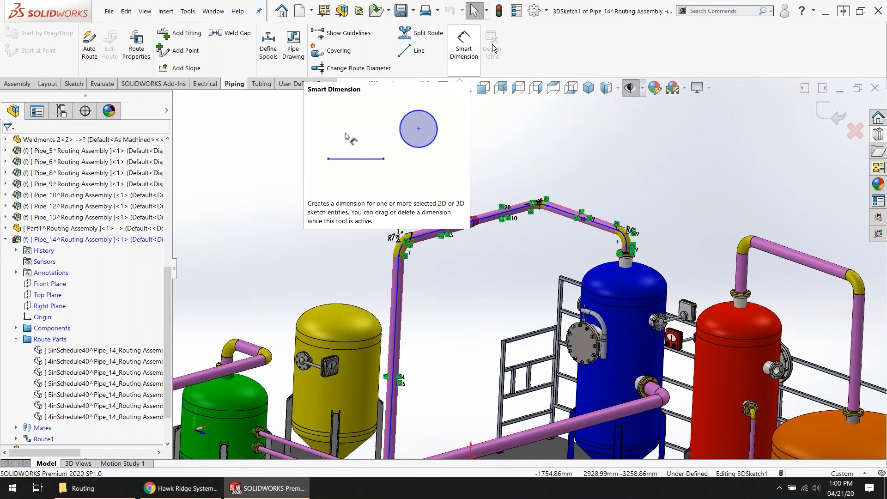
Step: Locate the Smart Dimension command under Dimensions/Relations in the command customization settings
click(546, 11)
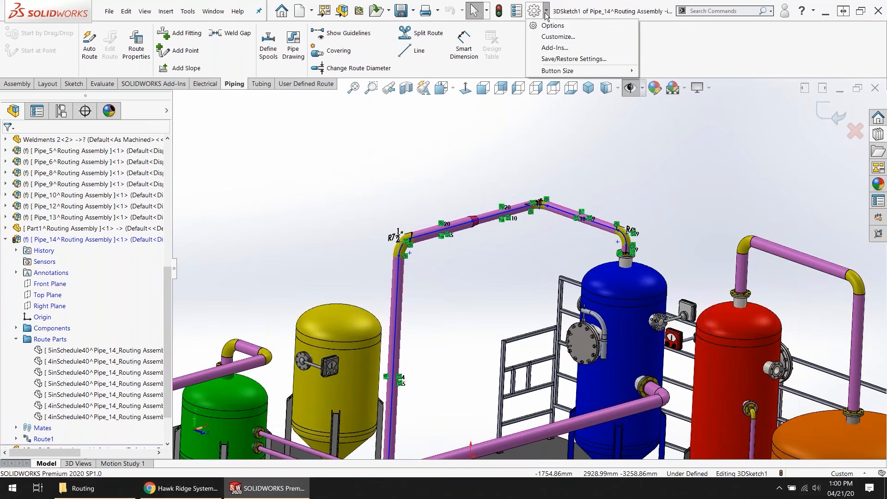
click(555, 38)
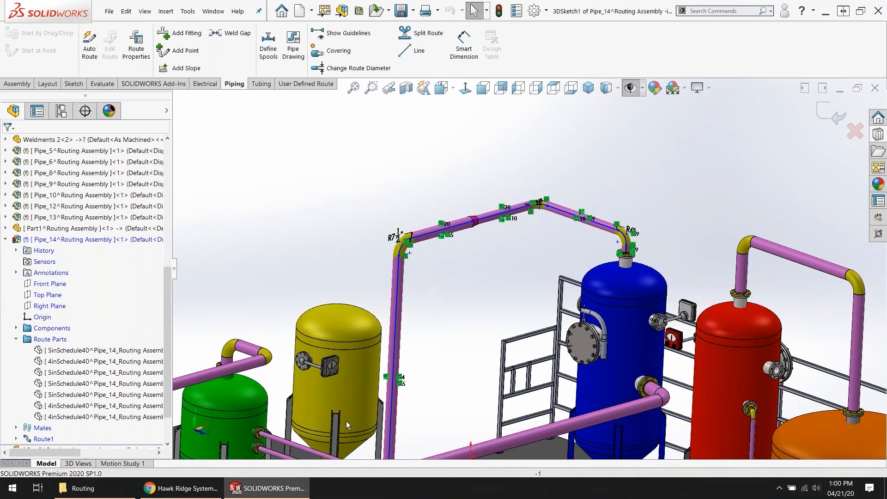
click(279, 147)
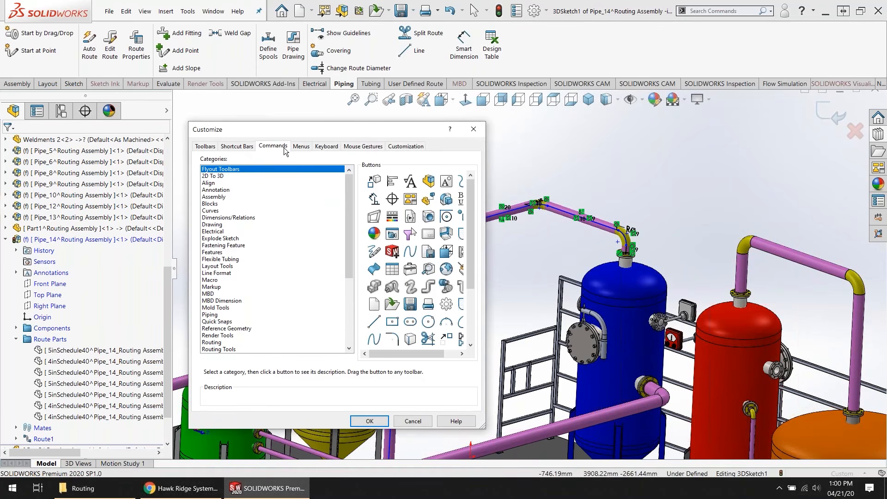
click(228, 218)
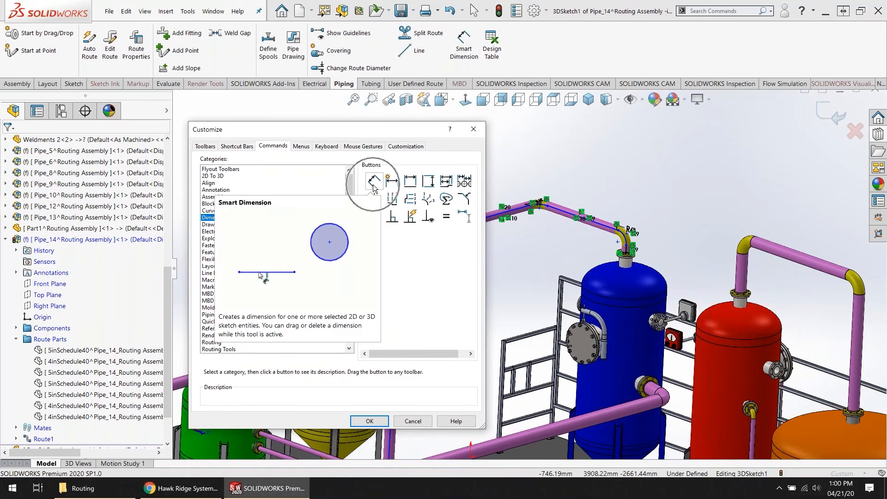
mouse_move(370, 185)
mouse_down()
mouse_move(507, 55)
mouse_move(517, 60)
mouse_move(381, 178)
mouse_up()
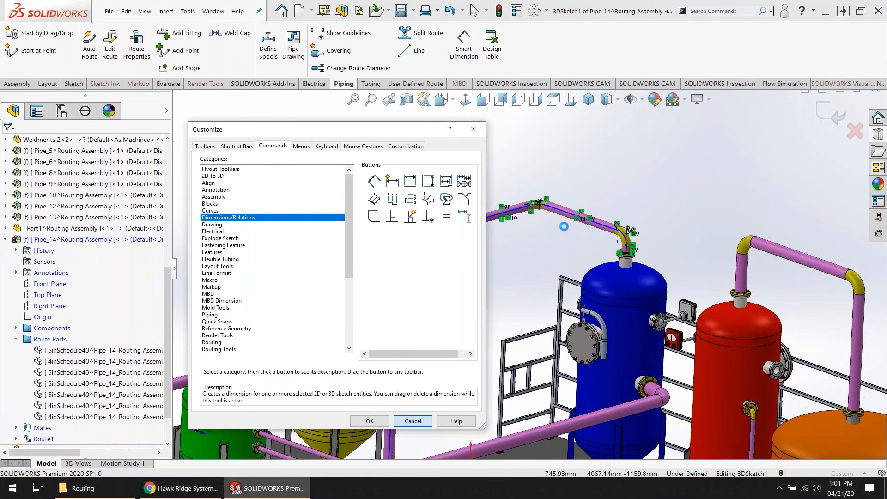
click(473, 128)
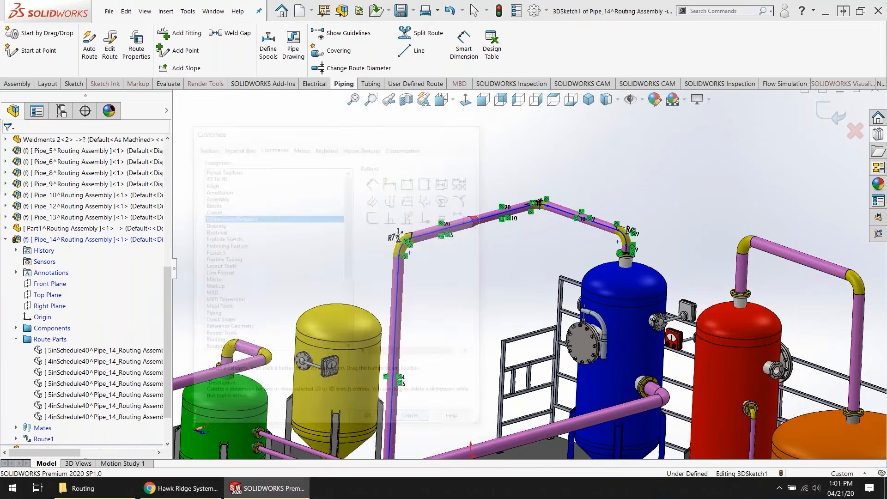
Step: Dimension the overhead pipe centerline's height above the blue tank's flange face at 8 in and exit the route sketch
scroll(415, 247, down, 5)
click(463, 217)
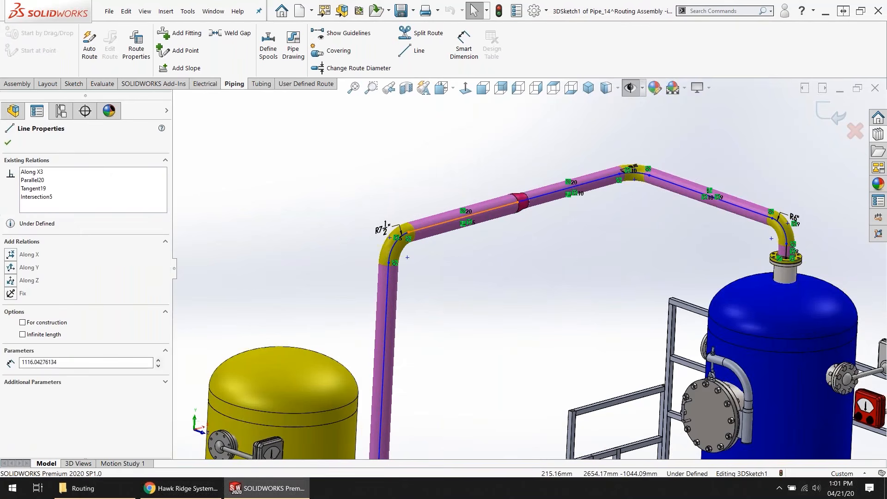
scroll(688, 271, down, 5)
scroll(414, 242, up, 4)
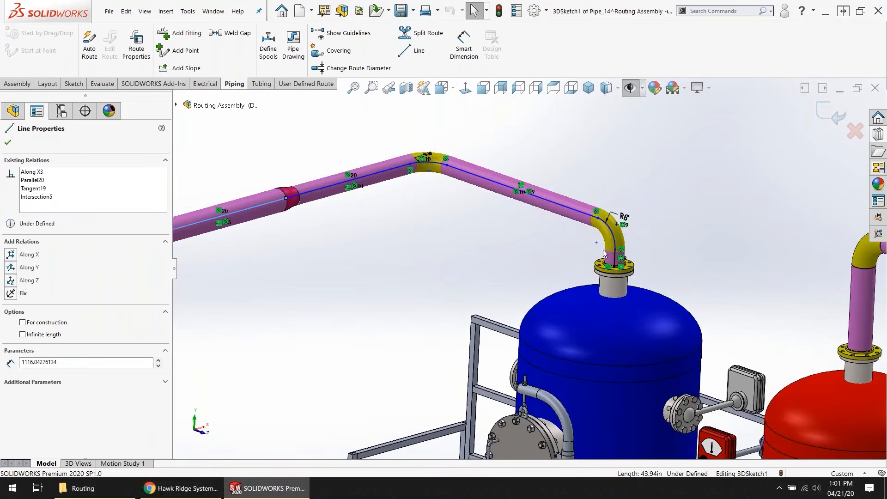
scroll(619, 247, down, 5)
click(464, 44)
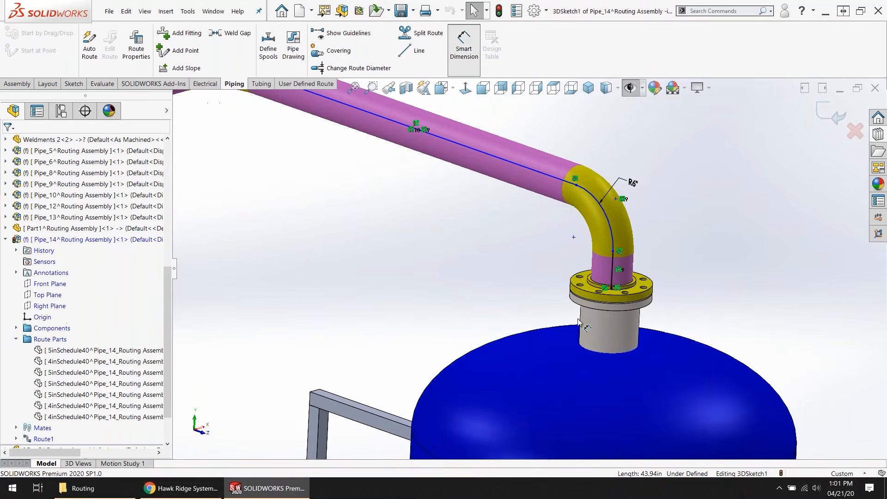
click(593, 292)
scroll(444, 257, up, 4)
click(270, 198)
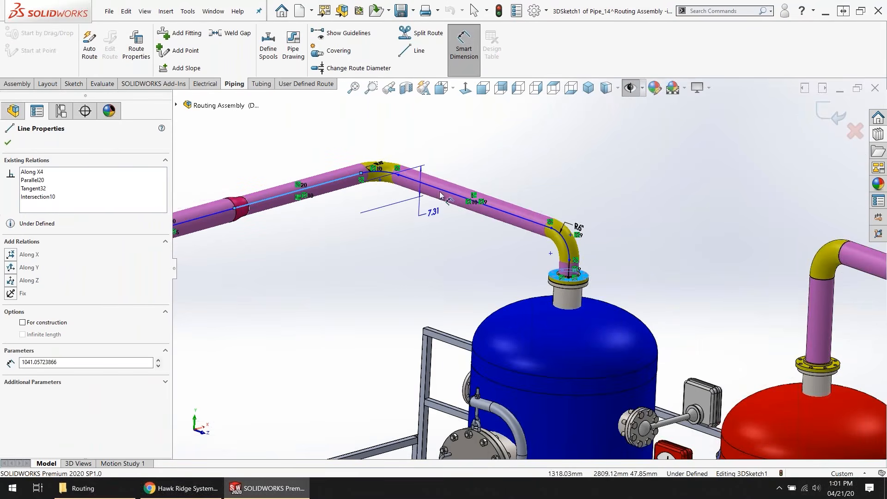
click(526, 157)
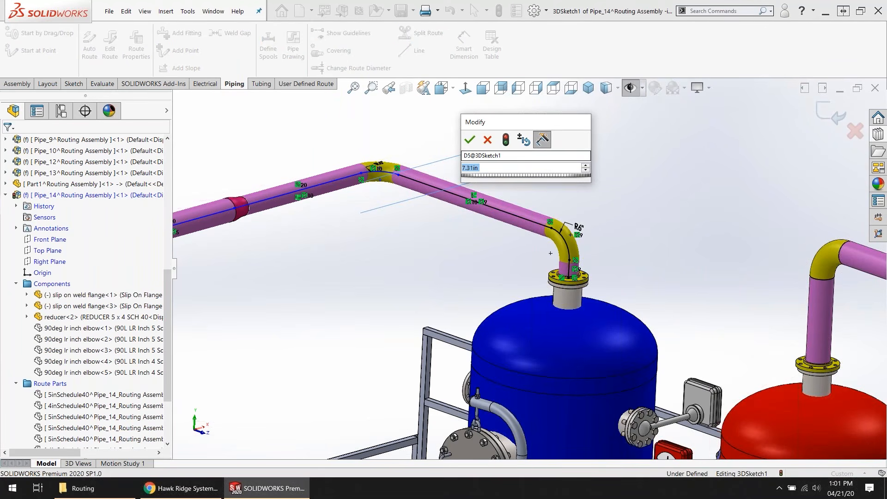
text(8)
key(Return)
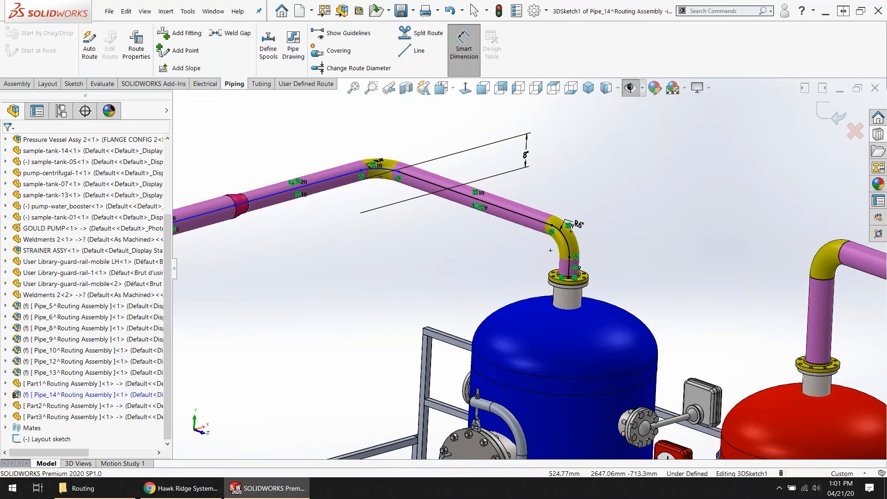
scroll(407, 319, up, 6)
click(832, 115)
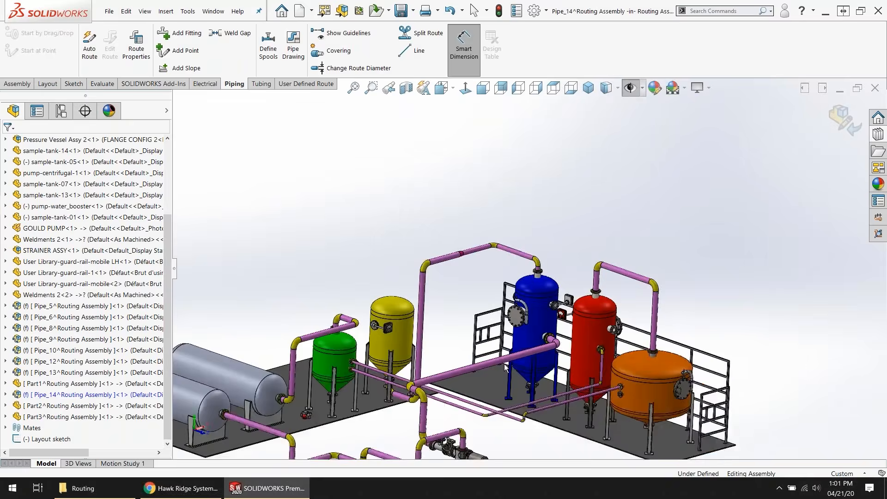
Step: Browse for a file to open in the Desktop's Routing folder and select Routing Assembly.SLDASM
click(110, 11)
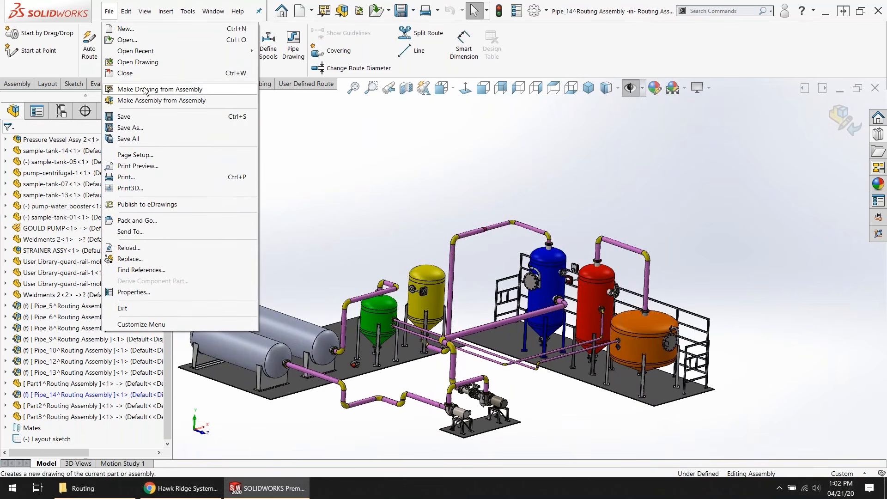
click(124, 42)
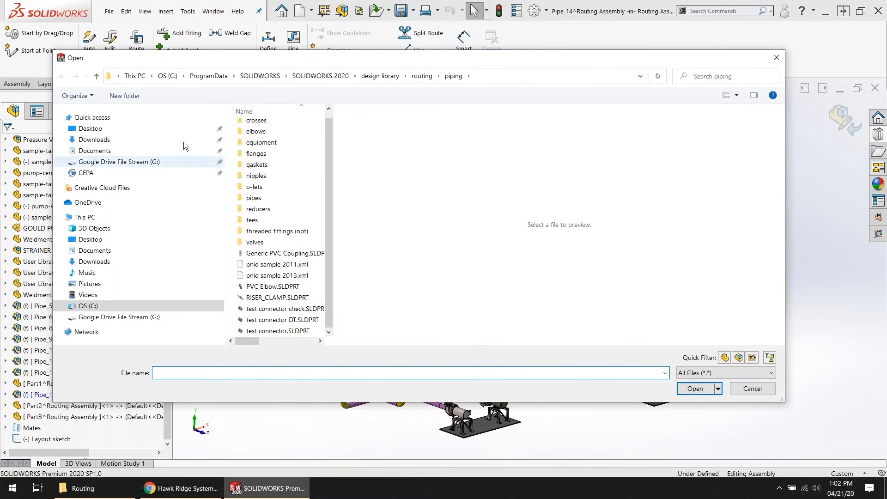
click(87, 129)
double_click(259, 150)
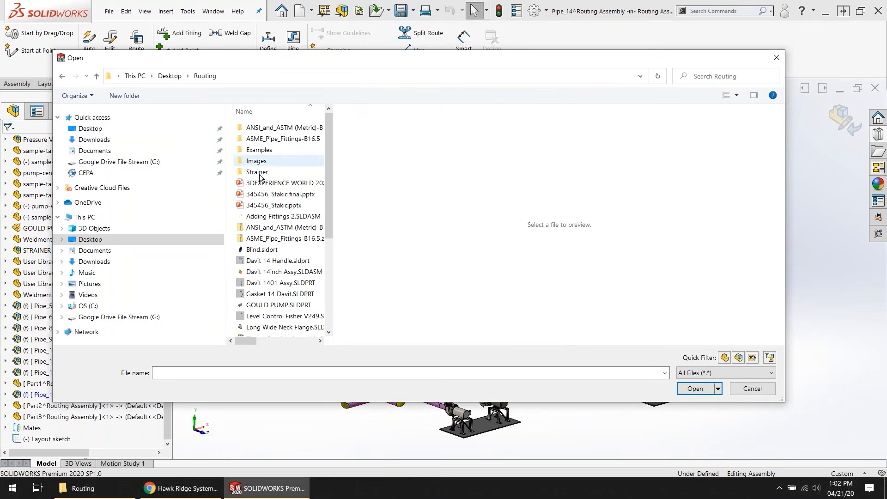
scroll(268, 233, down, 1)
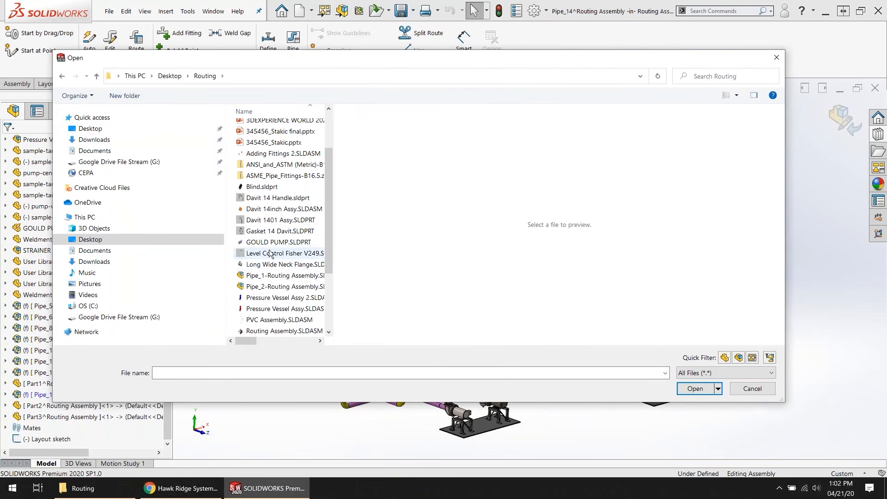
scroll(266, 259, down, 3)
click(266, 253)
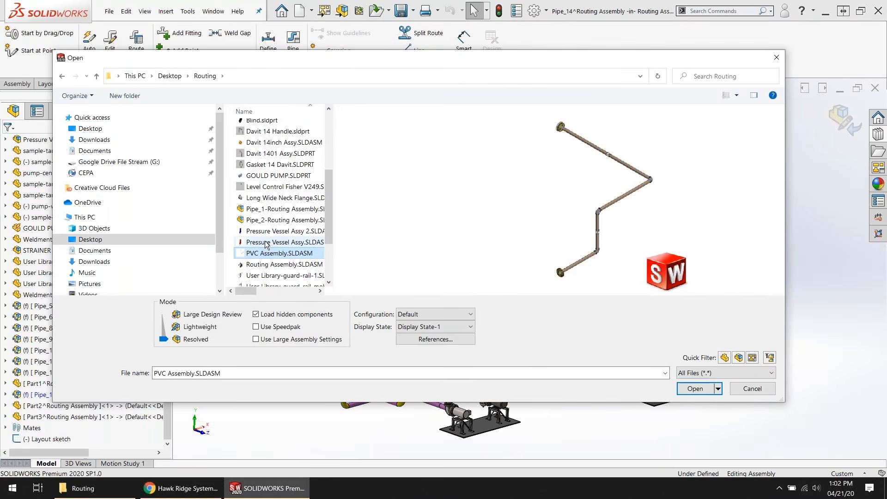
click(266, 242)
scroll(270, 231, down, 1)
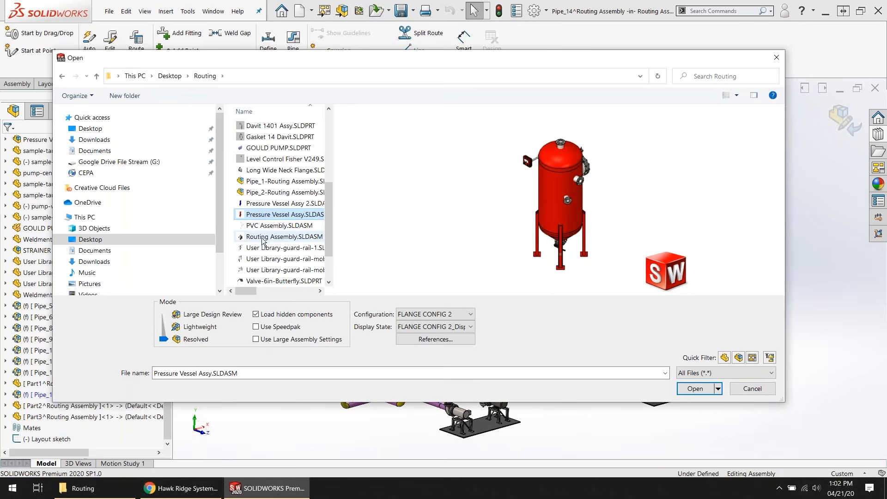
click(281, 236)
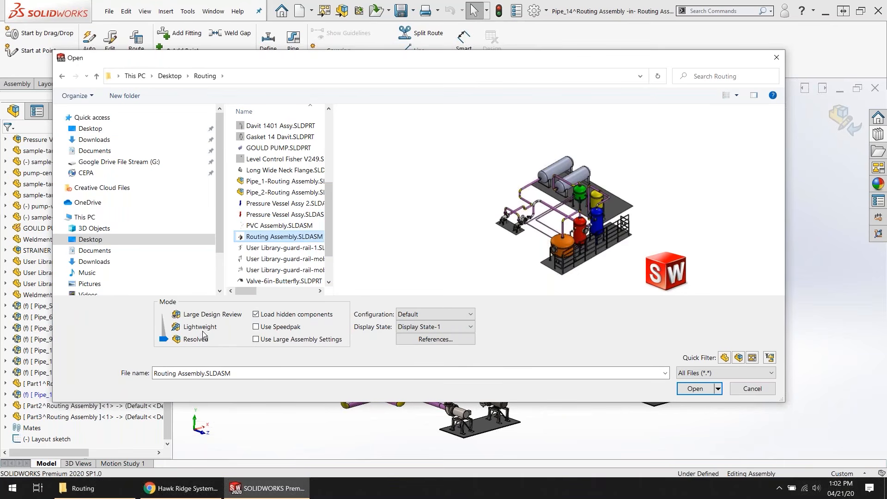
Step: Set the opening mode for Routing Assembly.SLDASM to Lightweight
drag(164, 339, 167, 327)
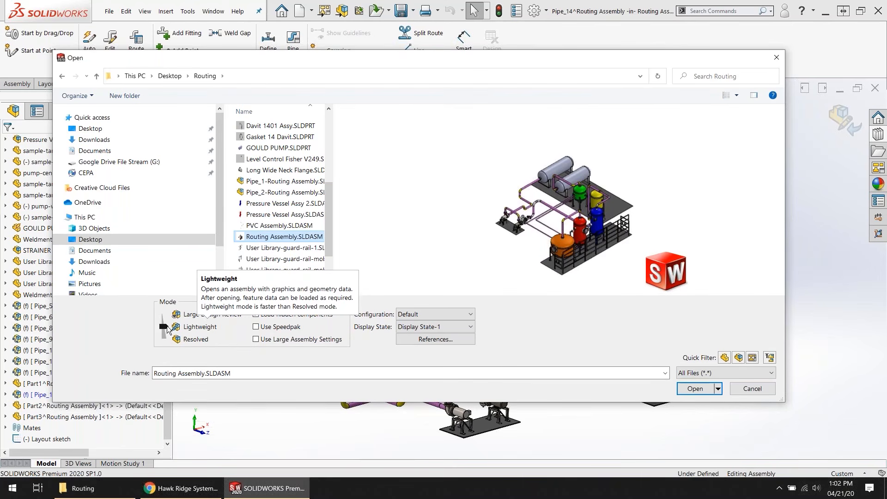
key(ctrl)
key(ctrl)
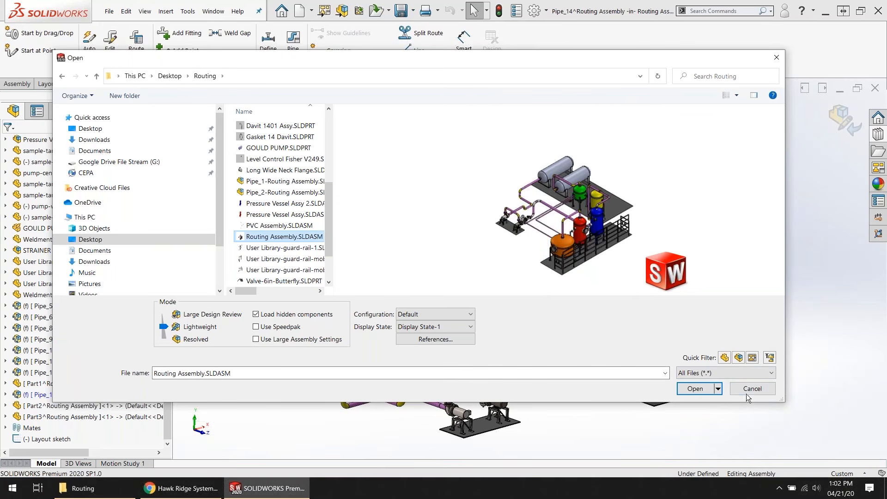
Step: Close the open routing assembly and save all of its modified documents
key(Return)
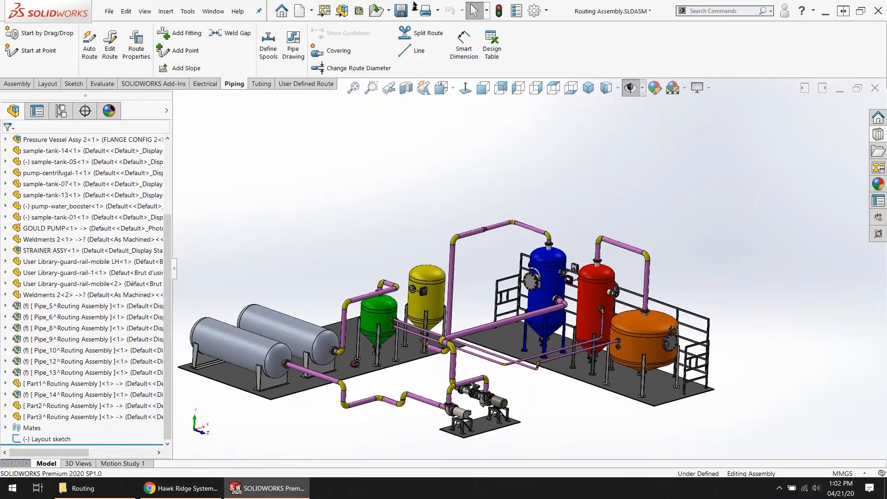
click(874, 87)
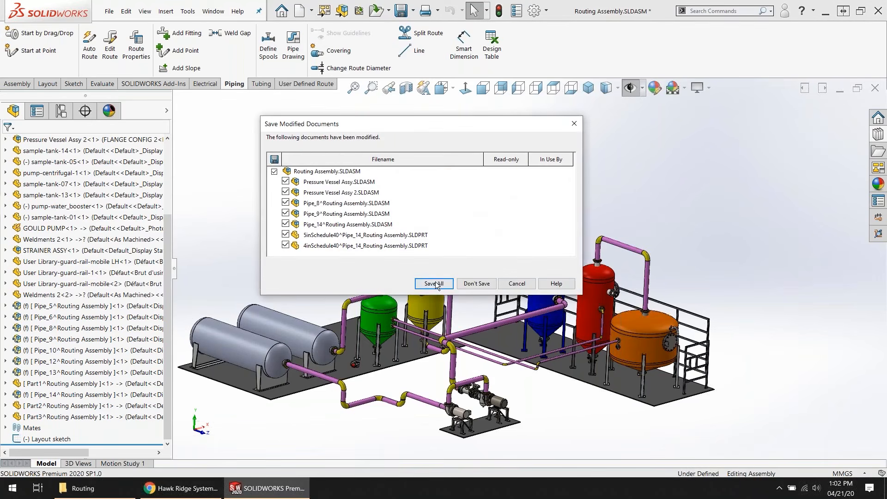
click(440, 281)
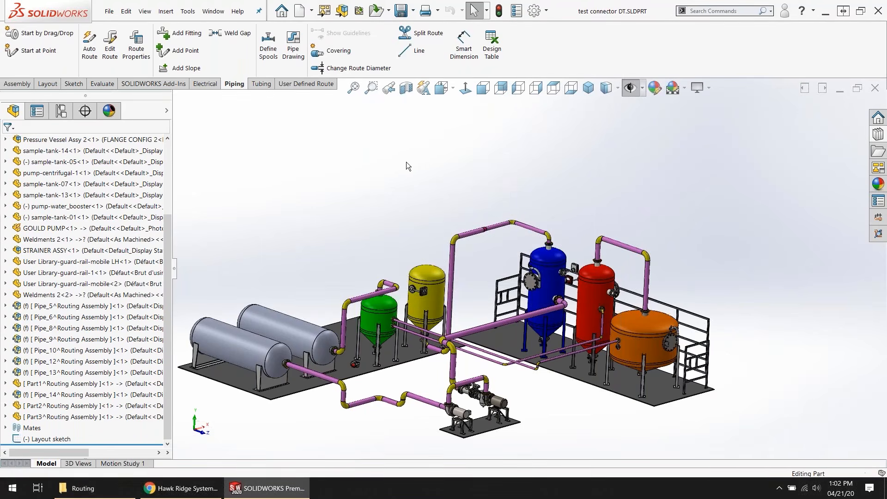
Step: Open Routing Assembly.SLDASM from the Desktop's Routing folder
click(106, 11)
click(125, 41)
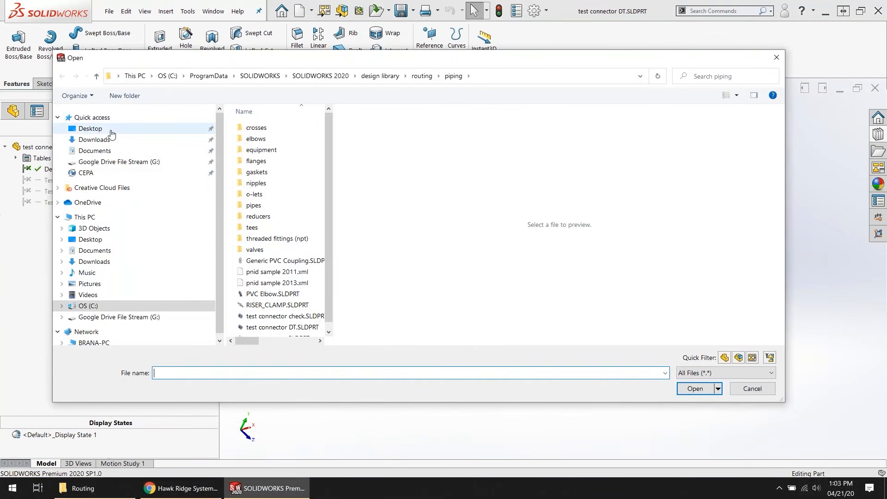
click(111, 131)
double_click(261, 146)
scroll(282, 264, down, 5)
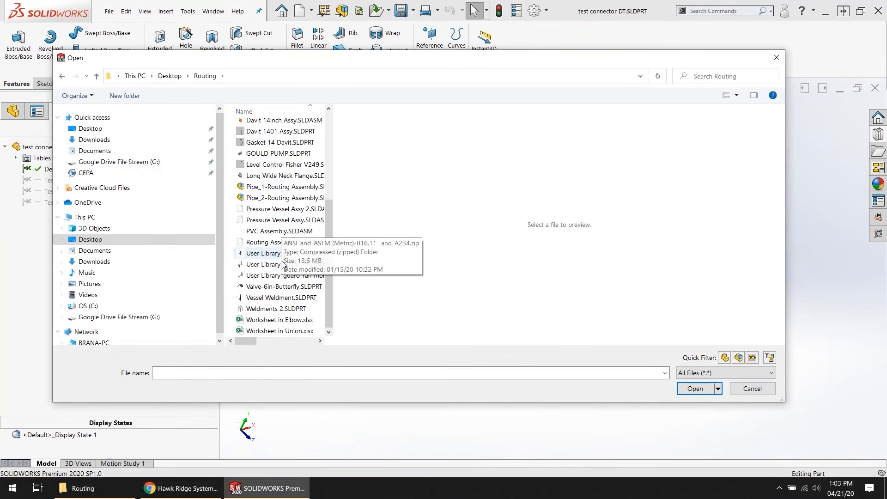
click(275, 247)
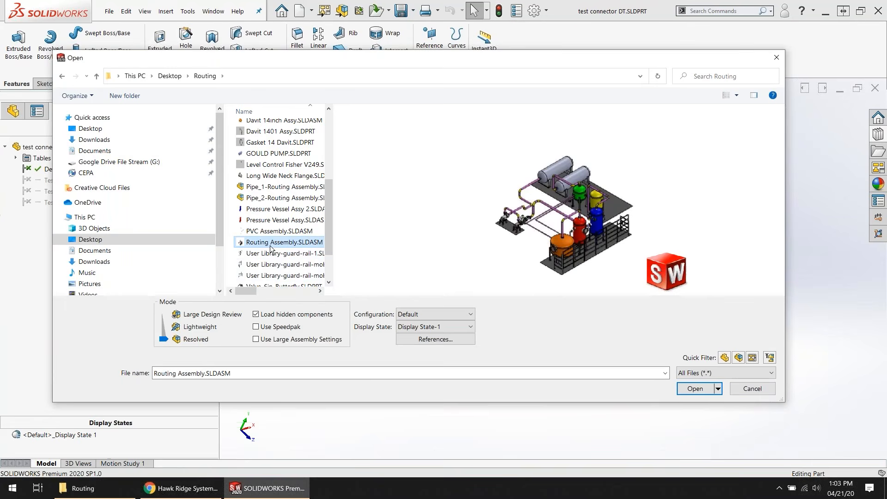
click(695, 388)
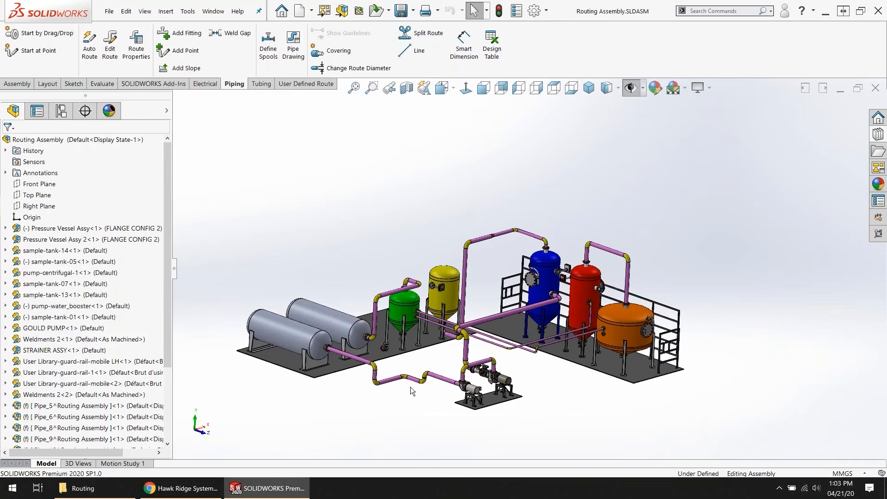
Step: Review the routing and component options available for the Pipe_5 route subassembly
scroll(443, 378, down, 2)
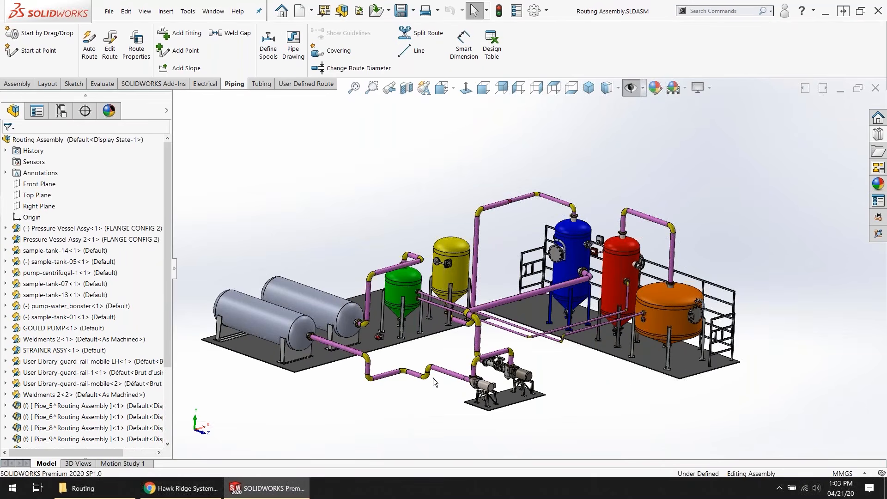
scroll(101, 355, down, 2)
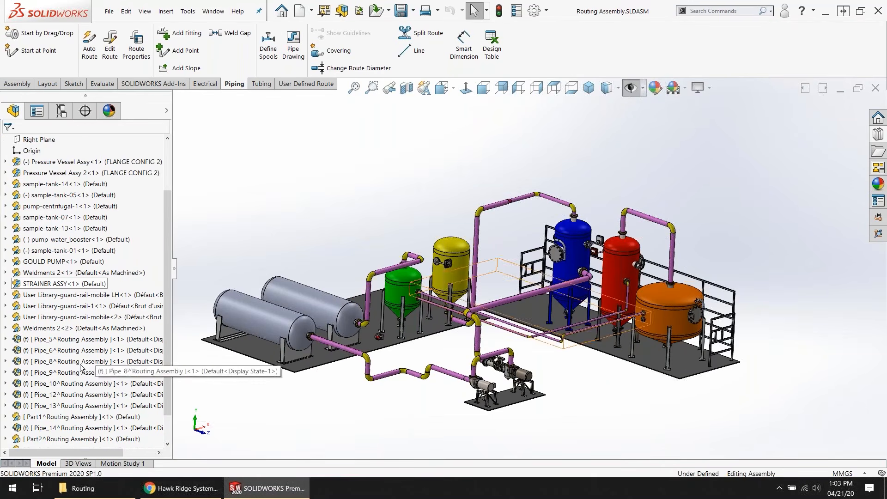
right_click(52, 342)
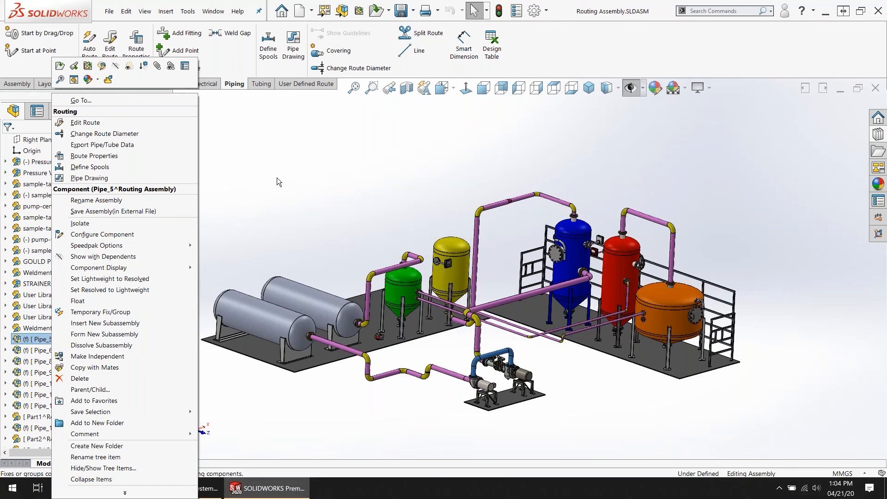
click(450, 178)
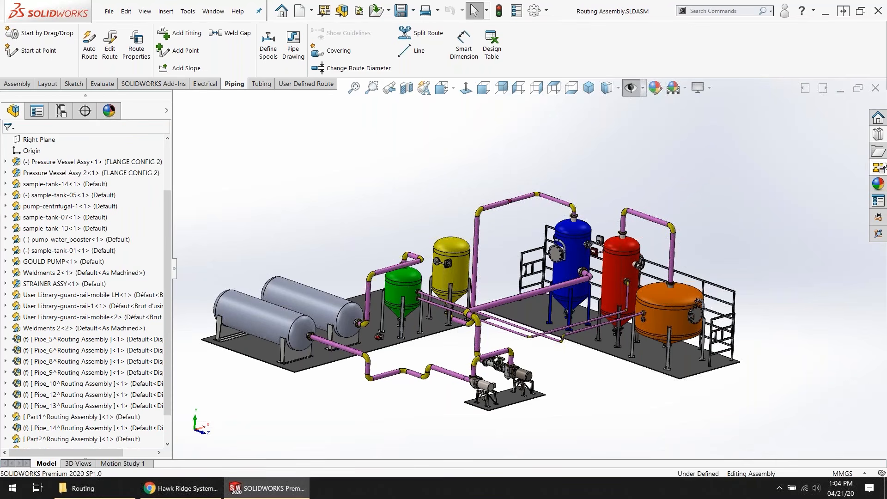
Step: Look through the Design Library's piping folders for threaded fittings, nipples, gaskets, flanges, equipment, crosses and elbows
click(878, 135)
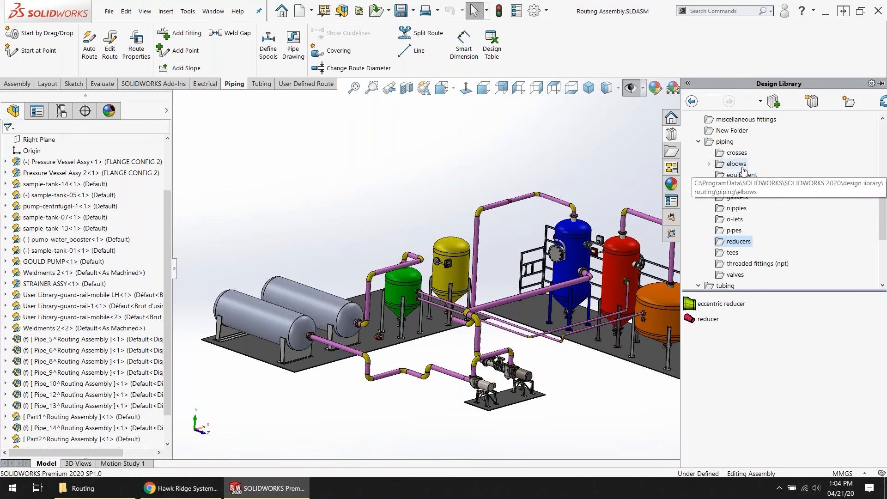
scroll(777, 208, down, 1)
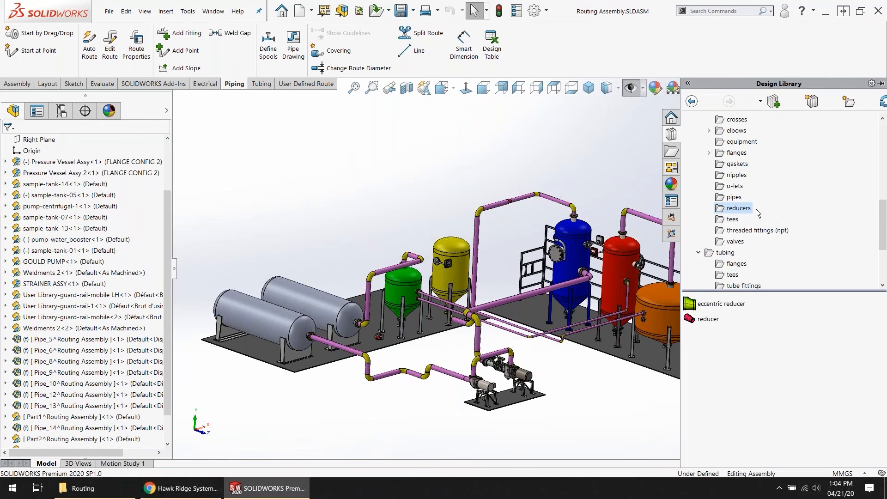
click(739, 229)
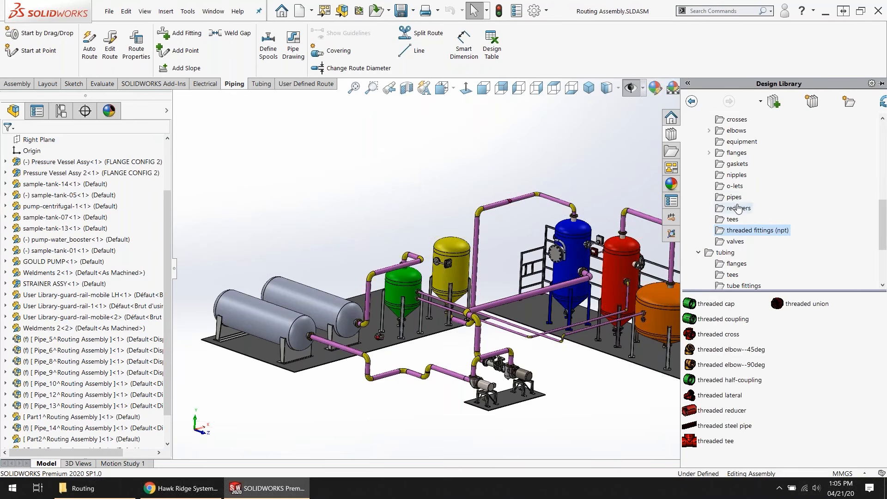
click(737, 176)
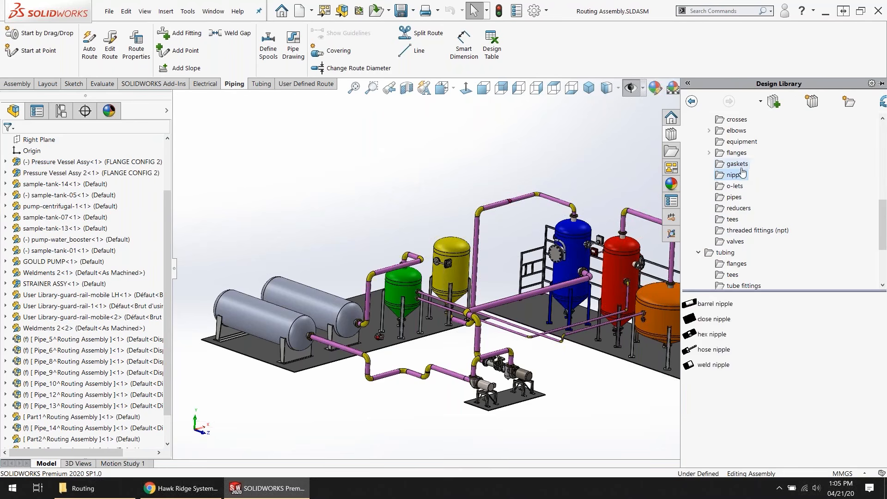
click(738, 164)
click(740, 154)
scroll(741, 157, up, 1)
click(740, 175)
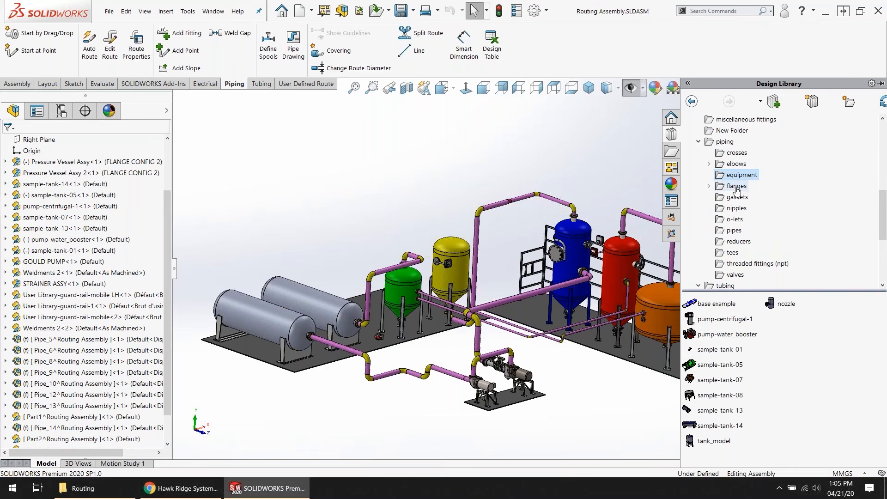
click(736, 153)
click(735, 164)
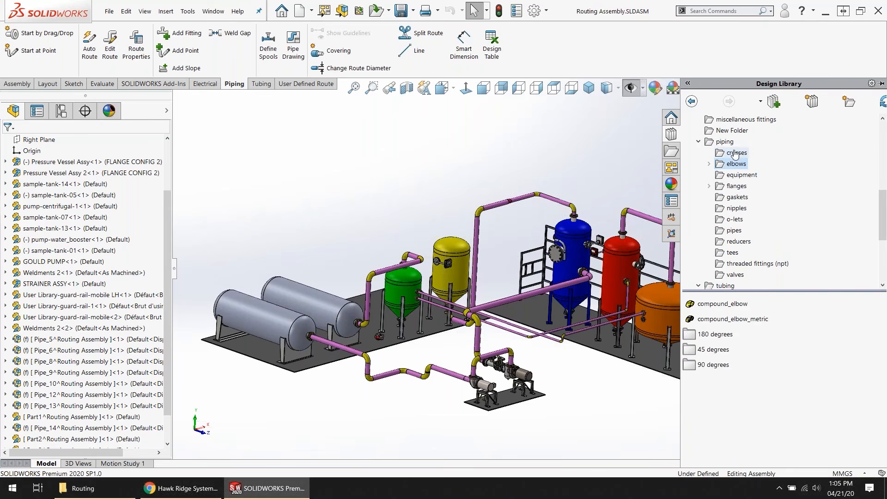
Step: Examine the main piping folder of the Design Library, including its assembly fittings, pipes, crosses and equipment
click(724, 142)
scroll(739, 201, down, 1)
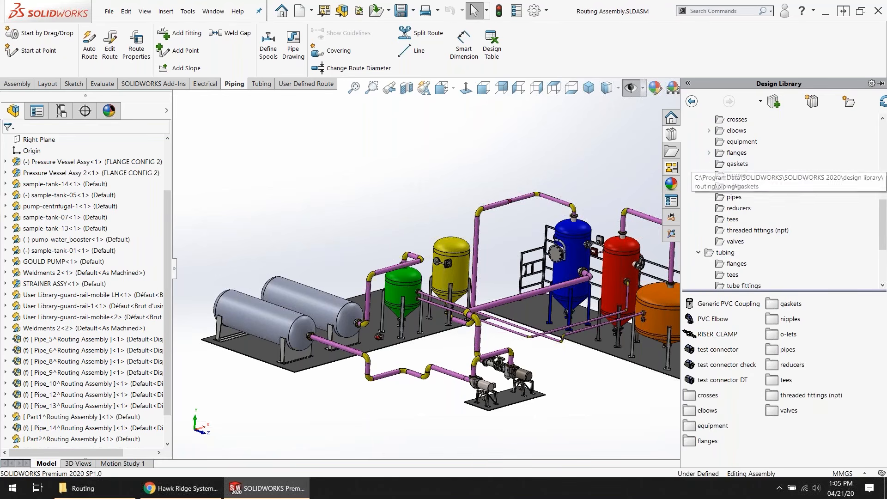
double_click(736, 152)
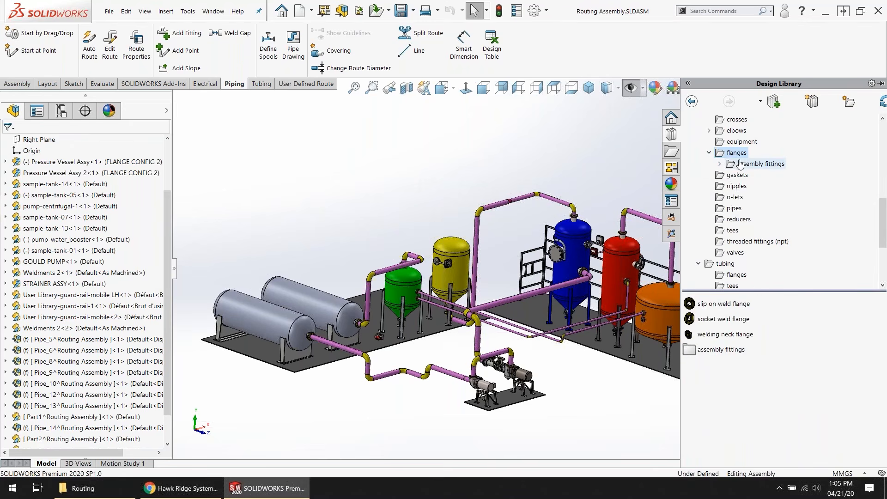
click(741, 166)
click(739, 175)
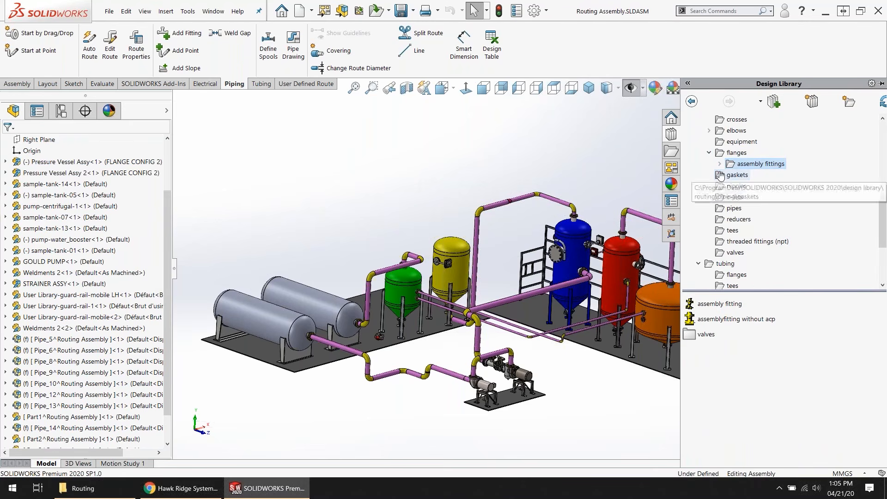
click(720, 208)
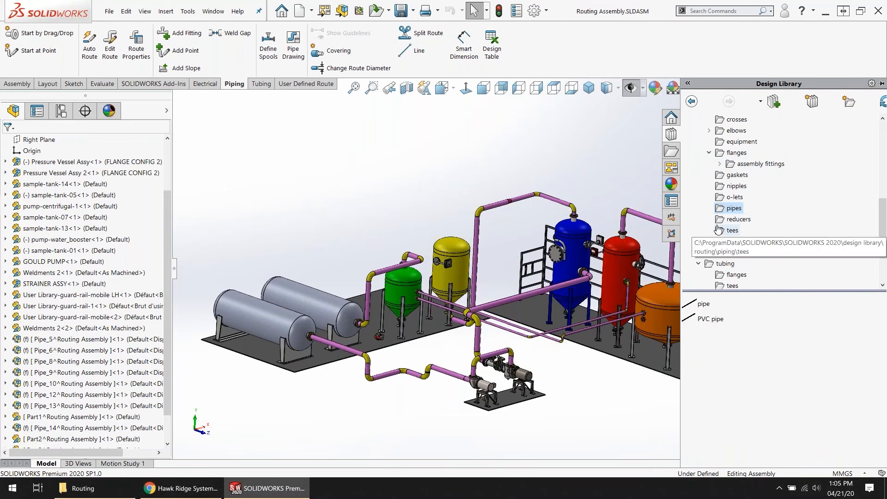
scroll(736, 194, up, 1)
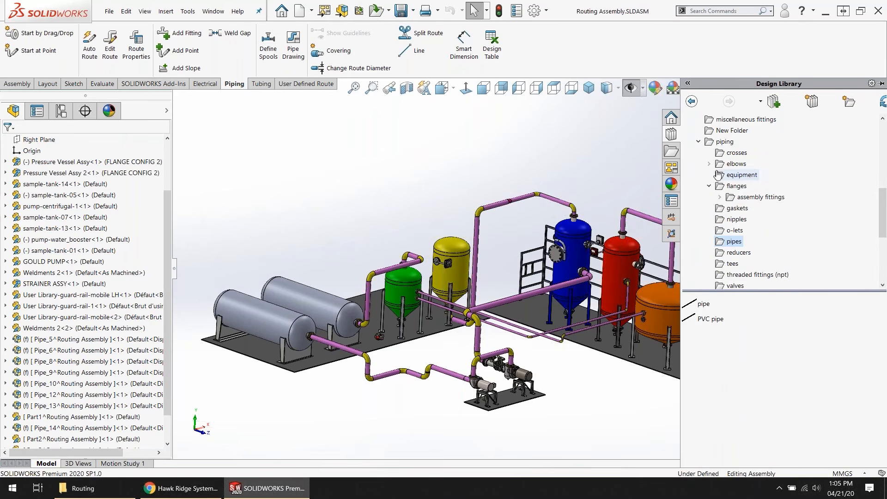
click(735, 153)
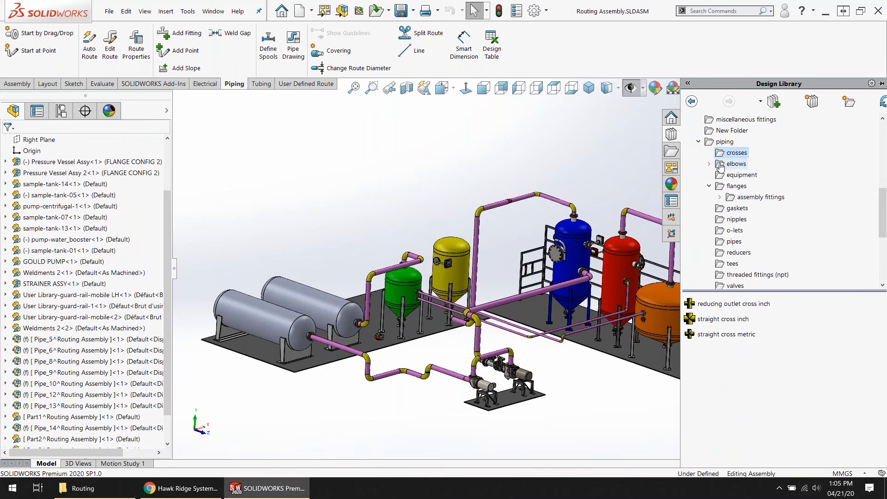
click(722, 168)
click(721, 175)
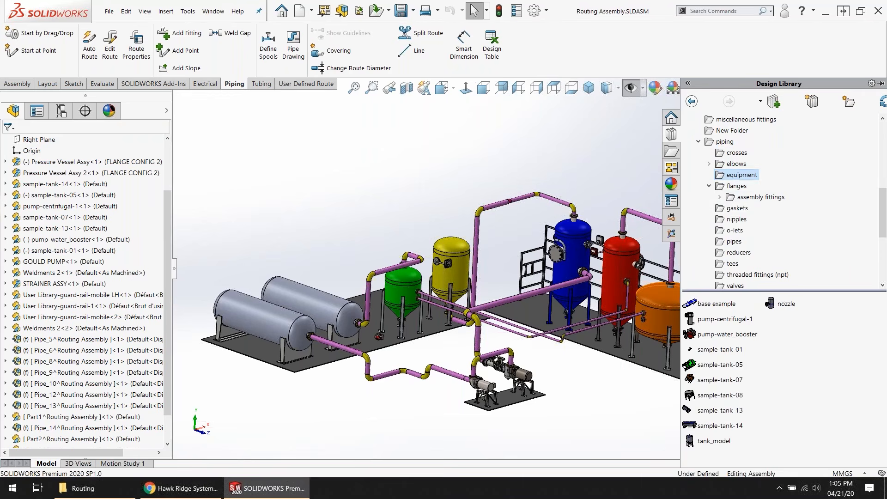
scroll(739, 209, down, 1)
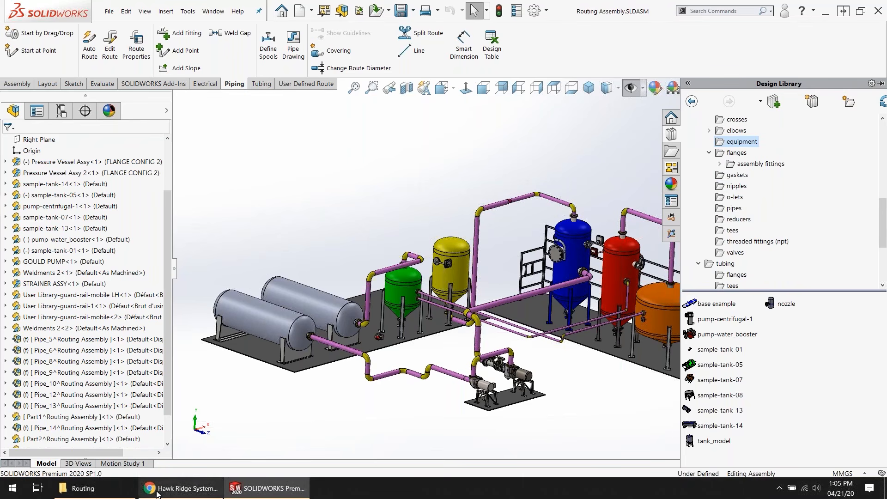
Step: Switch to Chrome with the Hawk Ridge Systems website
click(166, 481)
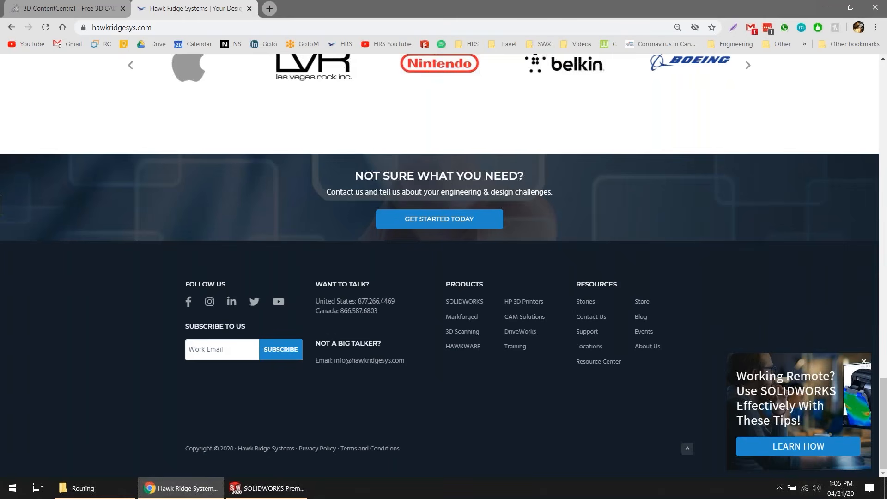